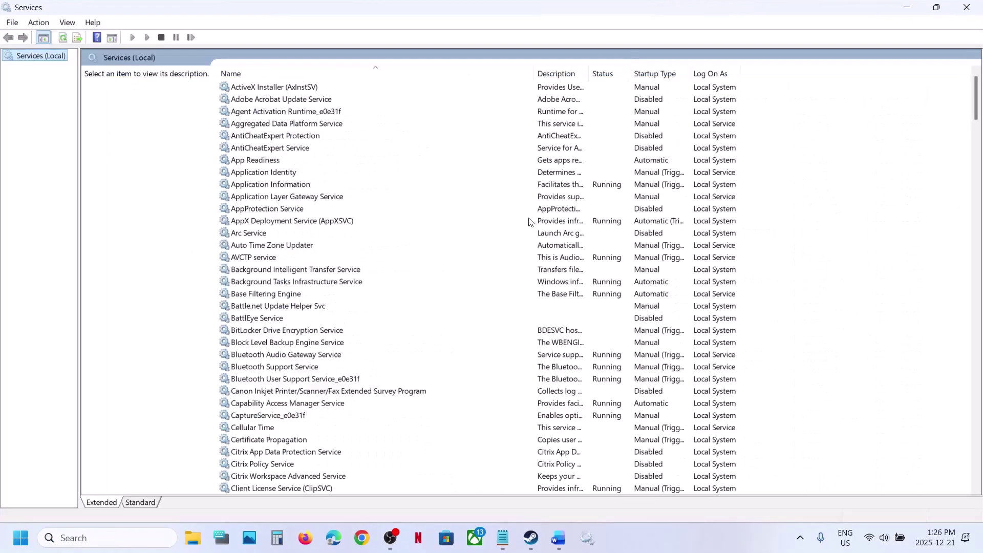
# Step: Set the Windows Time service's startup type to Automatic and start the service
pyautogui.click(295, 266)
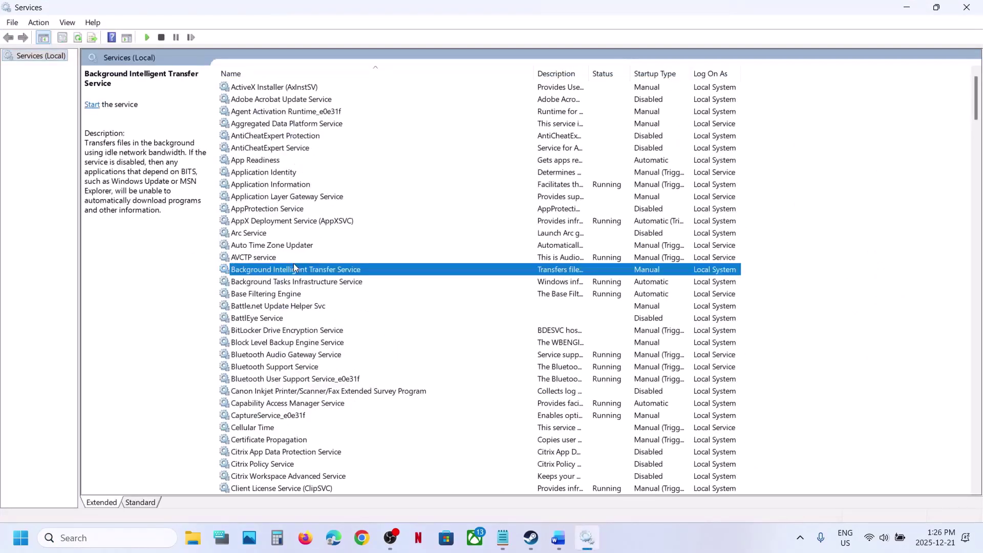
pyautogui.press('w')
pyautogui.scroll(-7, 295, 267)
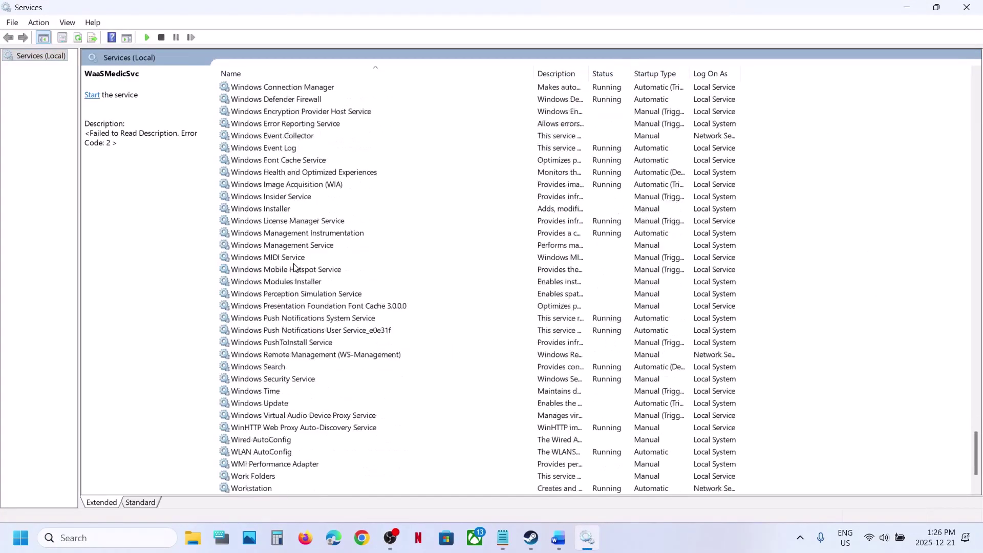
pyautogui.click(294, 320)
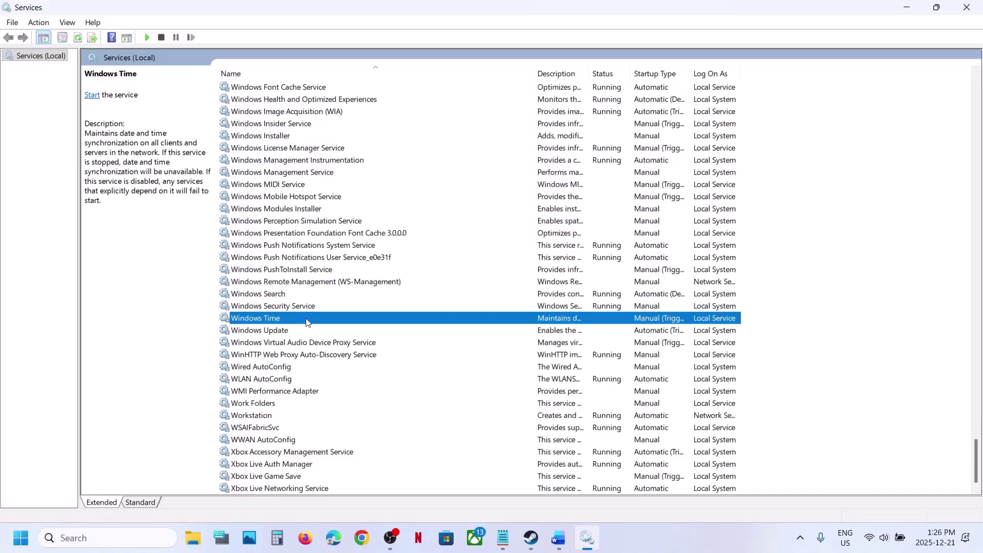
pyautogui.doubleClick(307, 323)
pyautogui.click(492, 254)
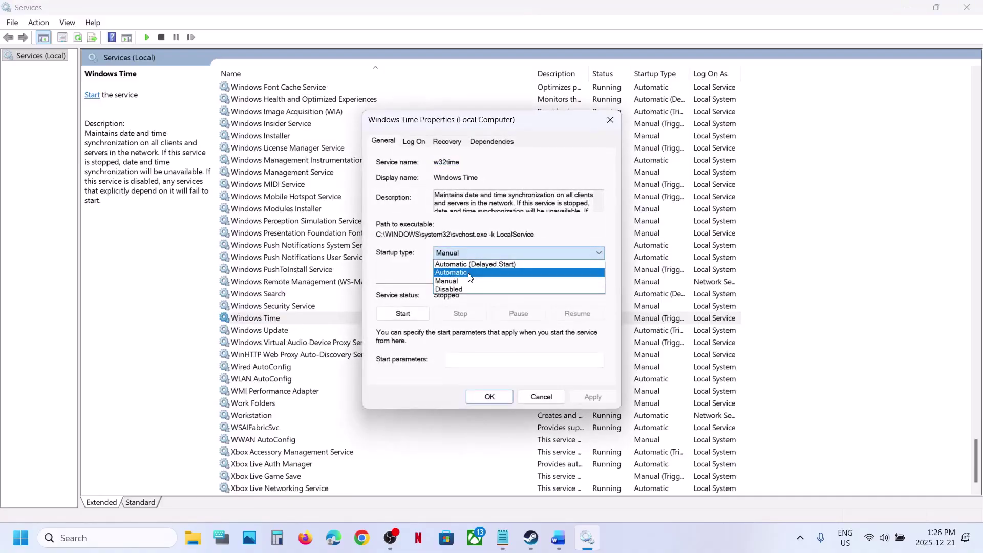
pyautogui.click(471, 273)
pyautogui.click(591, 397)
pyautogui.click(399, 313)
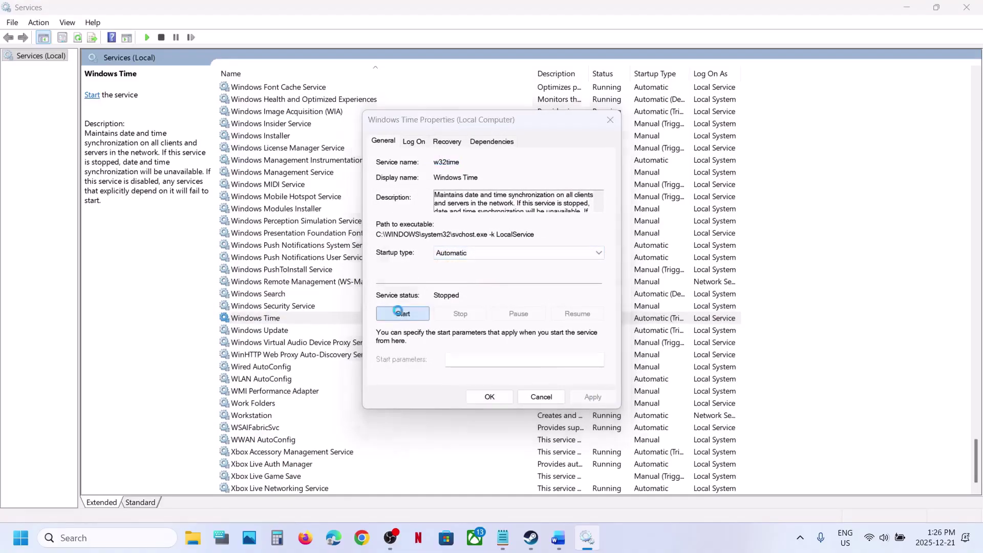
pyautogui.click(484, 398)
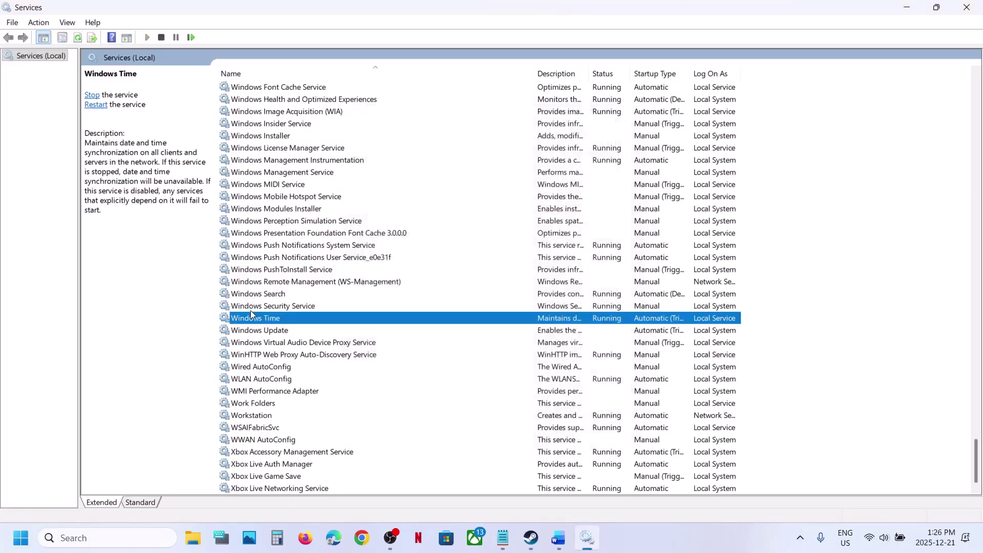
# Step: Restart the Windows Time service
pyautogui.rightClick(251, 311)
pyautogui.click(251, 318)
pyautogui.rightClick(251, 319)
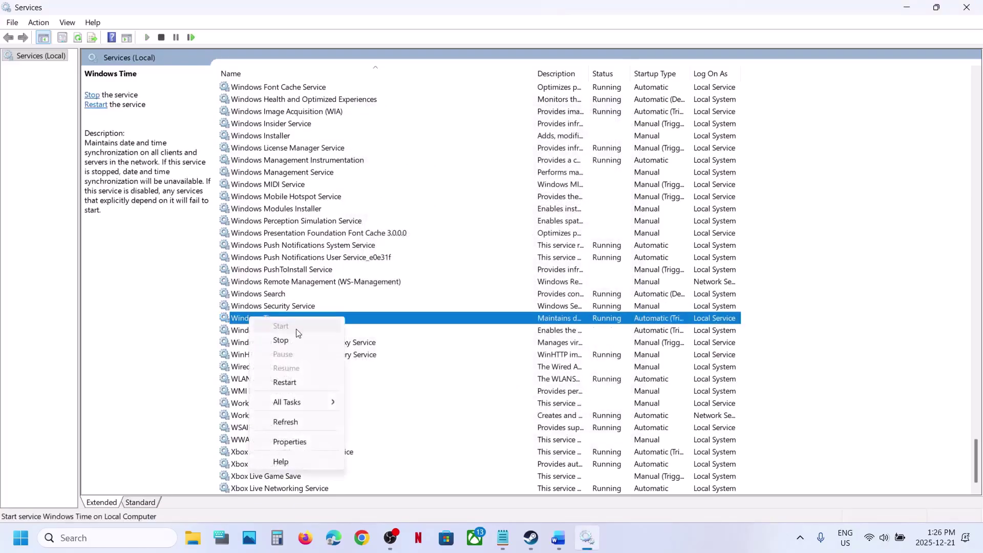
pyautogui.click(285, 380)
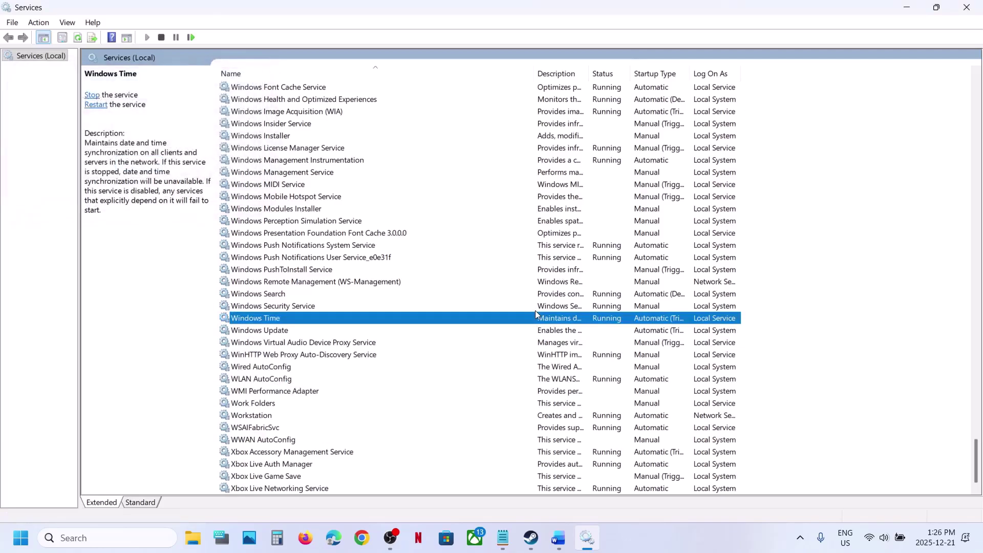
# Step: In the Windows date and time settings, turn automatic time zone detection off and back on
pyautogui.press('super+i')
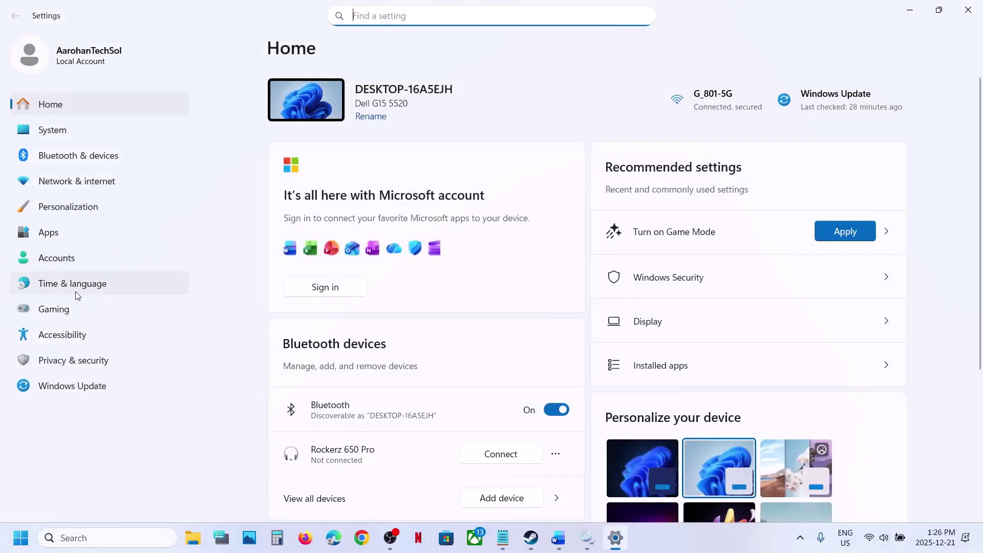
pyautogui.click(82, 287)
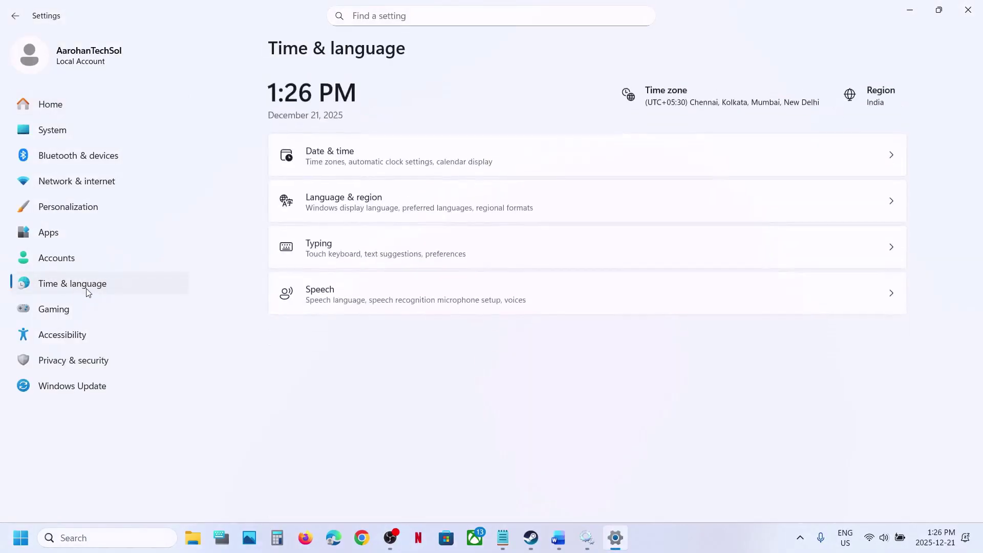
pyautogui.click(337, 165)
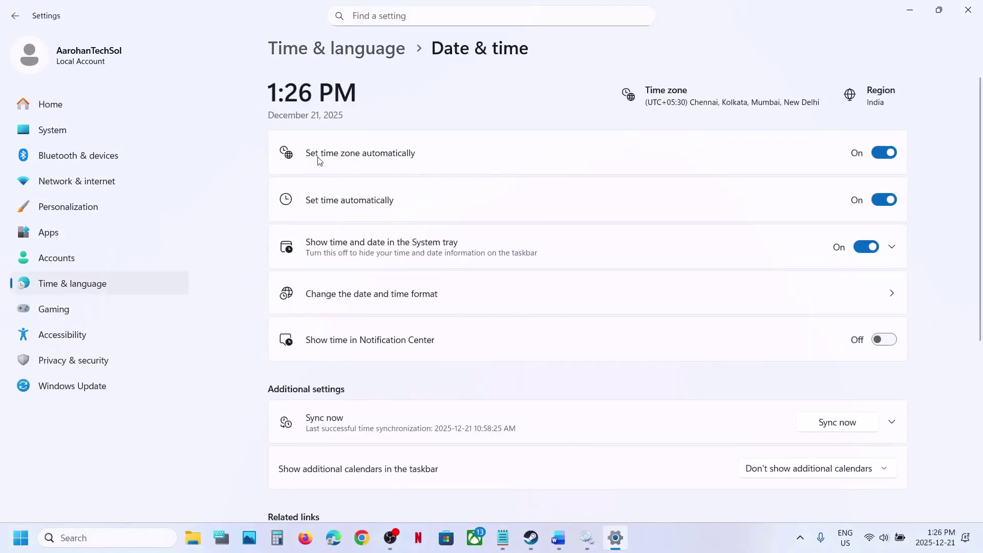
pyautogui.click(881, 156)
pyautogui.click(879, 156)
# Step: Turn automatic time setting off and back on, and synchronize the clock
pyautogui.click(880, 201)
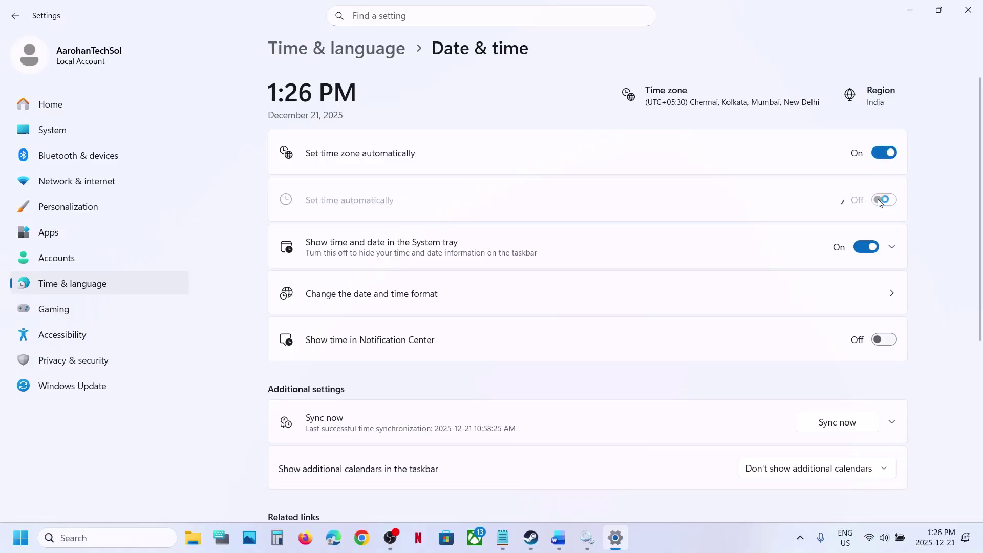
pyautogui.click(868, 204)
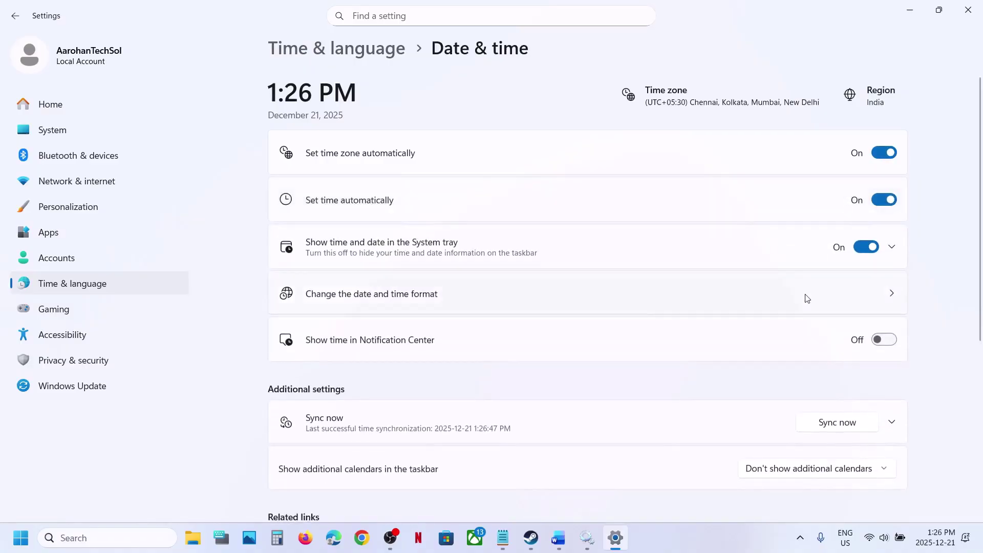
pyautogui.scroll(-2, 806, 298)
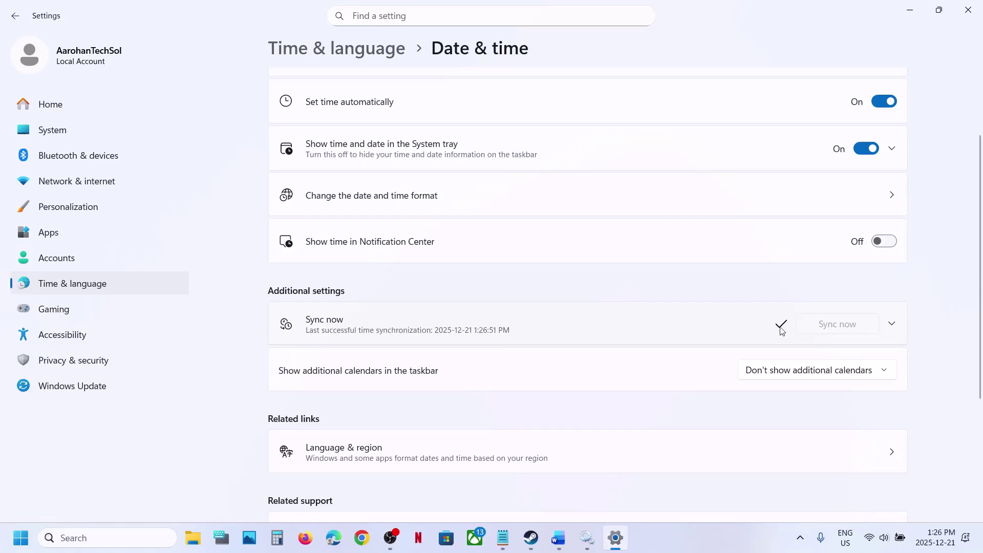
# Step: Check the country or region selection in the language and region settings
pyautogui.click(106, 284)
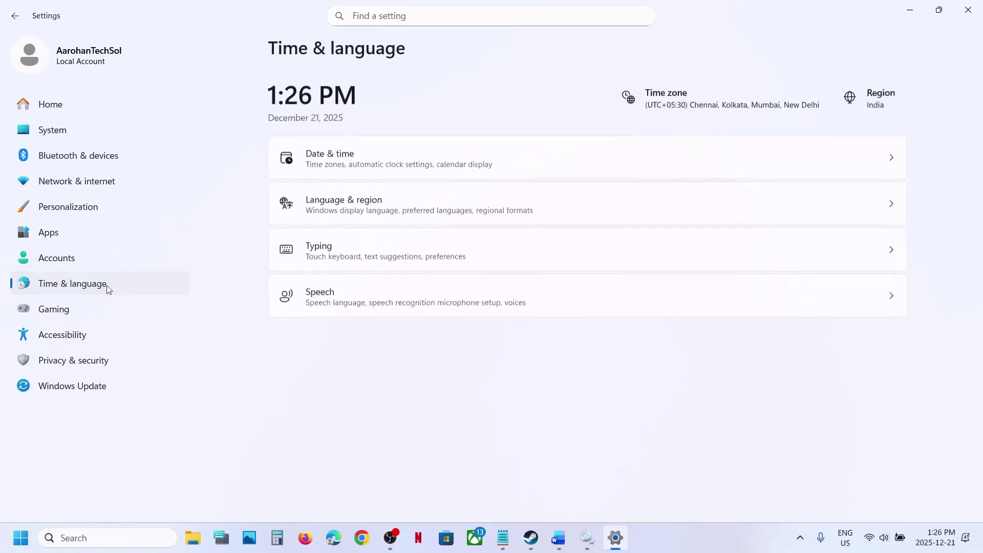
pyautogui.click(471, 206)
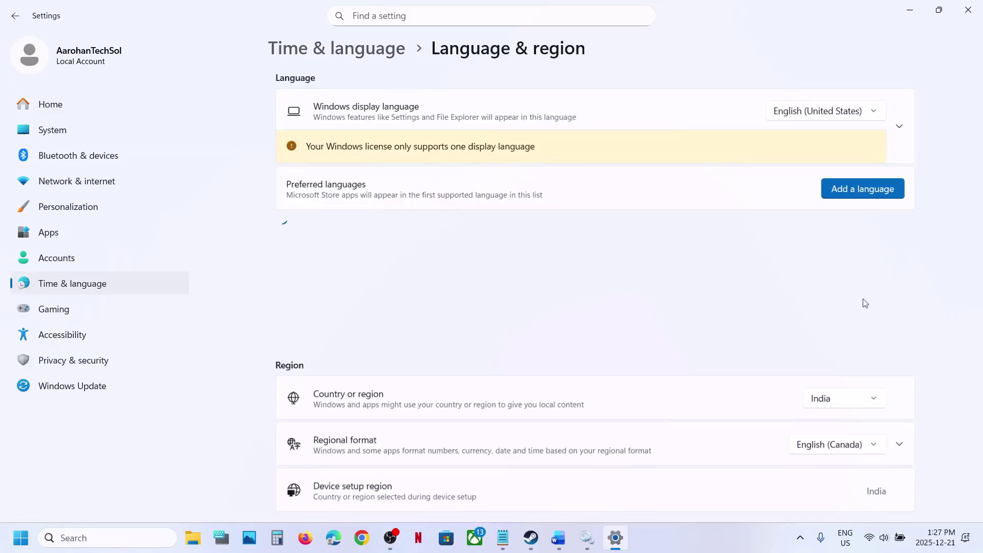
pyautogui.click(825, 412)
pyautogui.click(837, 420)
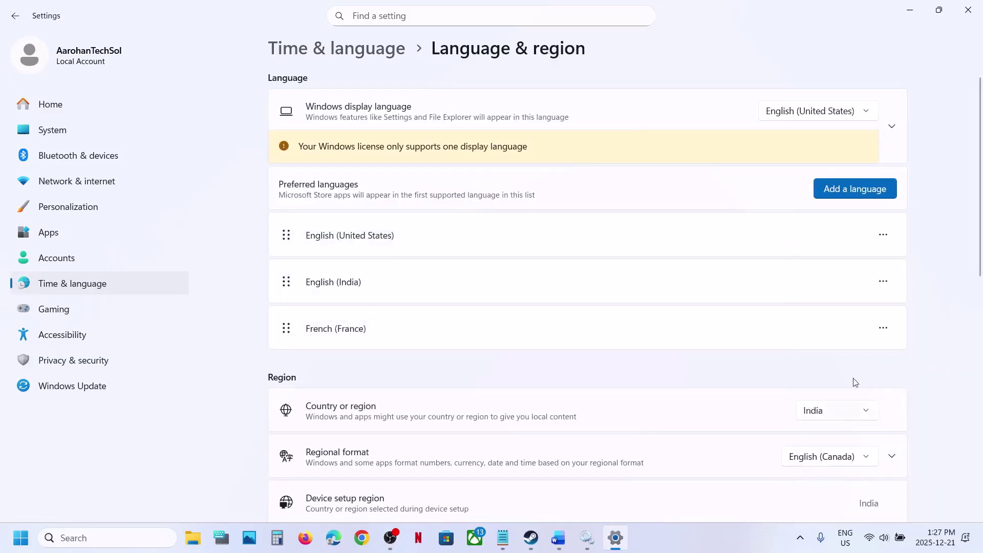
# Step: Close the Settings and Services windows
pyautogui.click(975, 13)
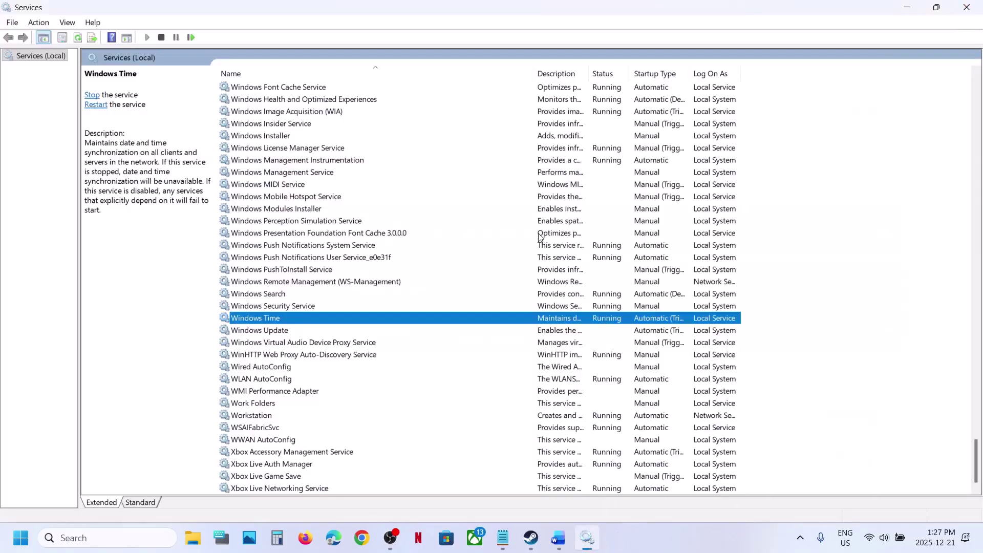
pyautogui.click(945, 8)
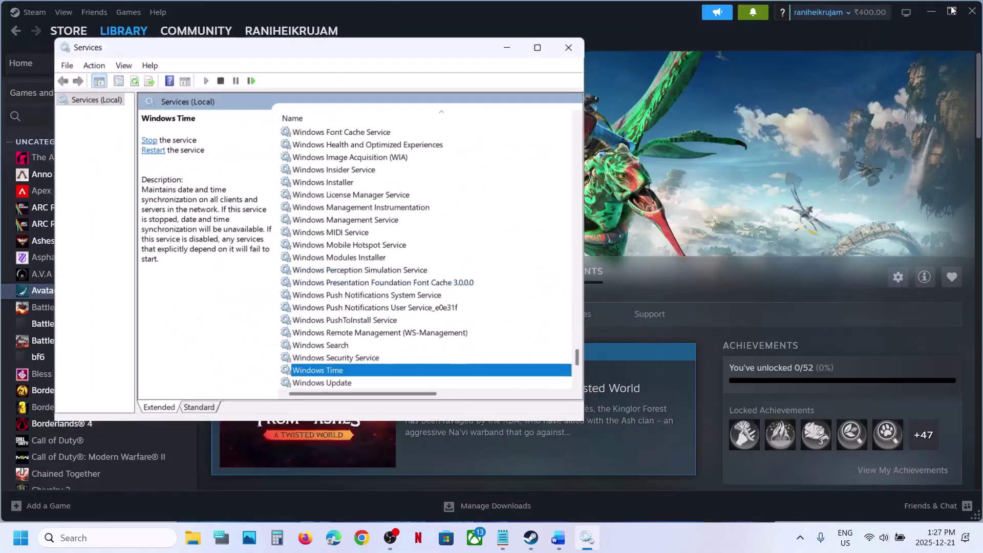
pyautogui.click(563, 45)
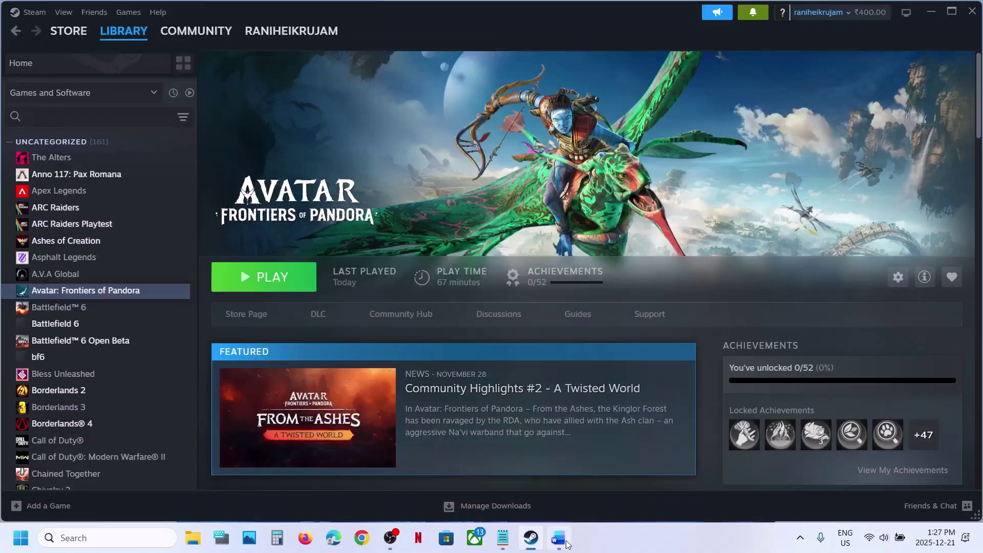
# Step: Switch to the Word document "Game Network Connection error", maximize it and bring up the list of commands under Step 3
pyautogui.click(558, 538)
pyautogui.scroll(-2, 384, 314)
pyautogui.scroll(-5, 384, 315)
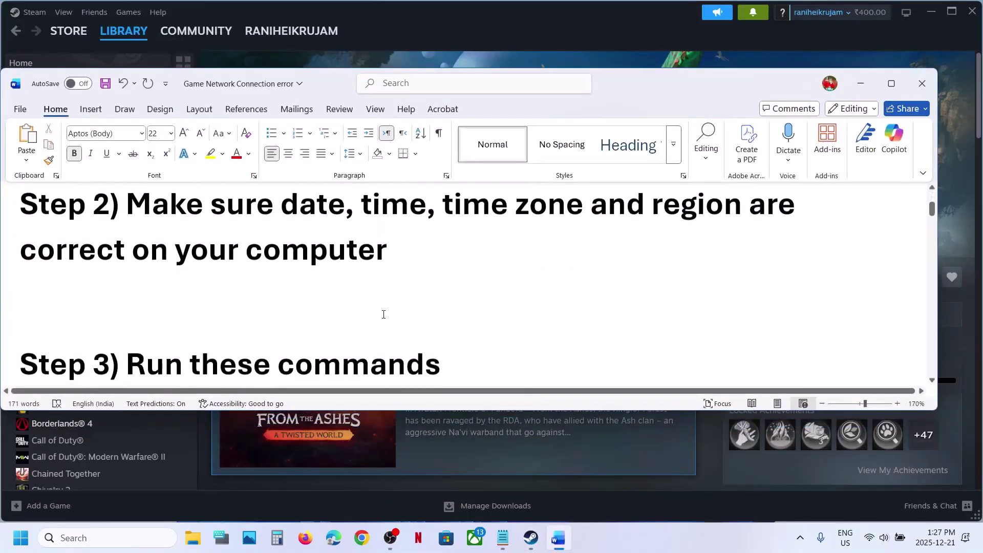
pyautogui.click(892, 83)
pyautogui.scroll(-2, 391, 279)
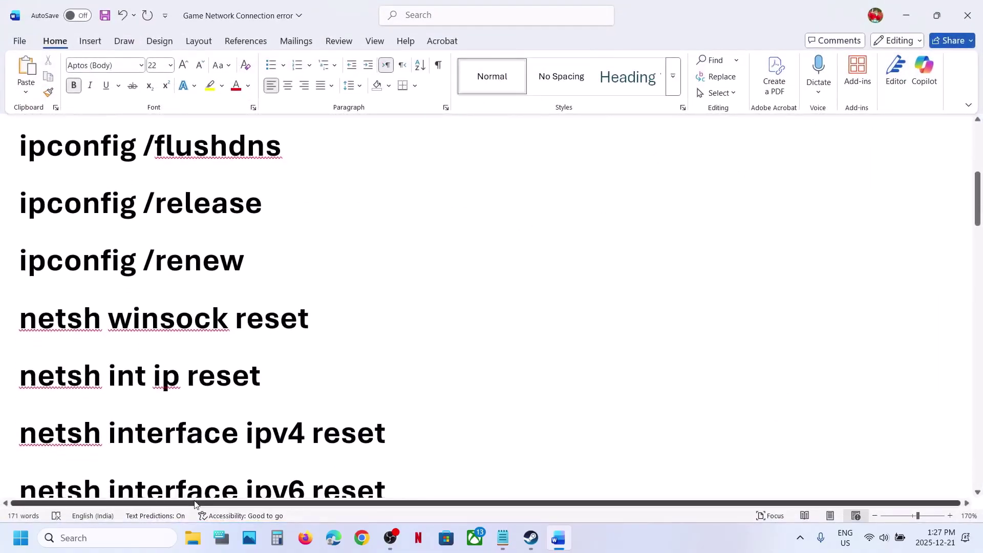
# Step: Search Windows for cmd and open Command Prompt as administrator, allowing it to make changes
pyautogui.click(136, 544)
pyautogui.write('cmd')
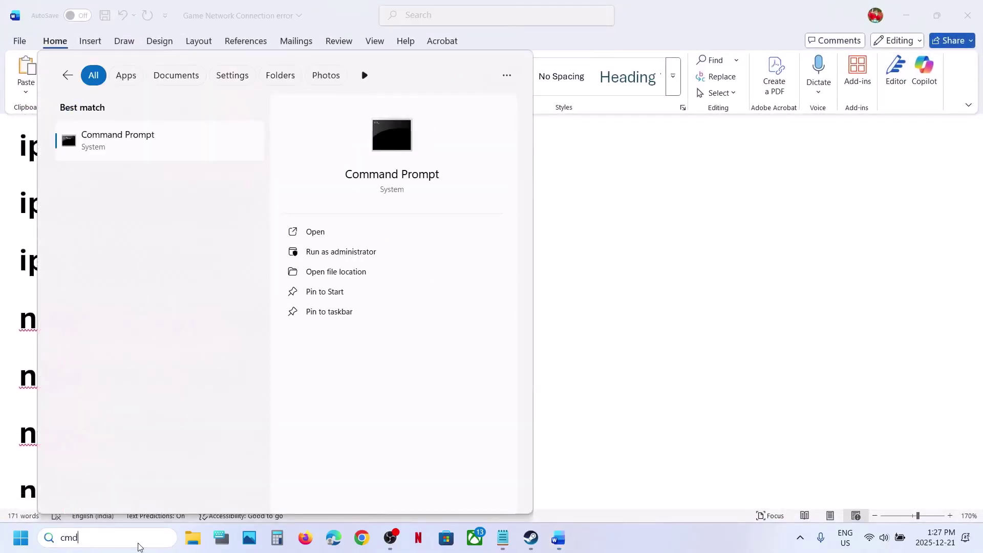
pyautogui.rightClick(165, 143)
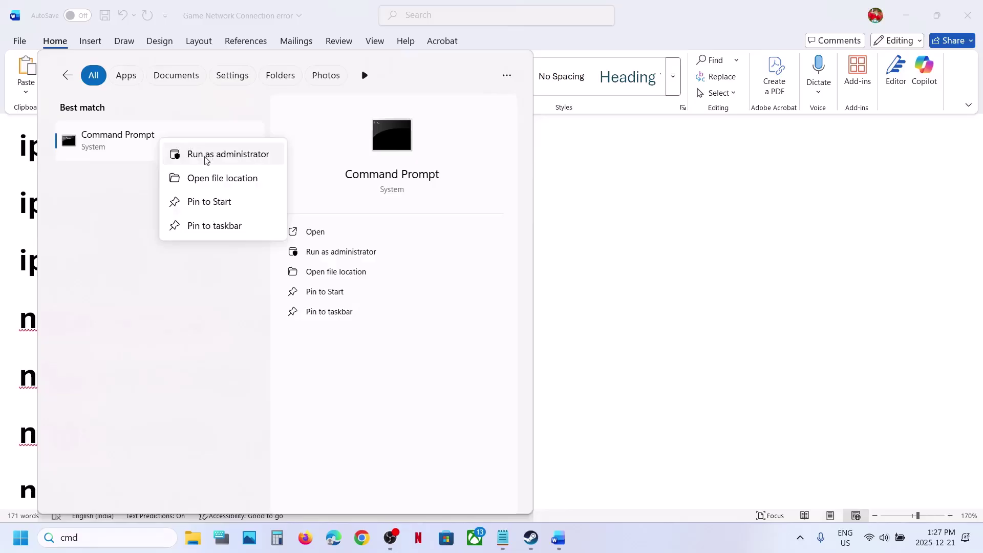
pyautogui.click(222, 155)
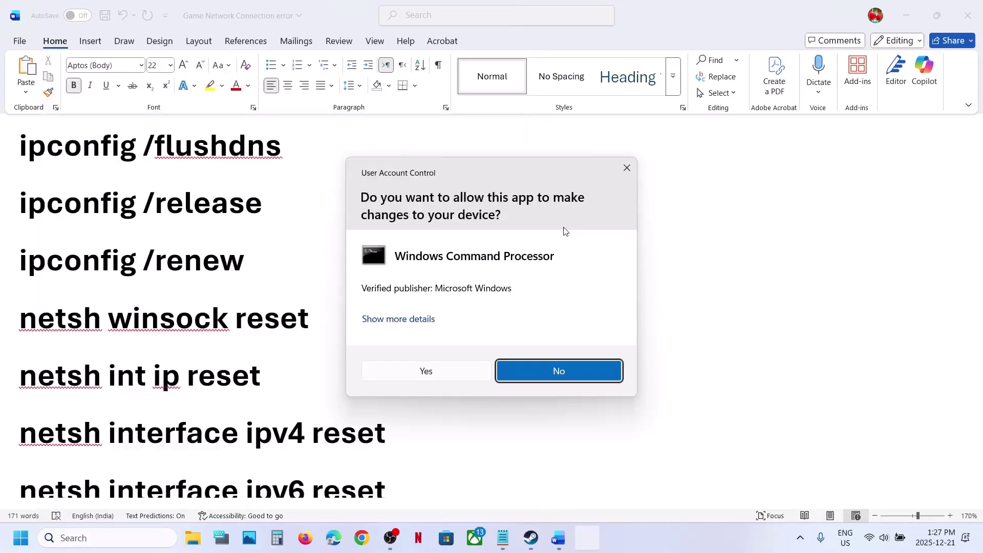
pyautogui.click(426, 371)
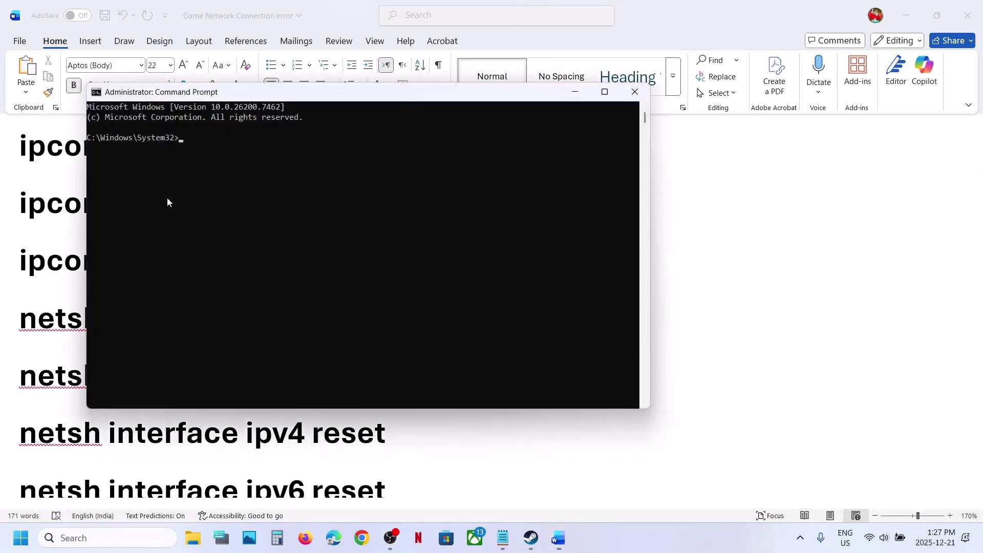
# Step: Copy the command ipconfig /flushdns from the Word document and run it in Command Prompt
pyautogui.click(71, 149)
pyautogui.tripleClick(71, 149)
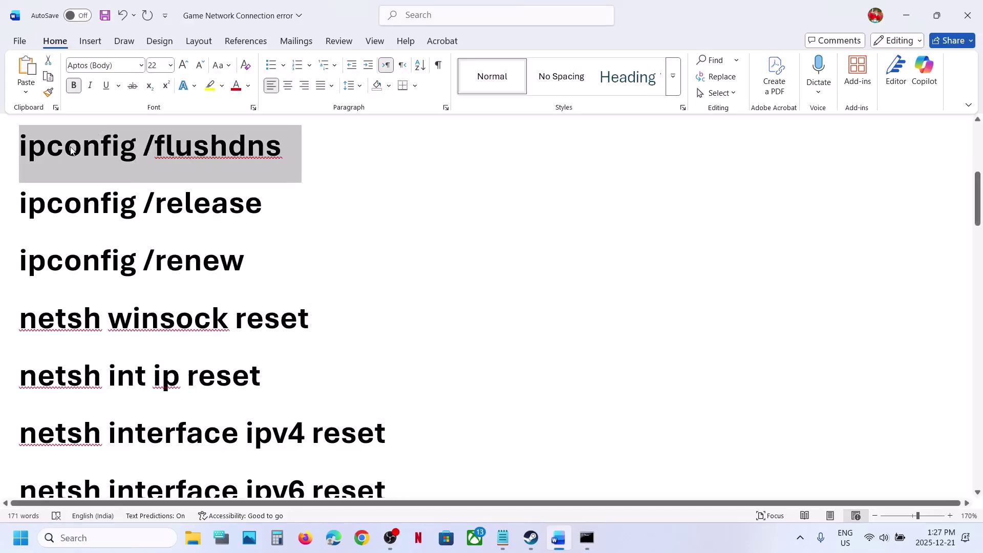
pyautogui.hotkey('ctrl', 'c')
pyautogui.hotkey('alt', 'Tab')
pyautogui.click(211, 198)
pyautogui.rightClick(212, 198)
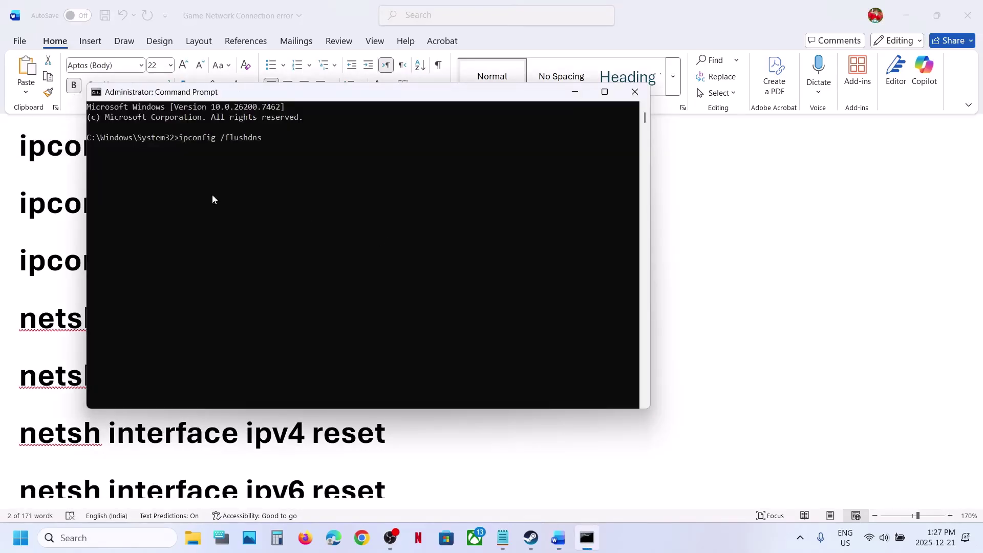
pyautogui.press('Return')
# Step: Copy the command ipconfig /release from the Word document and run it in Command Prompt
pyautogui.hotkey('alt', 'Tab')
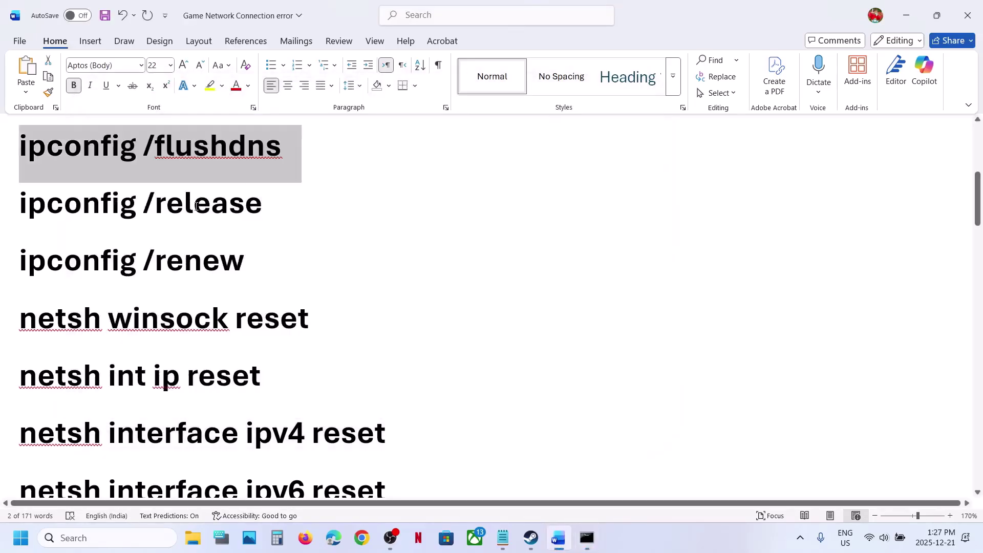
pyautogui.tripleClick(186, 212)
pyautogui.hotkey('ctrl', 'c')
pyautogui.hotkey('alt', 'Tab')
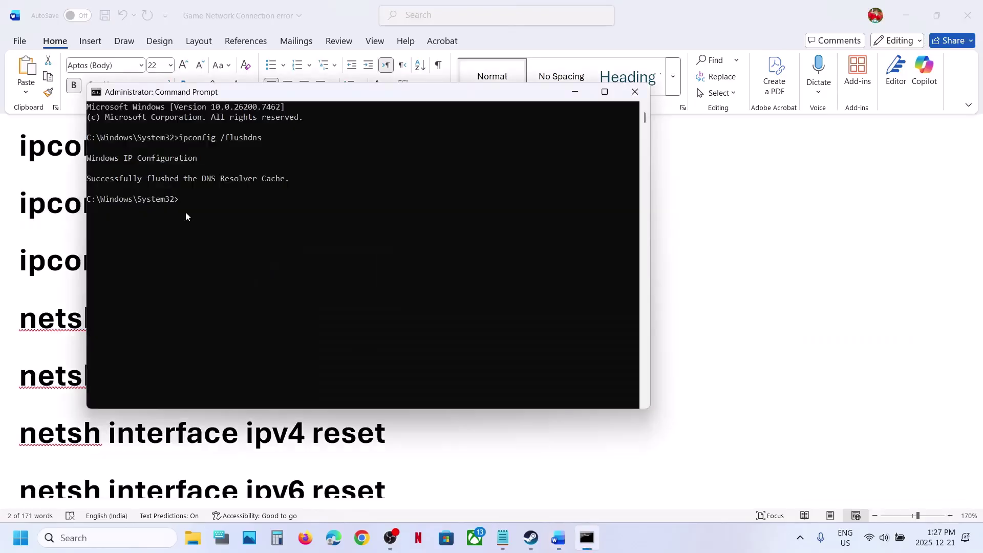
pyautogui.rightClick(185, 213)
pyautogui.press('Return')
# Step: Copy the command ipconfig /renew from the Word document and run it in Command Prompt
pyautogui.hotkey('alt', 'Tab')
pyautogui.tripleClick(217, 253)
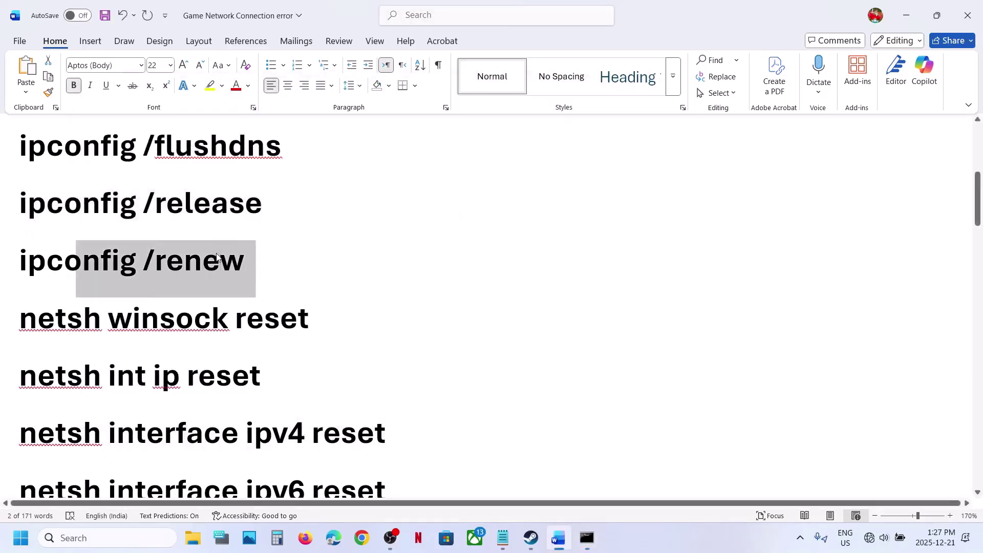
pyautogui.hotkey('ctrl', 'c')
pyautogui.hotkey('alt', 'Tab')
pyautogui.rightClick(216, 253)
pyautogui.press('Return')
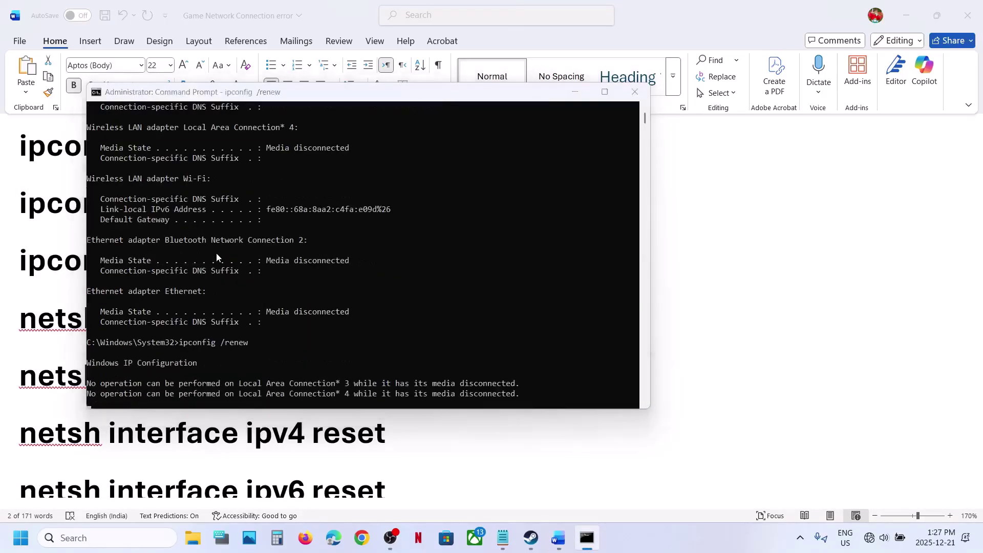
# Step: Copy the command netsh winsock reset from the Word document and run it in Command Prompt
pyautogui.hotkey('alt', 'Tab')
pyautogui.tripleClick(194, 319)
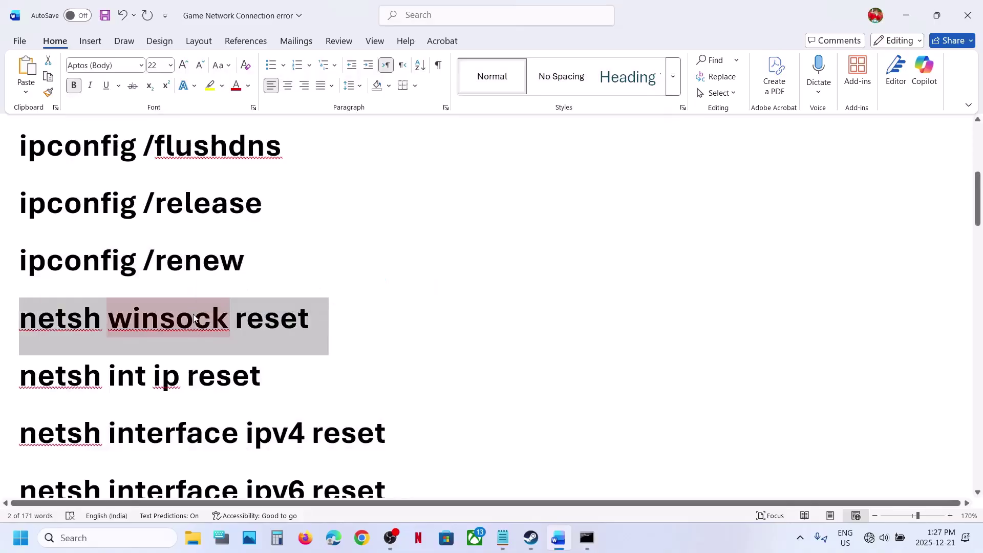
pyautogui.hotkey('ctrl', 'c')
pyautogui.hotkey('alt', 'Tab')
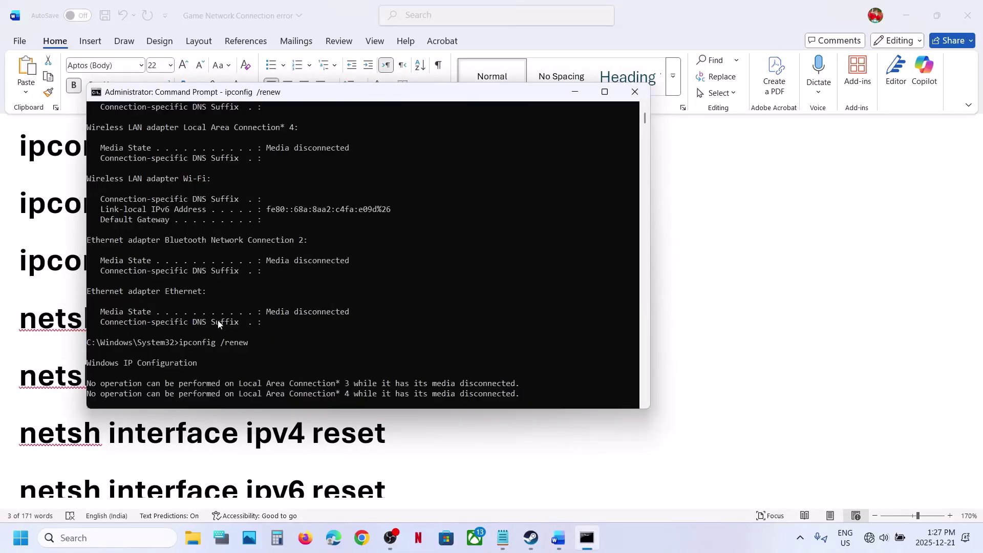
pyautogui.rightClick(217, 321)
pyautogui.press('Return')
pyautogui.rightClick(240, 320)
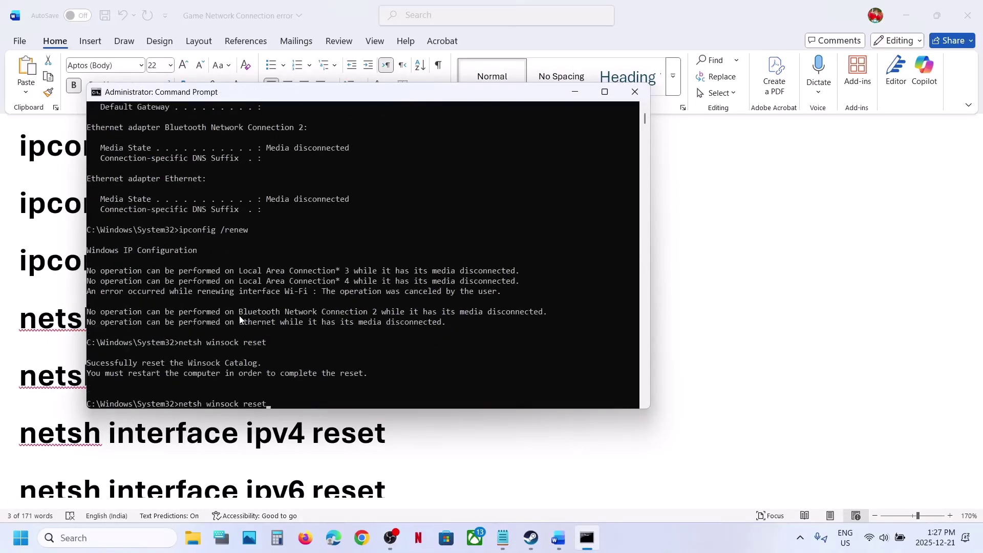
pyautogui.press('Return')
# Step: Copy the command netsh int ip reset from the Word document and run it in Command Prompt
pyautogui.hotkey('alt', 'Tab')
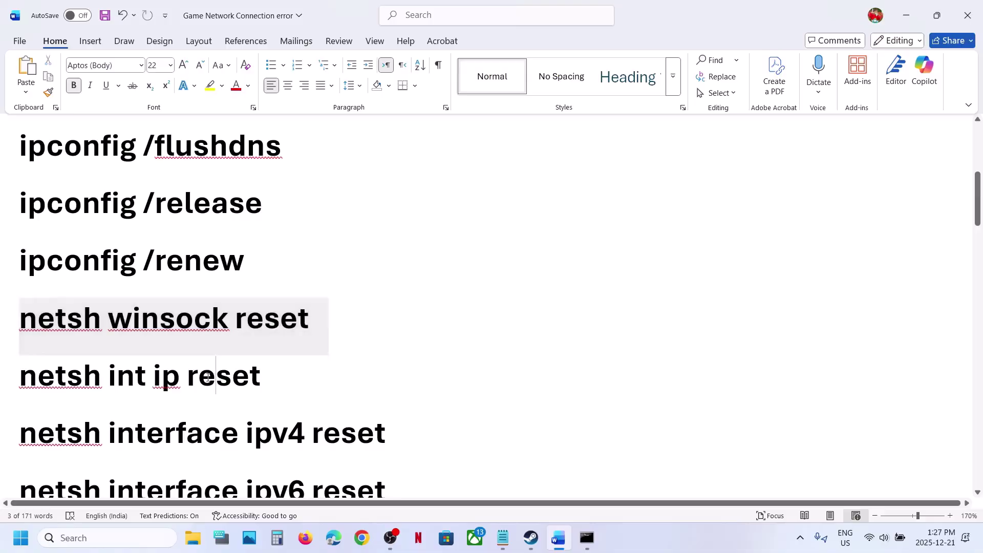
pyautogui.tripleClick(215, 371)
pyautogui.hotkey('ctrl', 'c')
pyautogui.hotkey('alt', 'Tab')
pyautogui.rightClick(207, 378)
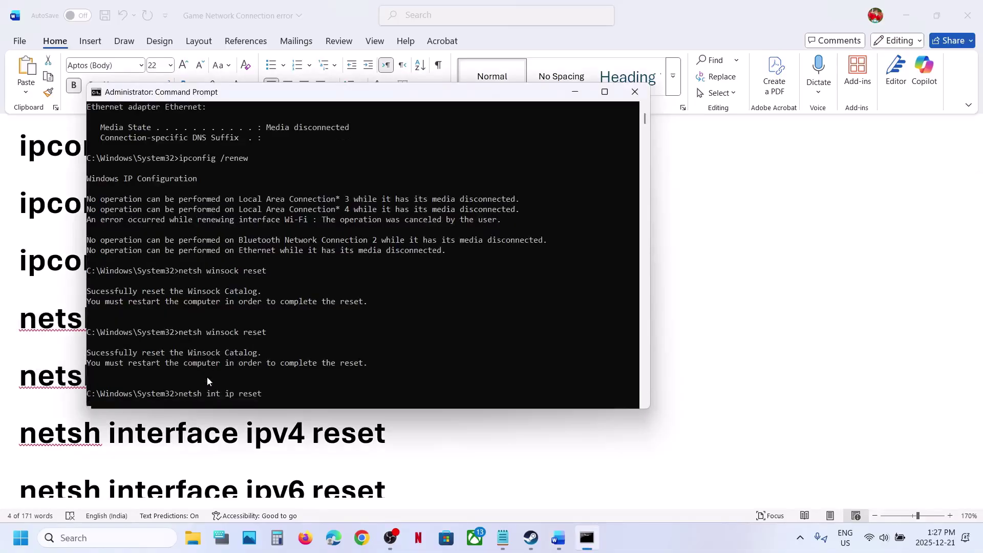
pyautogui.press('Return')
# Step: Copy the command netsh interface ipv4 reset from the Word document and run it in Command Prompt
pyautogui.hotkey('alt', 'Tab')
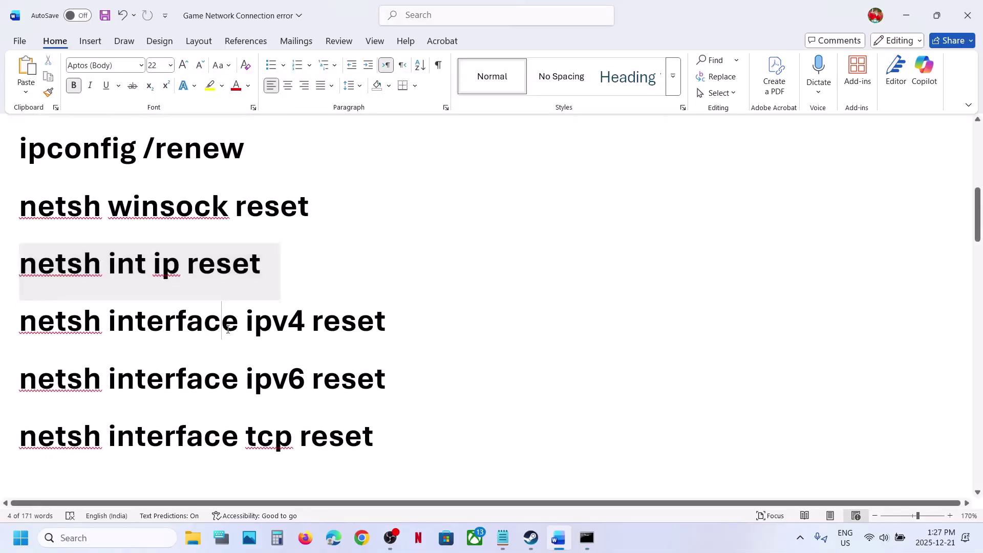
pyautogui.tripleClick(229, 333)
pyautogui.hotkey('alt', 'Tab')
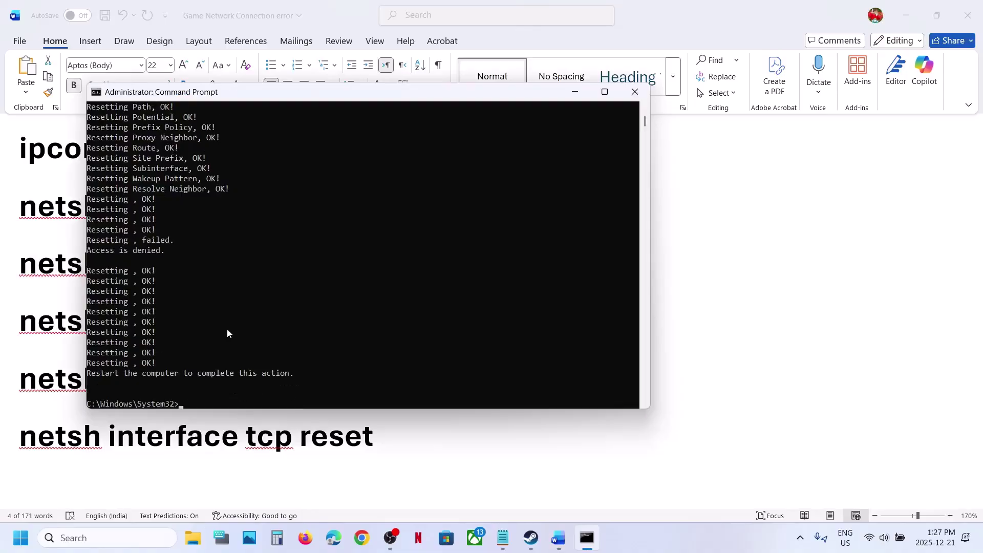
# Step: Copy the command netsh interface ipv6 reset from the Word document and run it in Command Prompt
pyautogui.hotkey('alt', 'Tab')
pyautogui.tripleClick(249, 384)
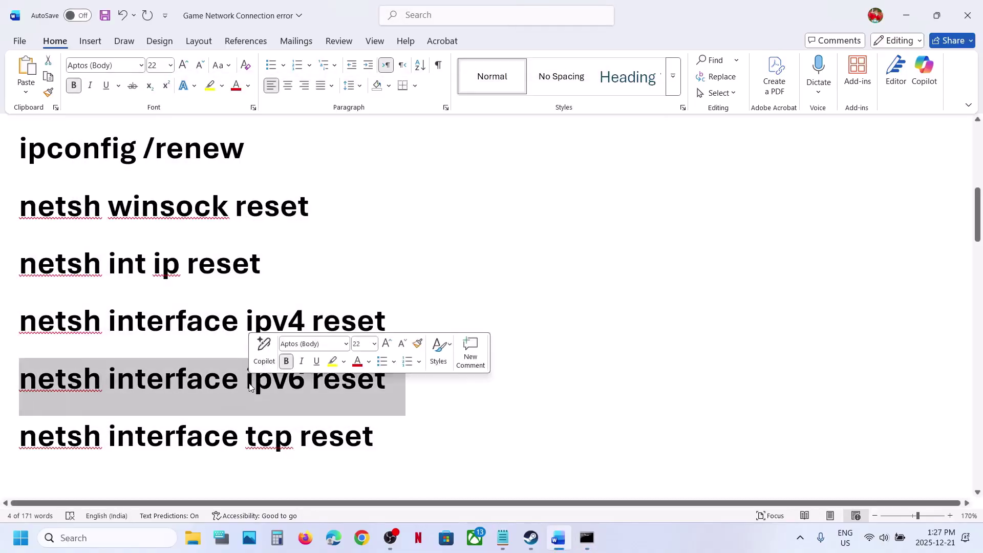
pyautogui.hotkey('ctrl', 'c')
pyautogui.hotkey('alt', 'Tab')
pyautogui.rightClick(250, 383)
pyautogui.press('Return')
# Step: Copy the command netsh interface tcp reset from the Word document, run it in Command Prompt, and close Command Prompt
pyautogui.hotkey('alt', 'Tab')
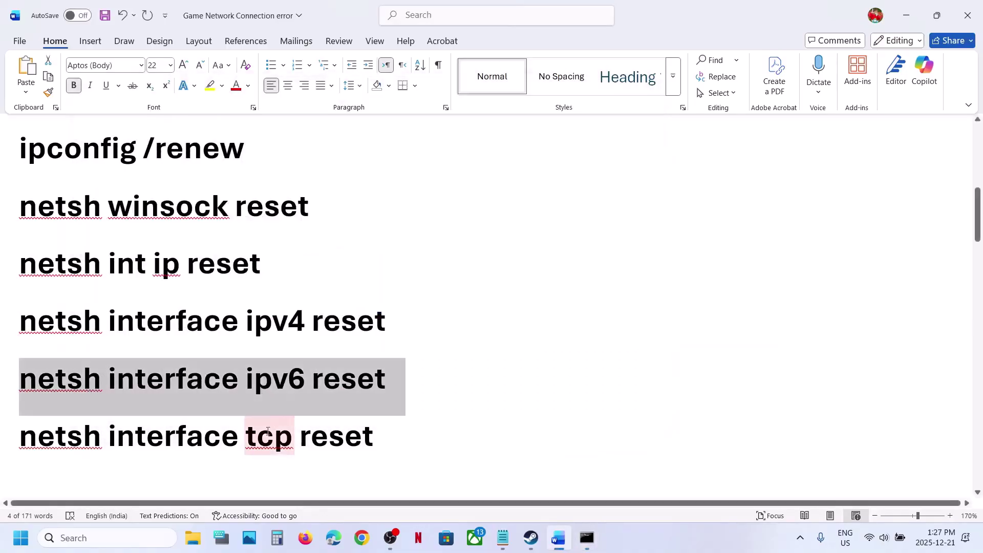
pyautogui.tripleClick(268, 435)
pyautogui.hotkey('ctrl', 'c')
pyautogui.hotkey('alt', 'Tab')
pyautogui.hotkey('ctrl', 'v')
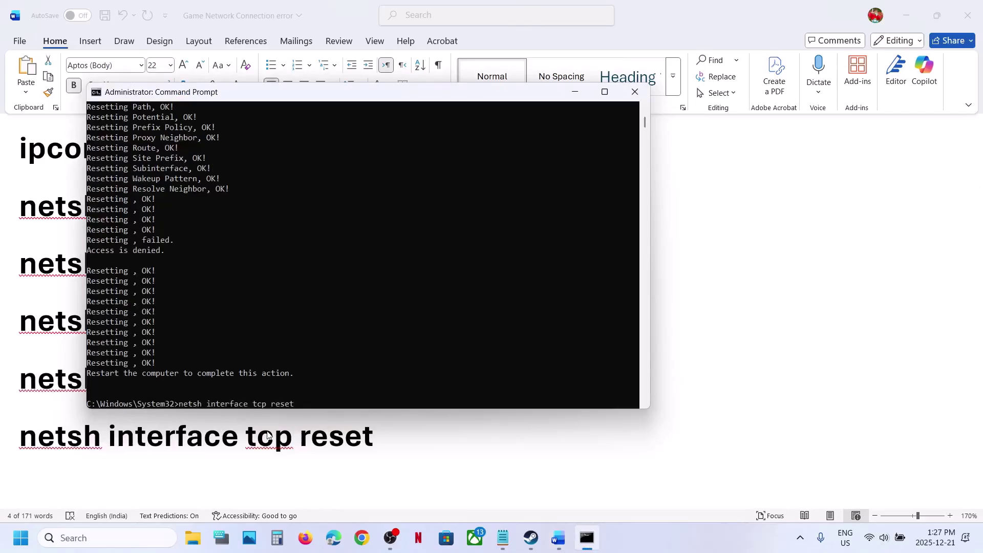
pyautogui.press('Return')
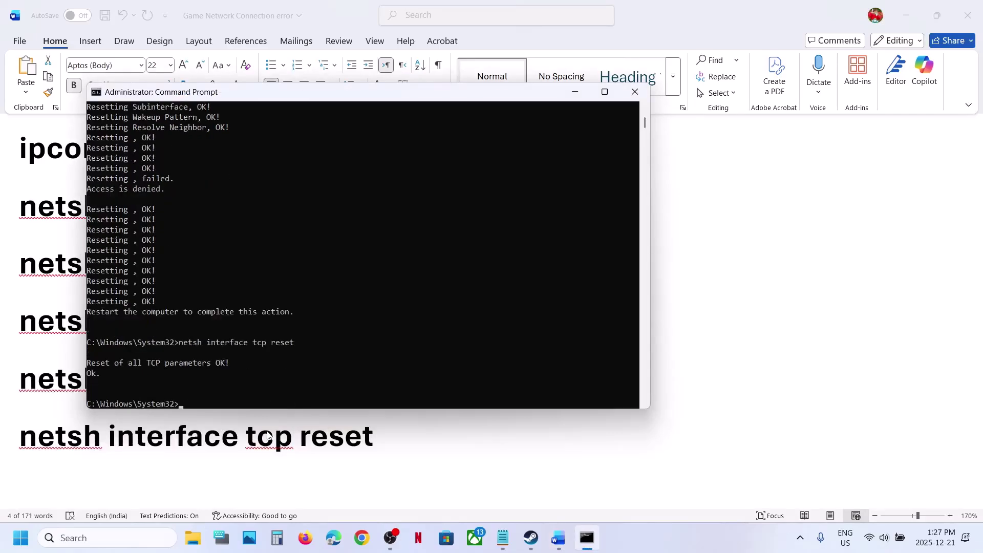
pyautogui.click(635, 92)
# Step: Look at the computer's power options and the Steam library, and return to the Word document
pyautogui.press('super')
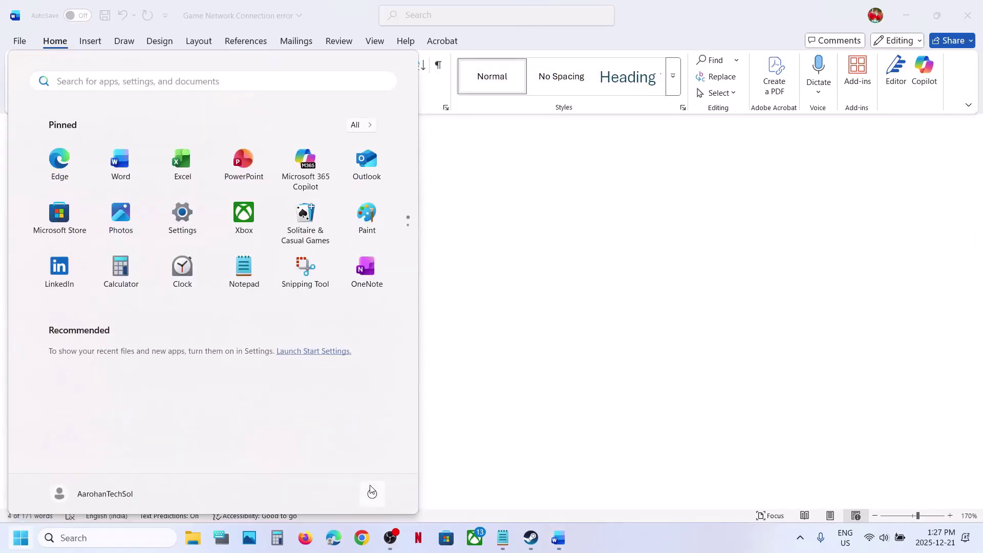
pyautogui.click(372, 492)
pyautogui.click(533, 548)
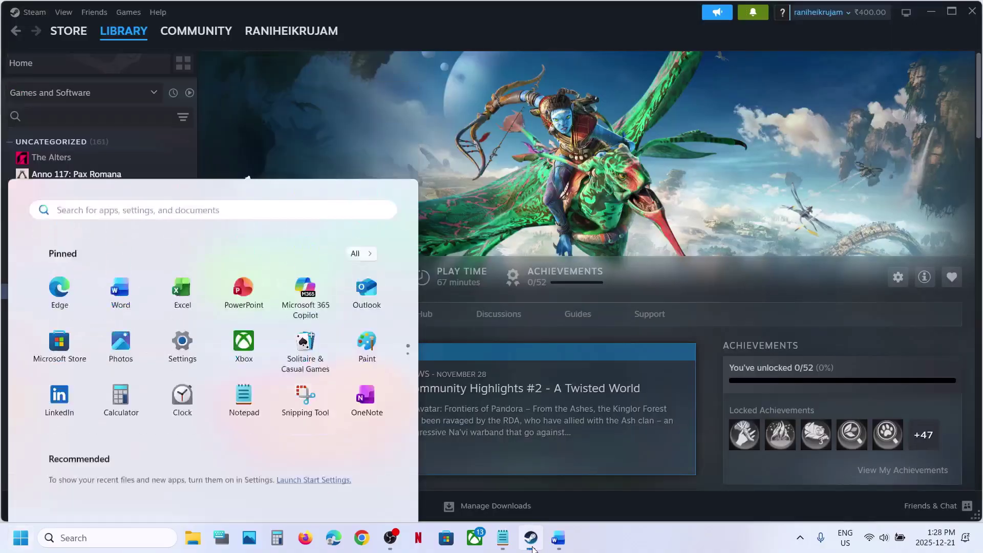
pyautogui.click(558, 538)
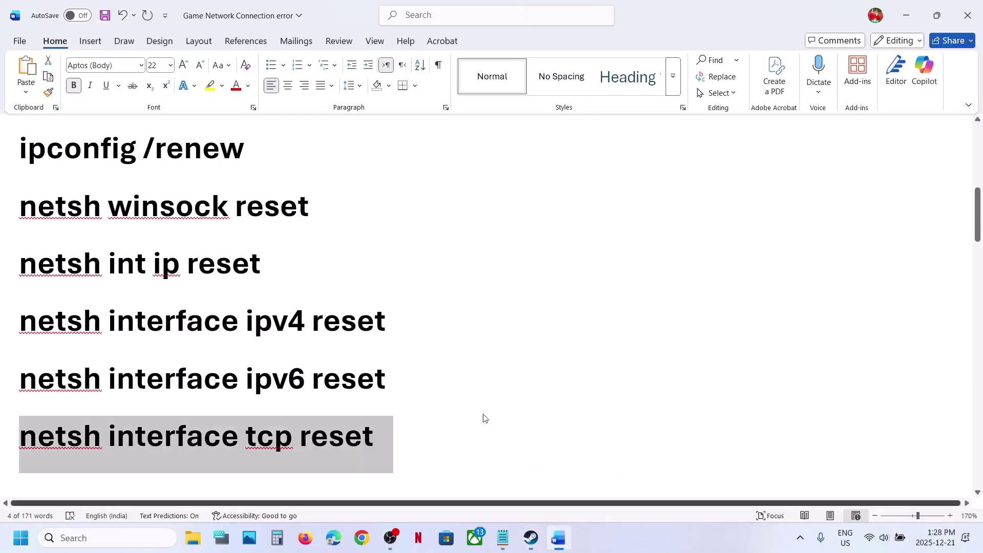
# Step: Follow Step 4 of the Word document by turning the computer's Wi-Fi off and back on
pyautogui.scroll(-4, 296, 310)
pyautogui.scroll(1, 296, 311)
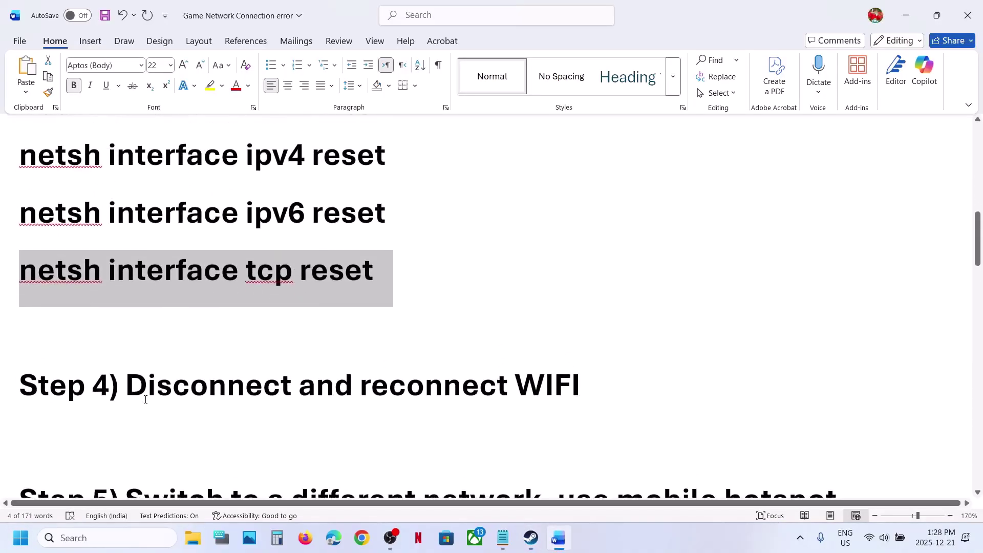
pyautogui.moveTo(126, 385); pyautogui.dragTo(580, 392)
pyautogui.click(885, 537)
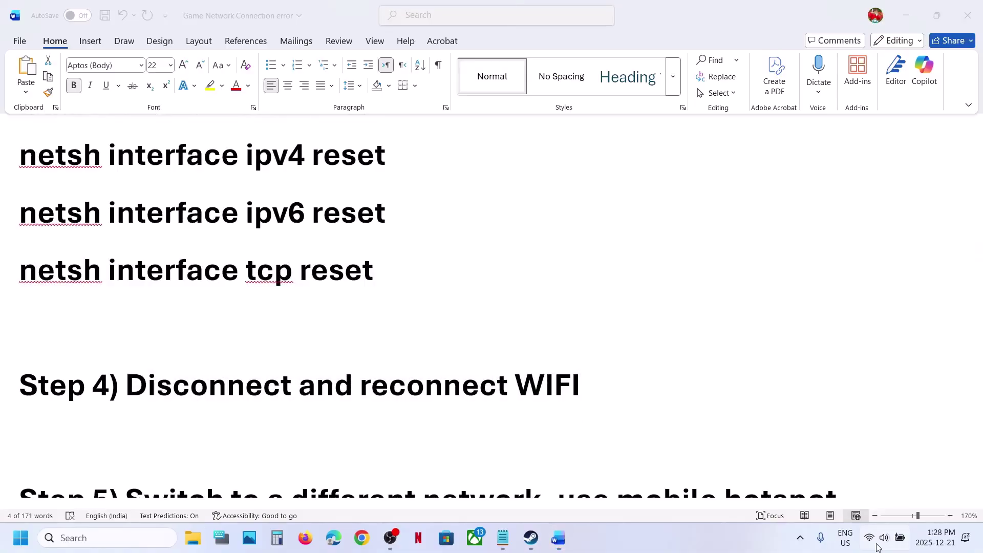
pyautogui.click(792, 302)
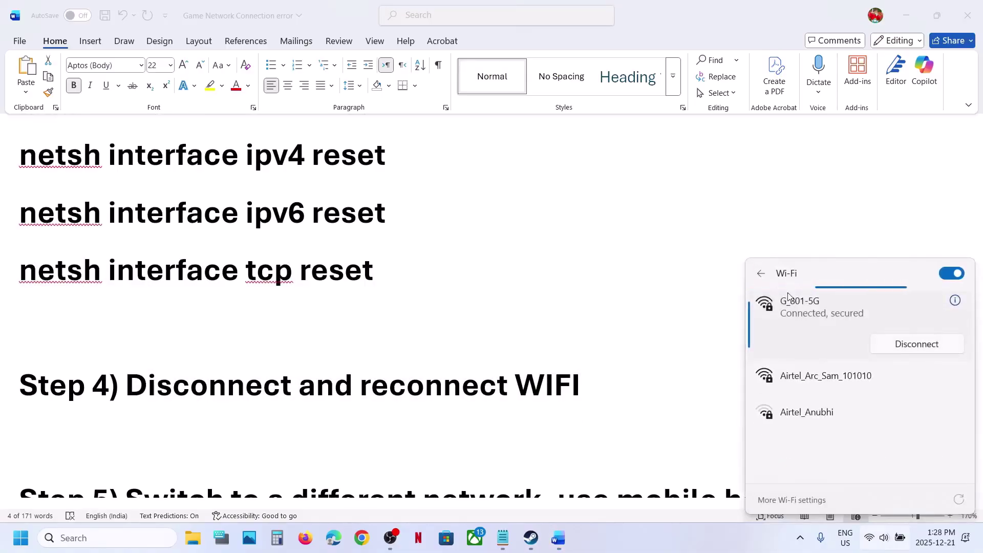
pyautogui.click(763, 275)
pyautogui.click(776, 297)
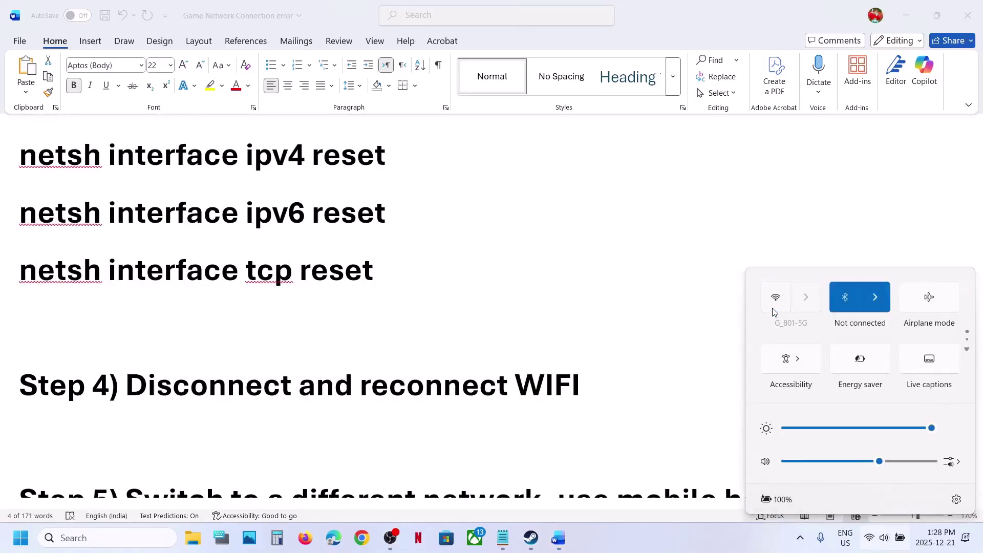
pyautogui.click(776, 298)
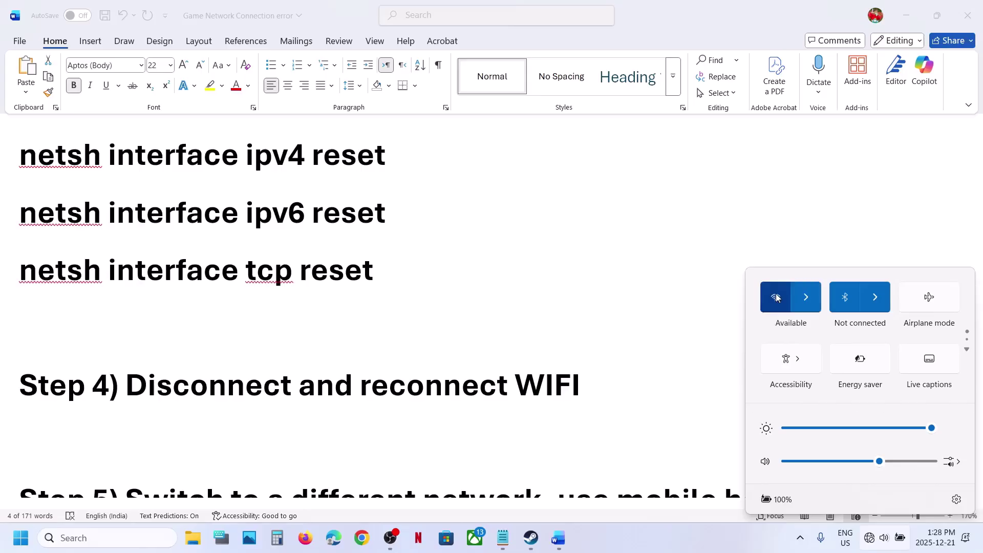
pyautogui.click(521, 401)
# Step: Follow Step 5 of the Word document by switching the computer's Wi-Fi connection to the G_801-4G network
pyautogui.scroll(-3, 520, 397)
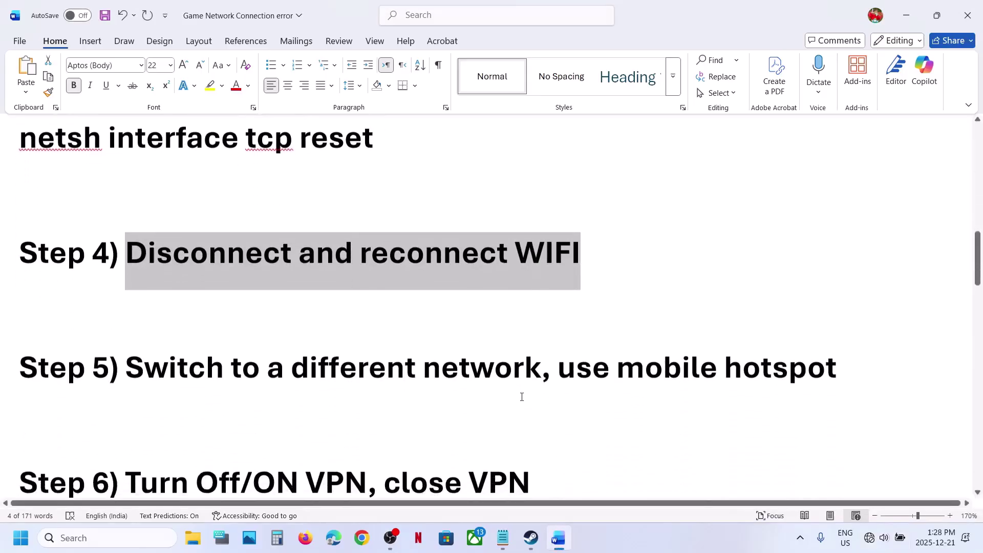
pyautogui.scroll(1, 520, 397)
pyautogui.moveTo(133, 411); pyautogui.dragTo(513, 407)
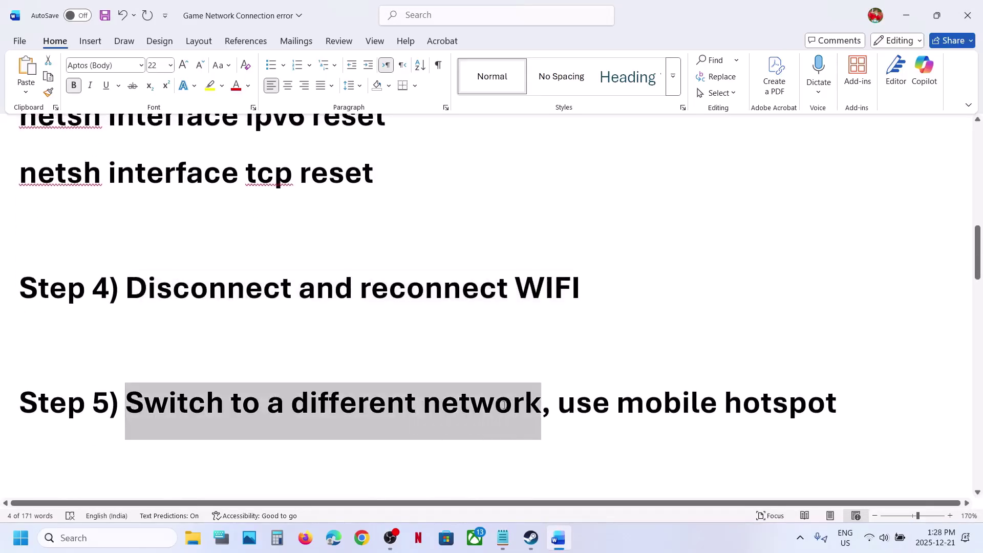
pyautogui.click(868, 544)
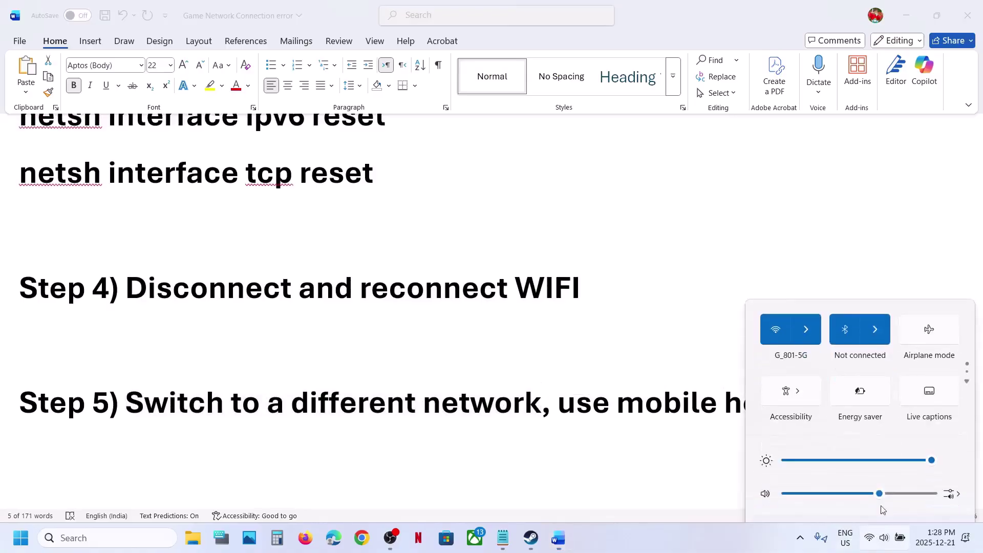
pyautogui.click(806, 295)
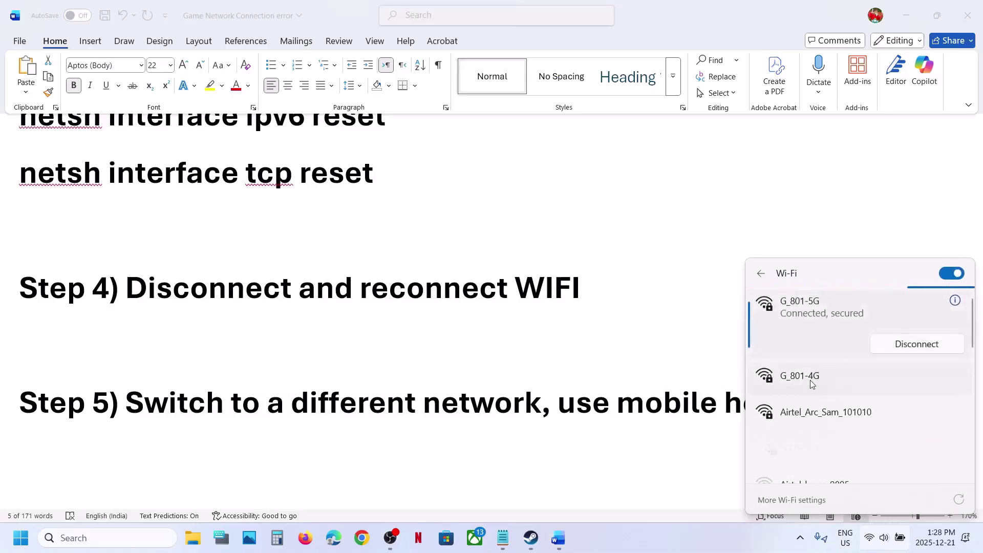
pyautogui.click(892, 377)
pyautogui.click(890, 393)
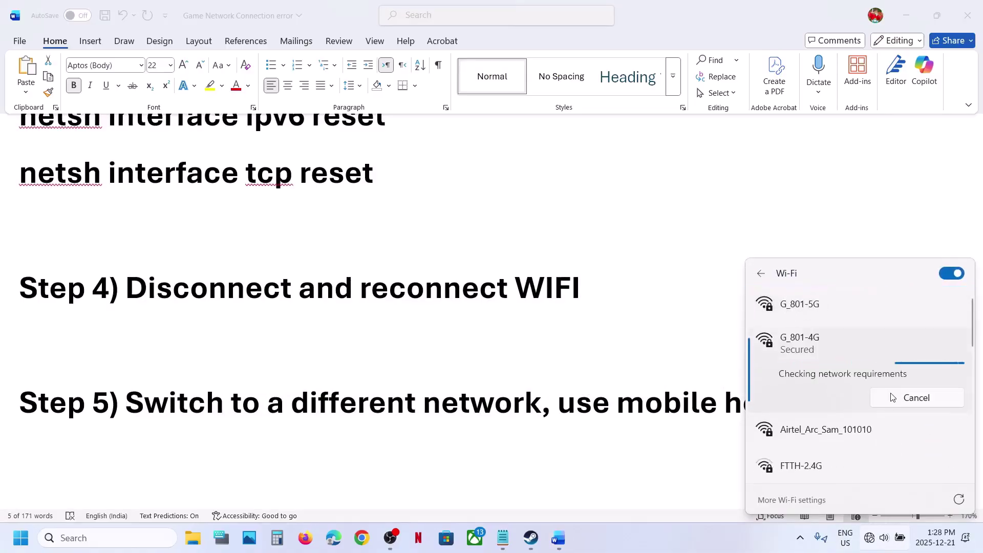
pyautogui.click(593, 383)
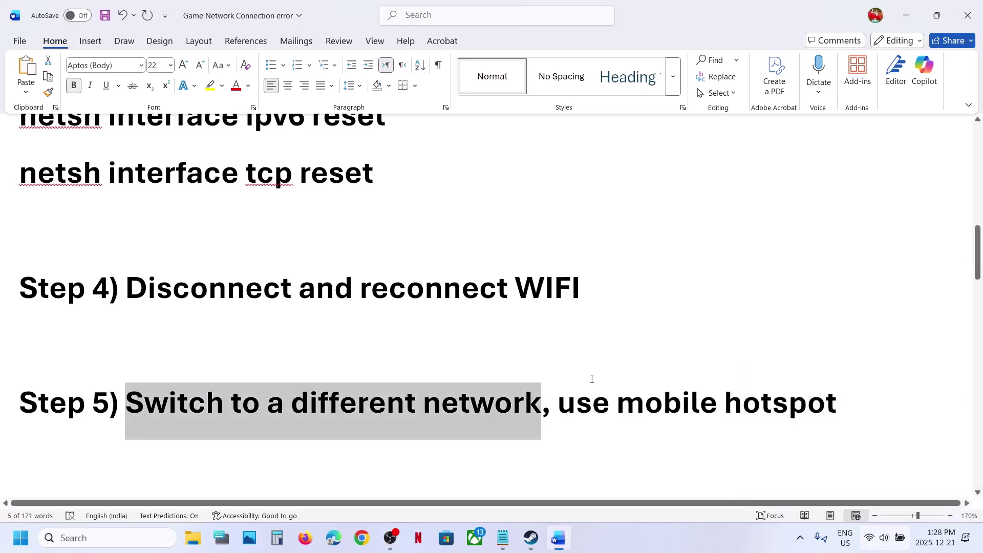
# Step: Turn on the phone's Personal Hotspot, and connect the computer to the G_801-5G Wi-Fi network with automatic connection enabled
pyautogui.moveTo(560, 405); pyautogui.dragTo(838, 405)
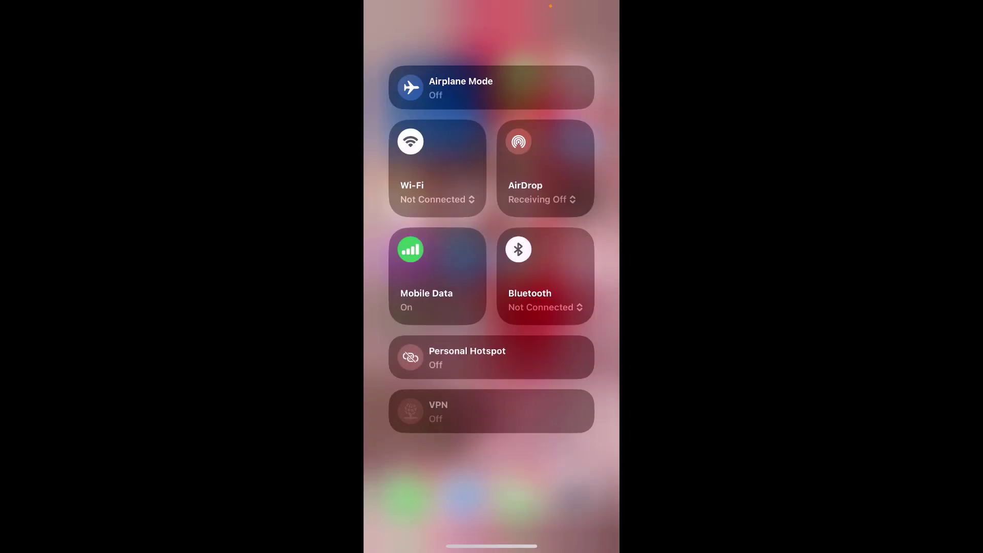
pyautogui.click(410, 357)
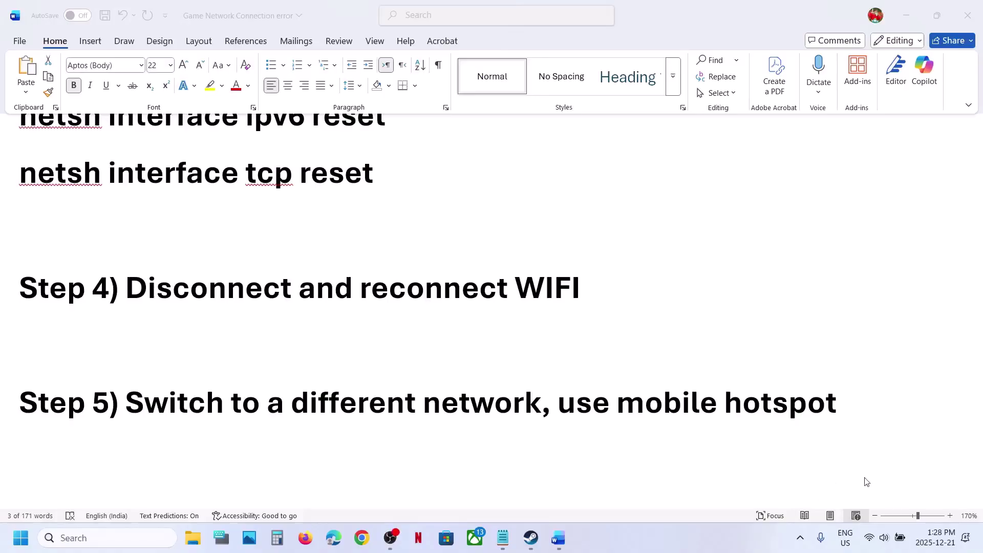
pyautogui.click(884, 538)
pyautogui.click(794, 290)
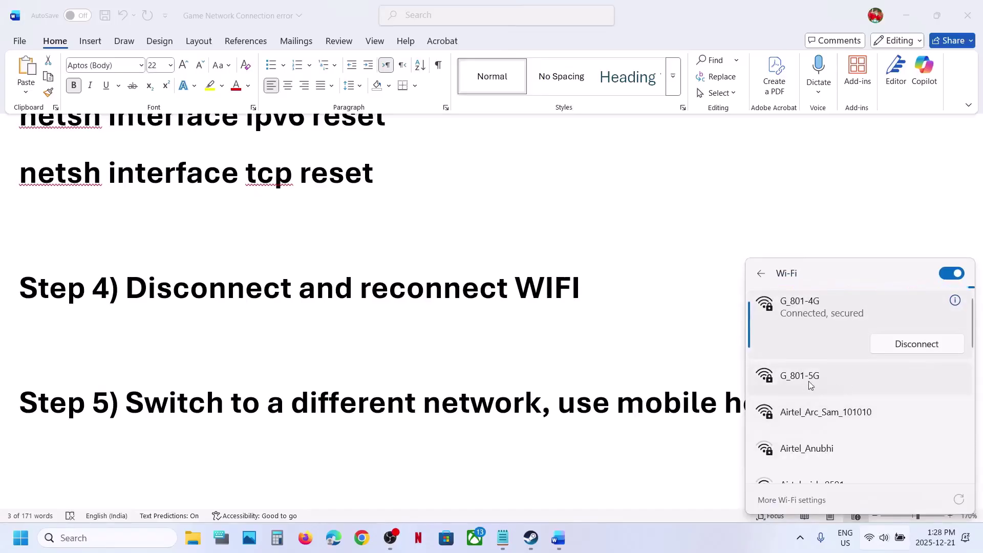
pyautogui.click(808, 378)
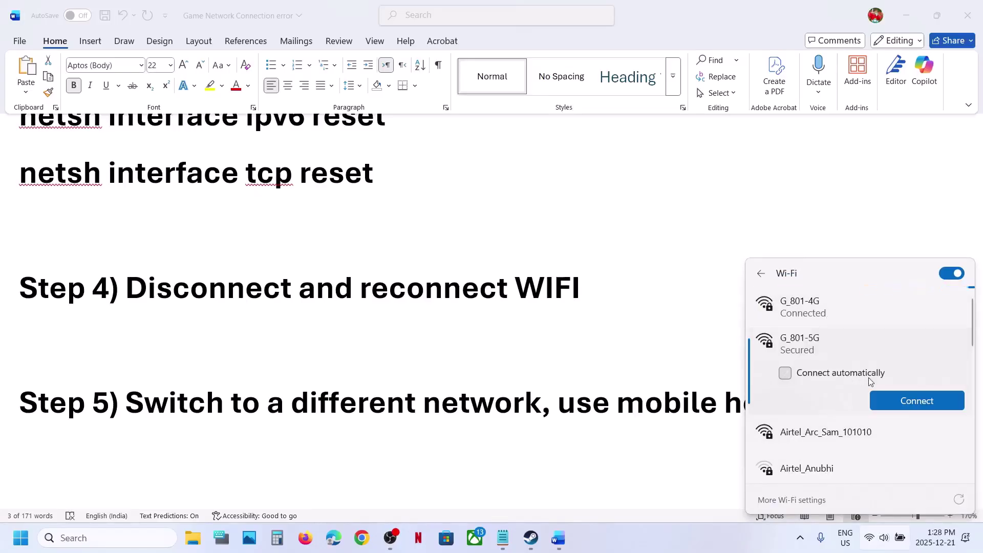
pyautogui.click(837, 377)
pyautogui.click(917, 400)
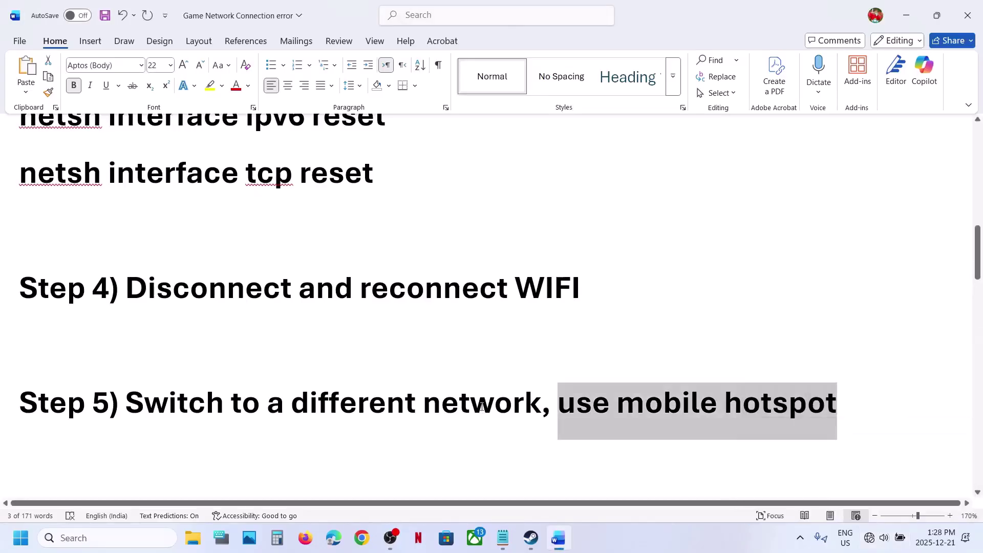
# Step: Add the line "Rename save game files, create a backup" under Step 5 in the Word document
pyautogui.scroll(-2, 483, 406)
pyautogui.hotkey('ctrl', 'v')
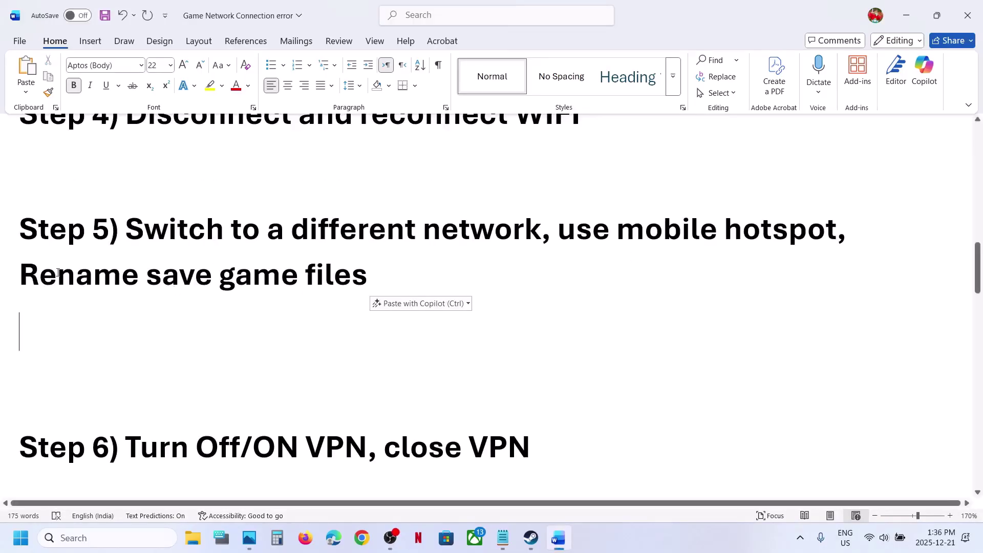
pyautogui.moveTo(142, 271); pyautogui.dragTo(408, 275)
pyautogui.click(408, 274)
pyautogui.write(', create ab')
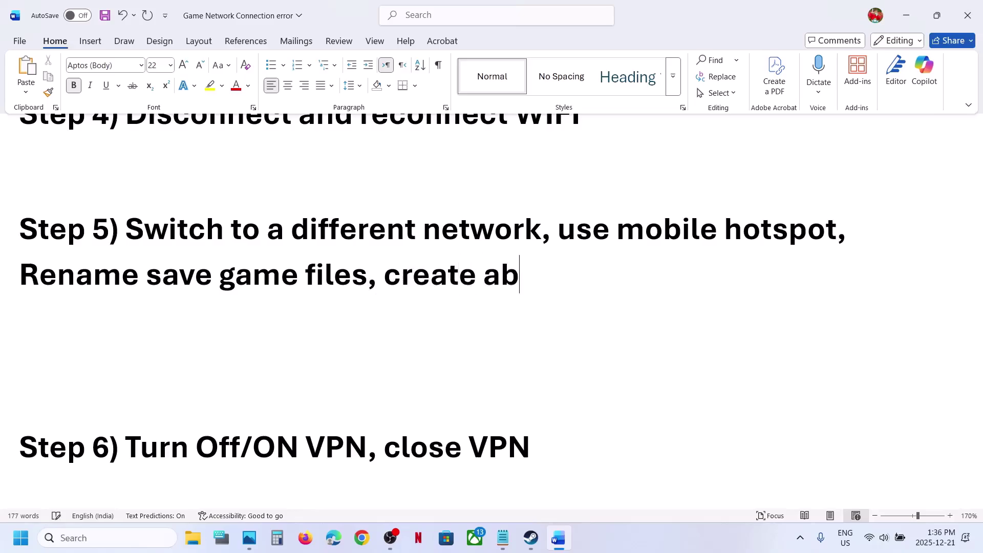
pyautogui.press('BackSpace')
pyautogui.write('backup')
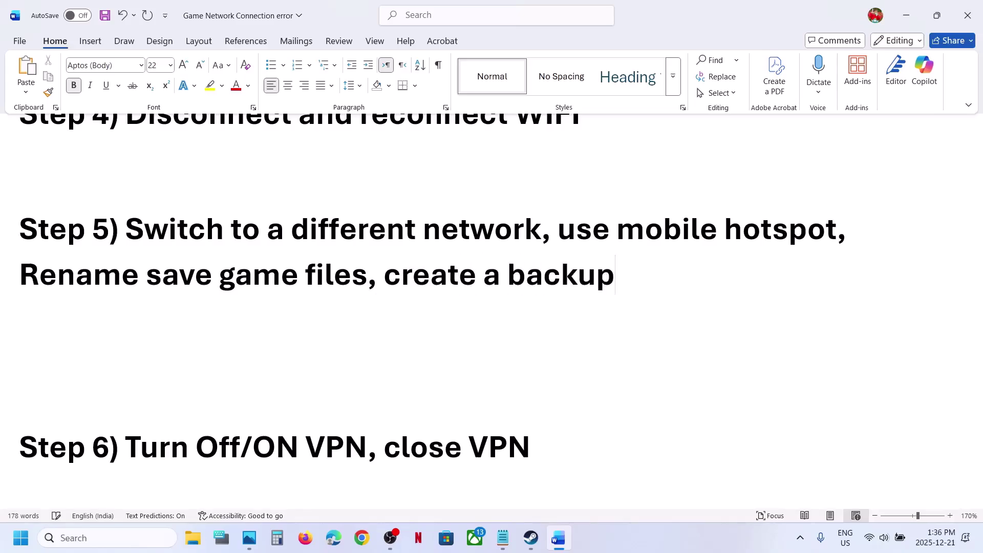
# Step: Extend the save game line under Step 5 with the warning ", all the save game progress will be lost"
pyautogui.write(', all th')
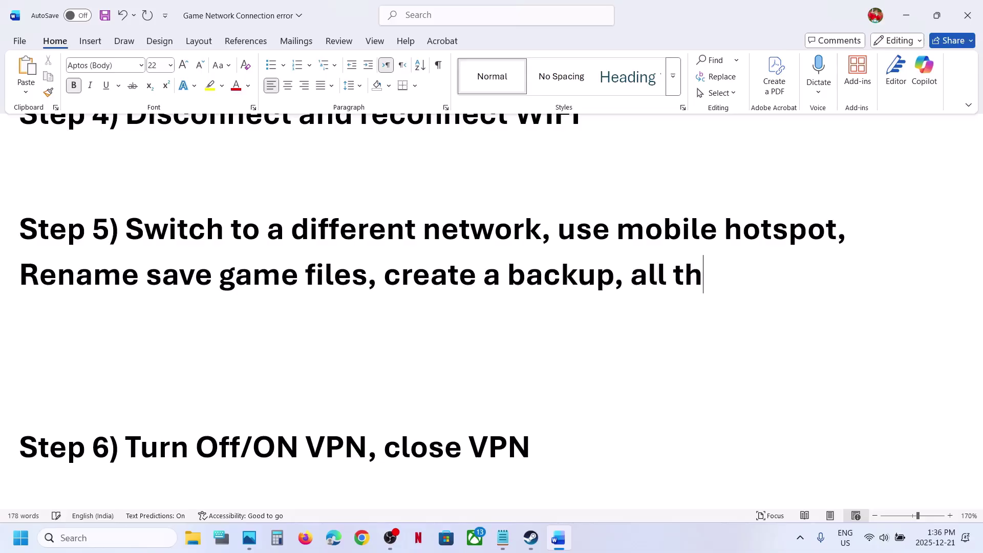
pyautogui.write('e save game')
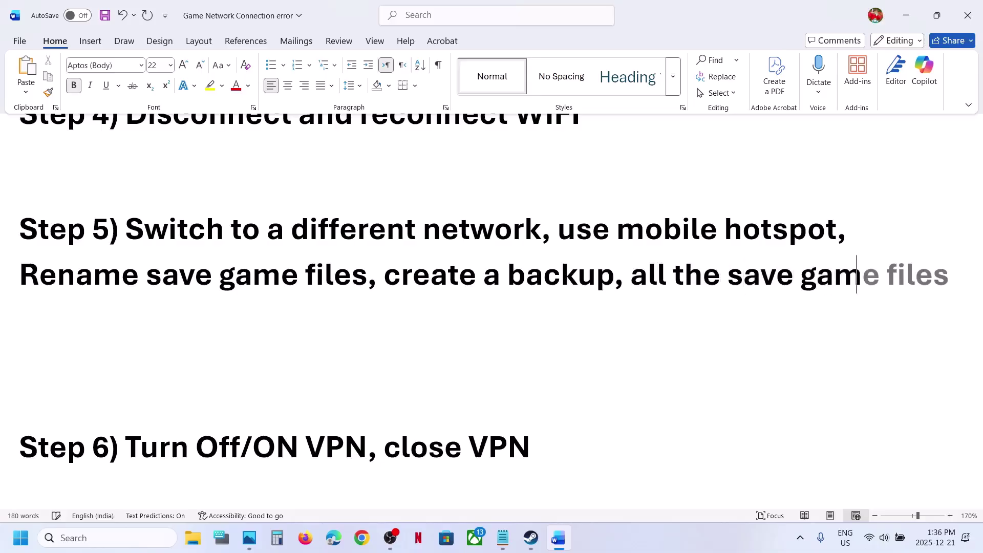
pyautogui.write(' pro')
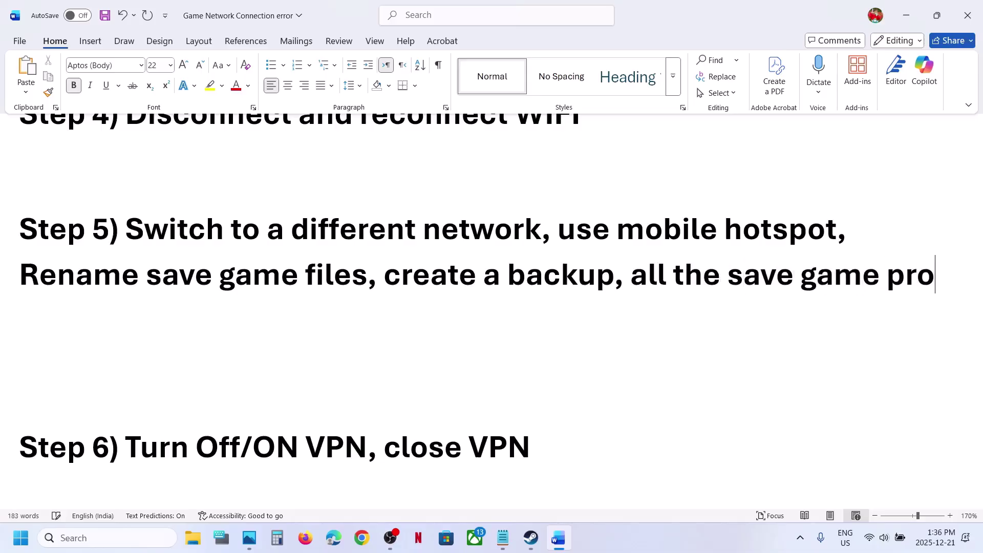
pyautogui.write('gress will')
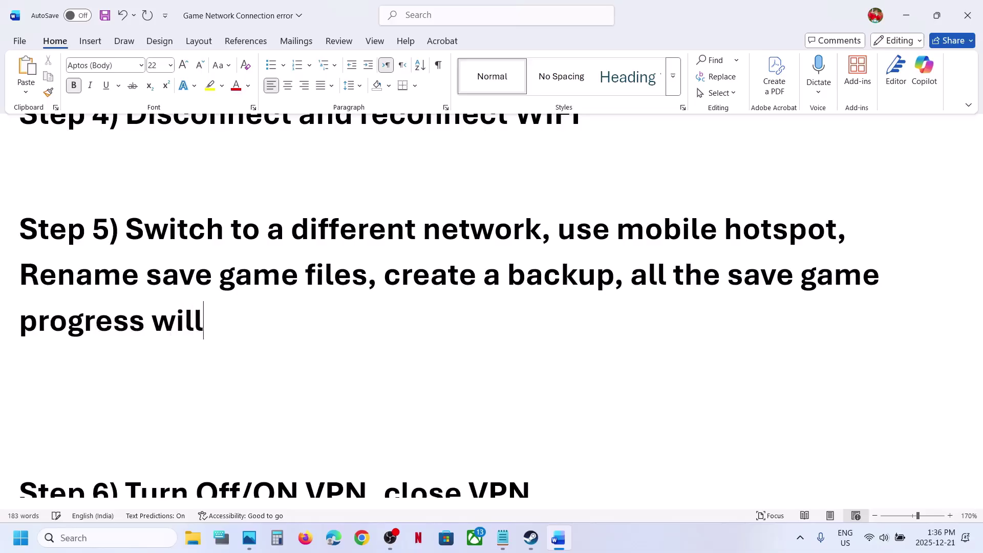
pyautogui.write(' be lost')
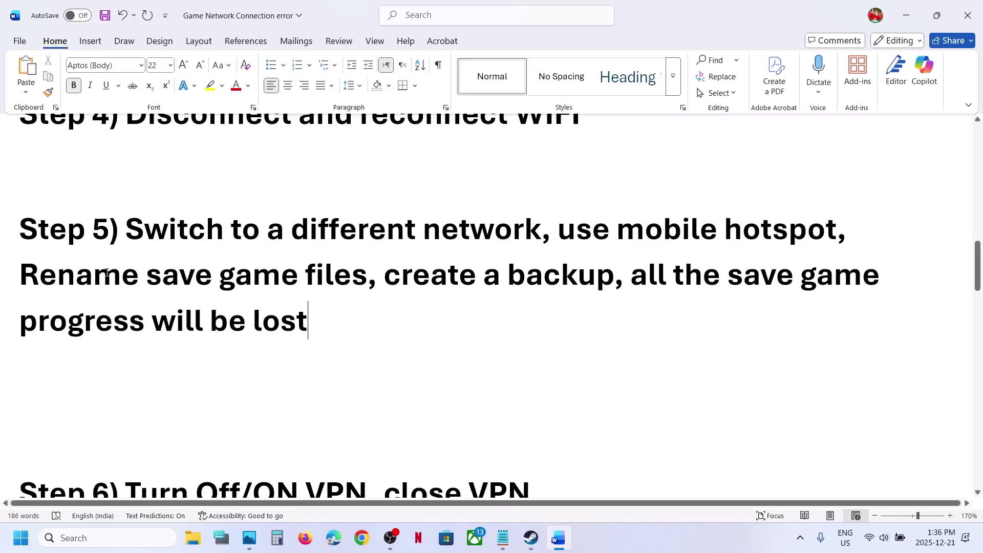
pyautogui.moveTo(106, 272); pyautogui.dragTo(614, 276)
pyautogui.moveTo(84, 313); pyautogui.dragTo(308, 323)
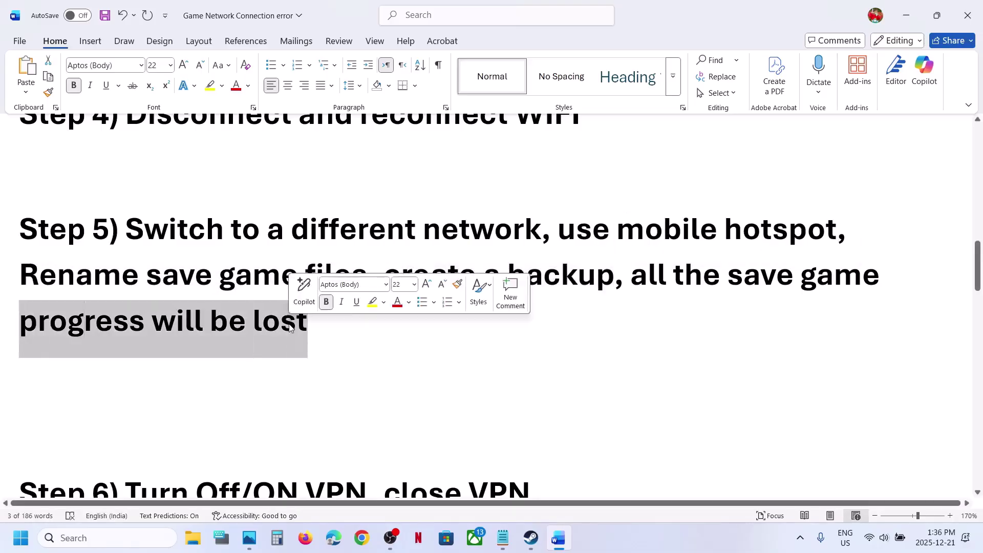
pyautogui.click(290, 326)
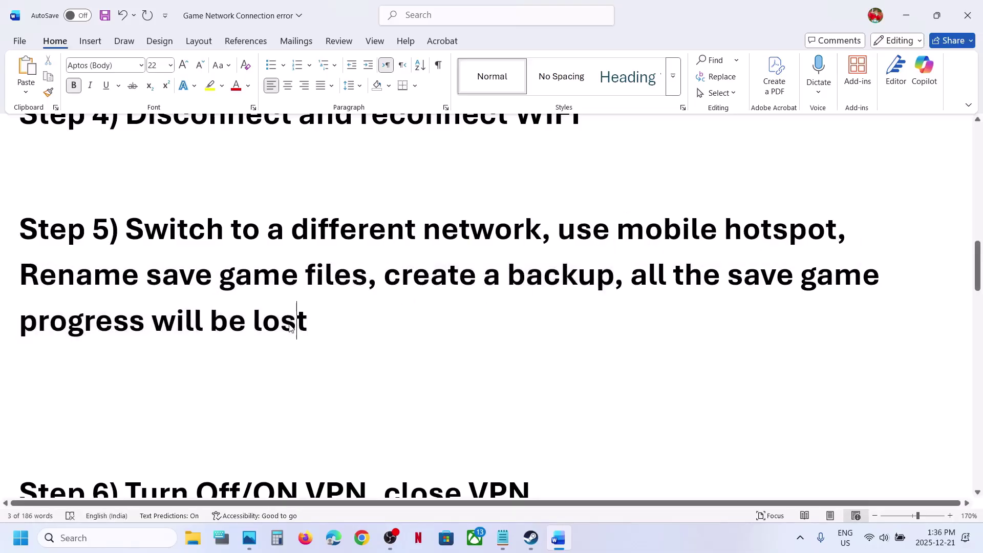
# Step: Back up the AFOP folder from Documents > My games by copying it to an empty area of the desktop
pyautogui.click(193, 537)
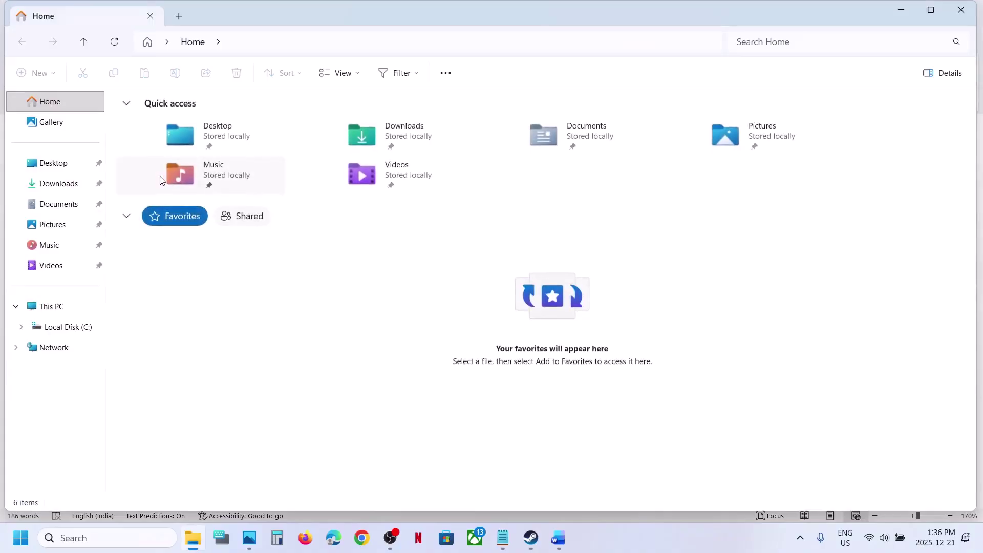
pyautogui.click(70, 209)
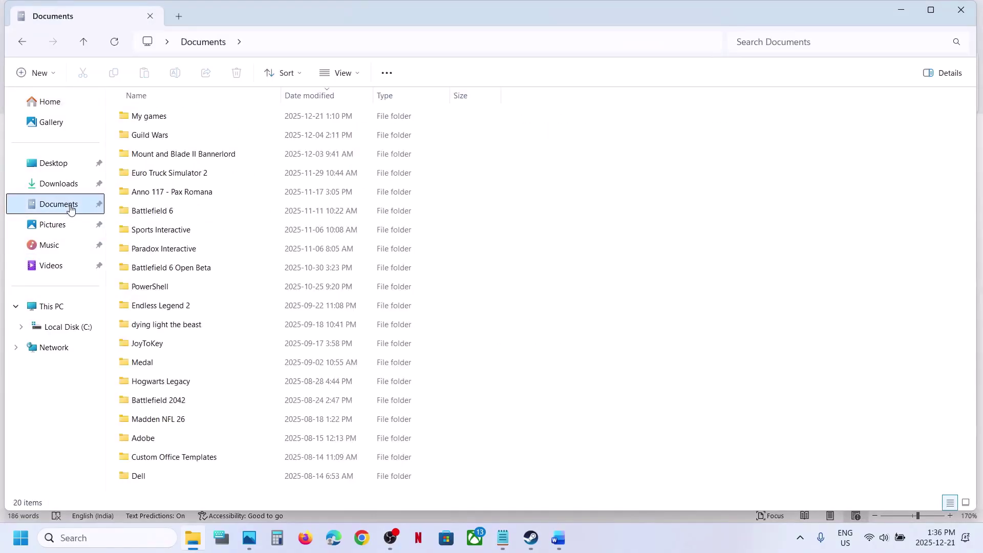
pyautogui.doubleClick(157, 121)
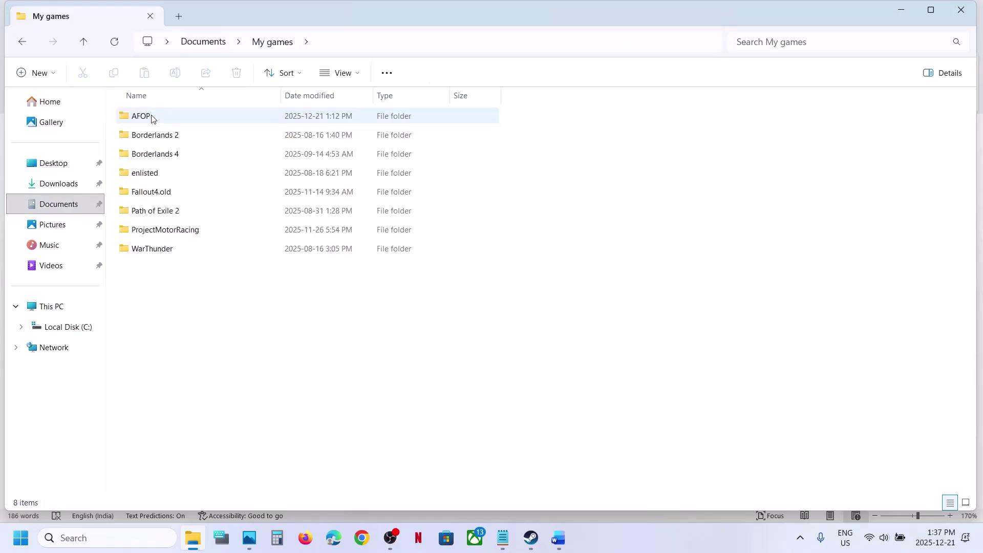
pyautogui.click(152, 119)
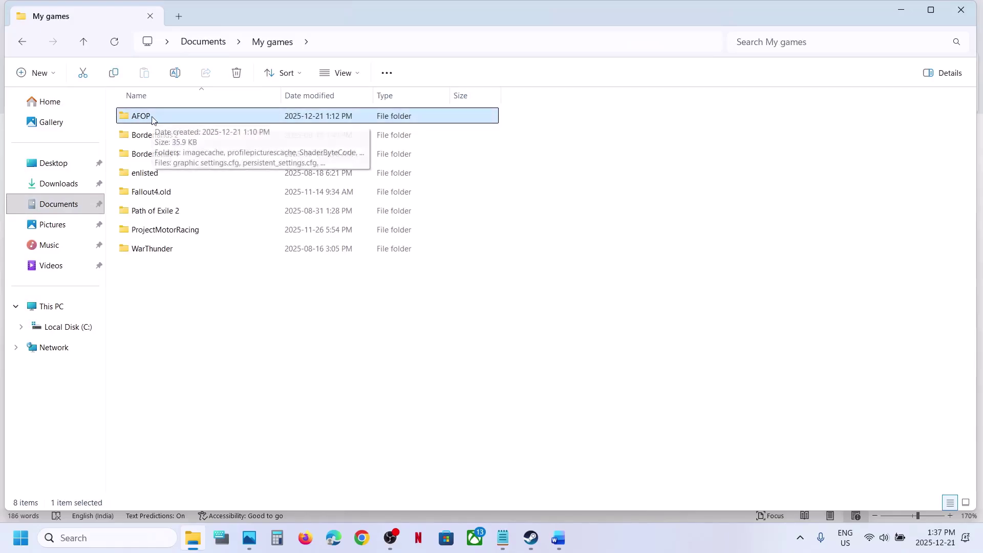
pyautogui.rightClick(154, 118)
pyautogui.click(214, 137)
pyautogui.press('super+d')
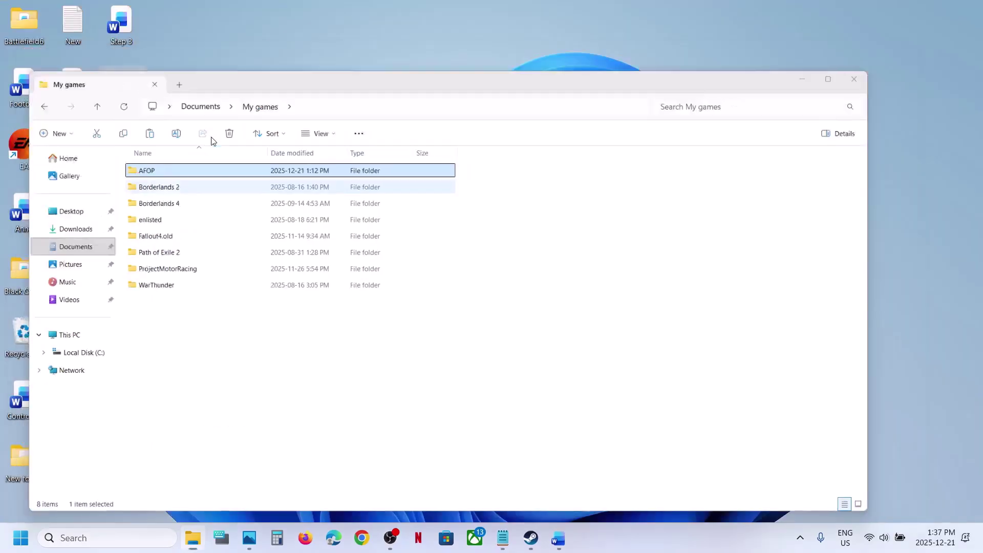
pyautogui.hotkey('ctrl', 'v')
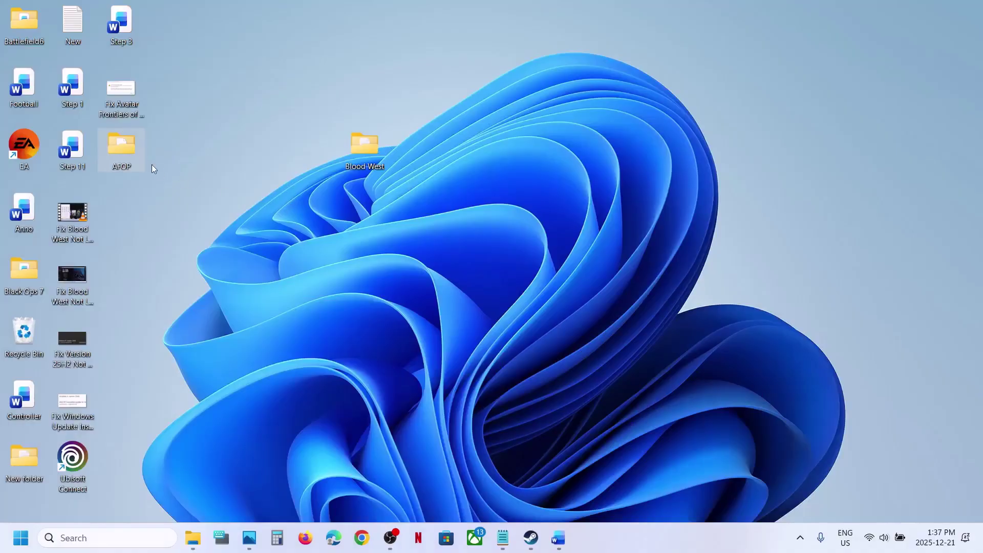
pyautogui.moveTo(134, 152); pyautogui.dragTo(571, 214)
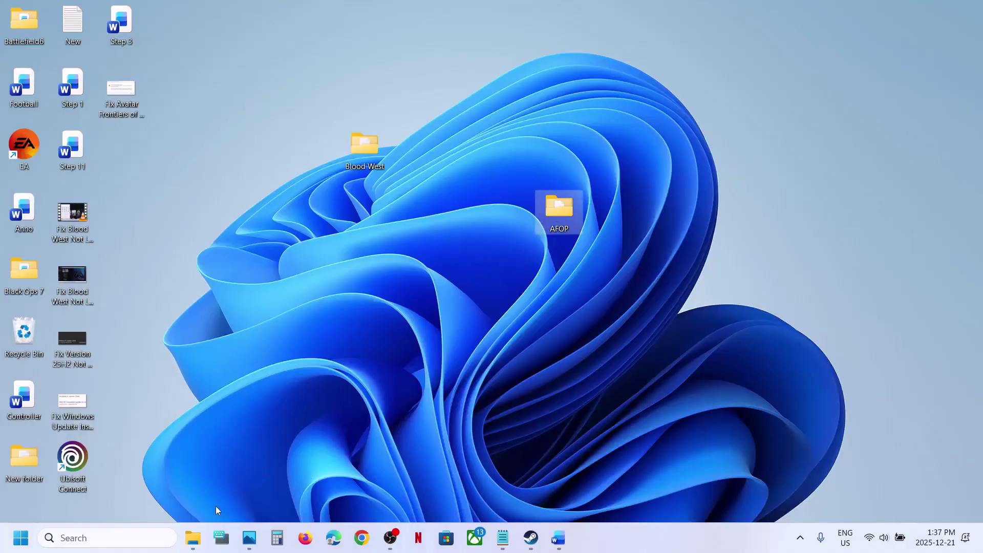
# Step: Rename the original AFOP folder in My games as AFOP.old
pyautogui.click(193, 538)
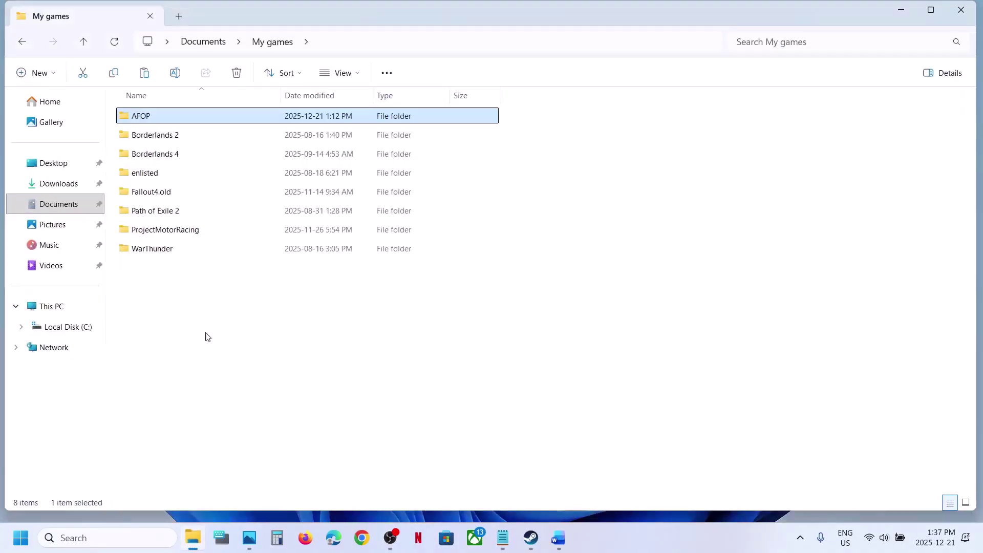
pyautogui.rightClick(152, 118)
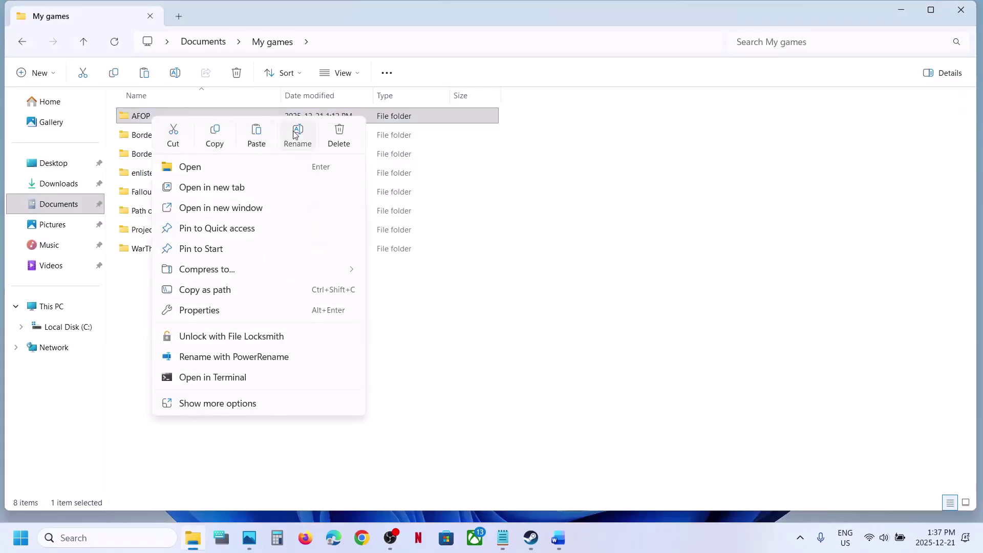
pyautogui.click(295, 134)
pyautogui.click(152, 115)
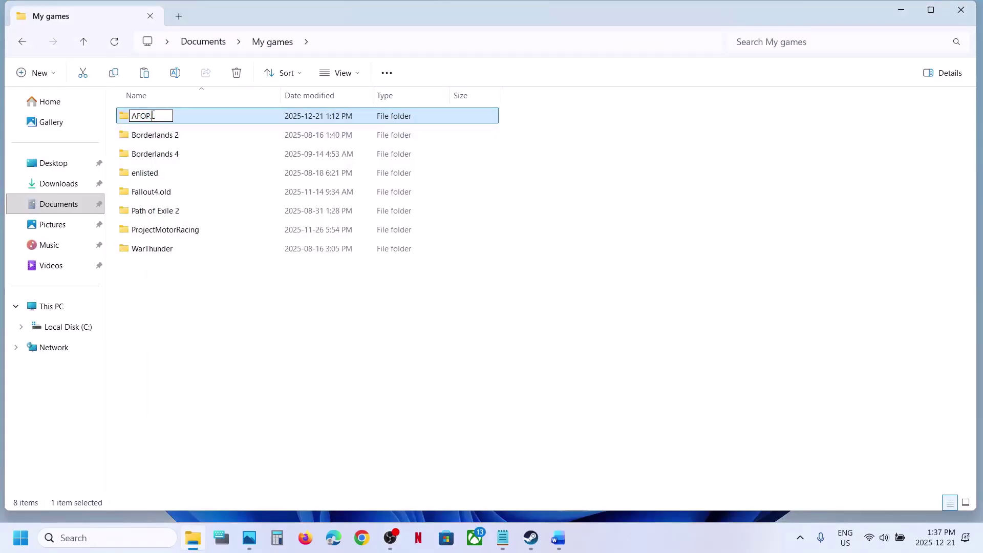
pyautogui.write('.old')
pyautogui.press('Return')
pyautogui.click(290, 393)
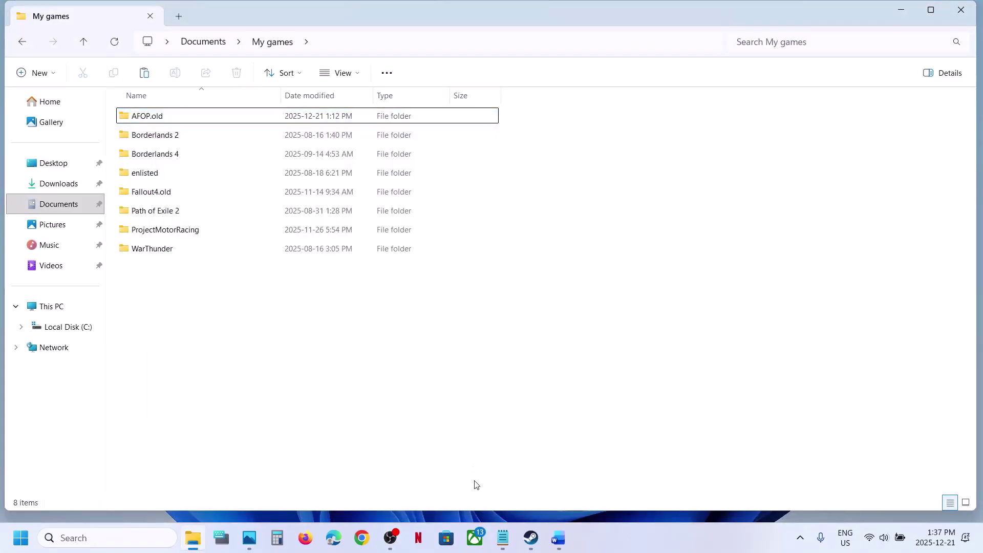
# Step: Return to the Word document and review Step 6 about turning the VPN off or on and closing it
pyautogui.click(532, 539)
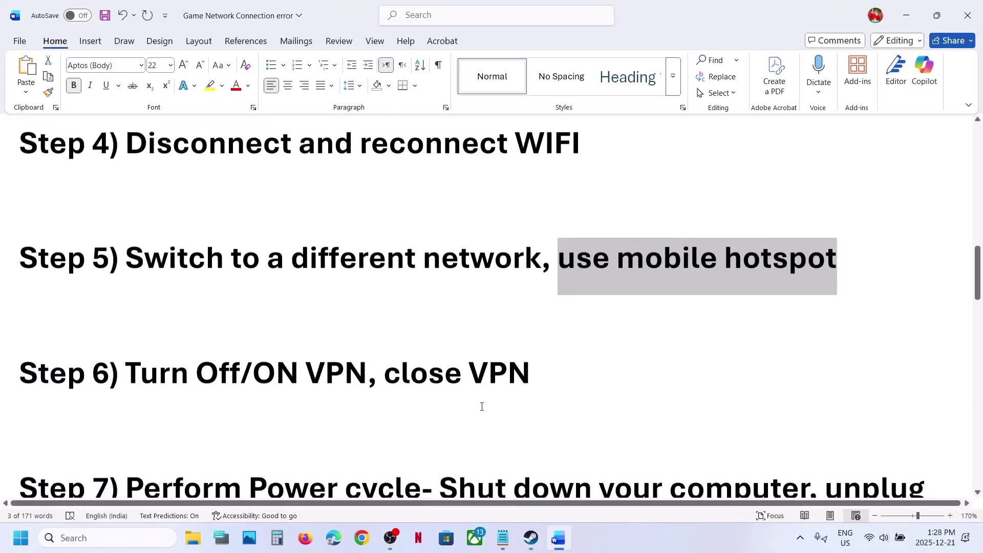
pyautogui.scroll(1, 482, 407)
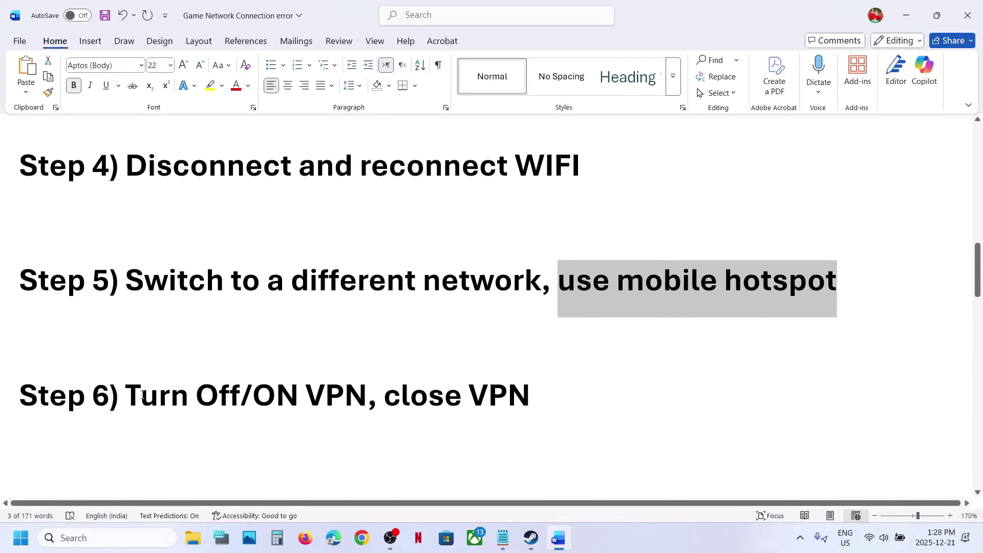
pyautogui.moveTo(126, 395); pyautogui.dragTo(526, 395)
pyautogui.click(526, 400)
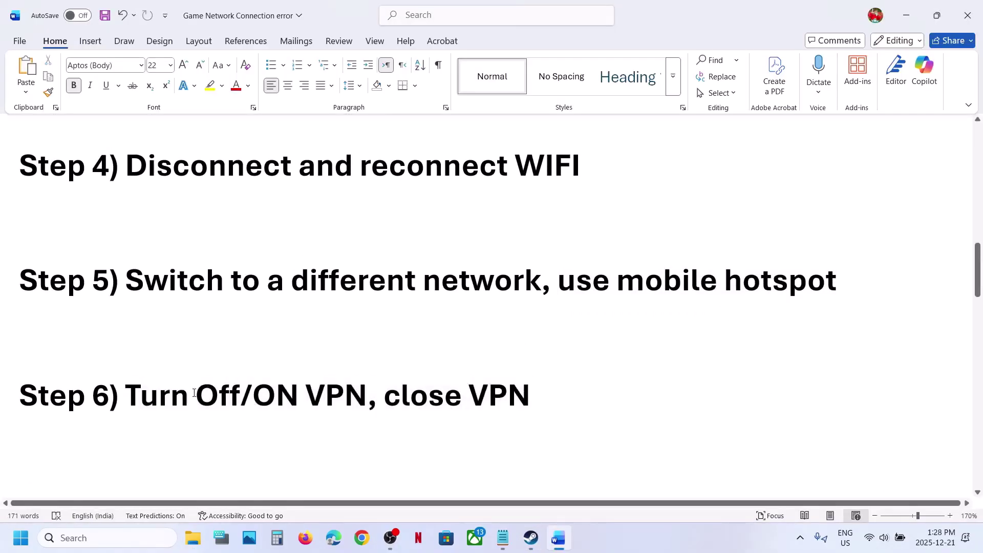
pyautogui.moveTo(128, 397); pyautogui.dragTo(240, 398)
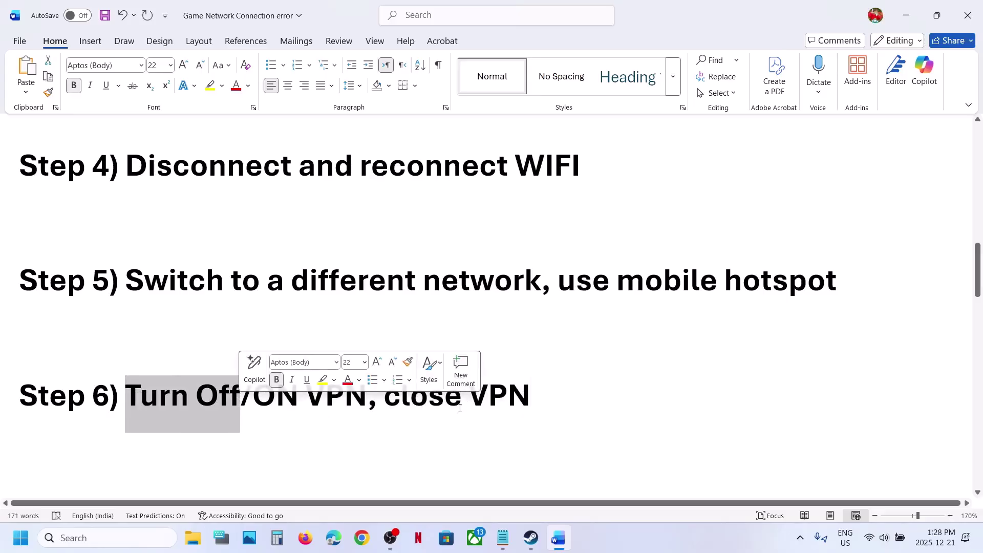
pyautogui.moveTo(385, 398); pyautogui.dragTo(508, 404)
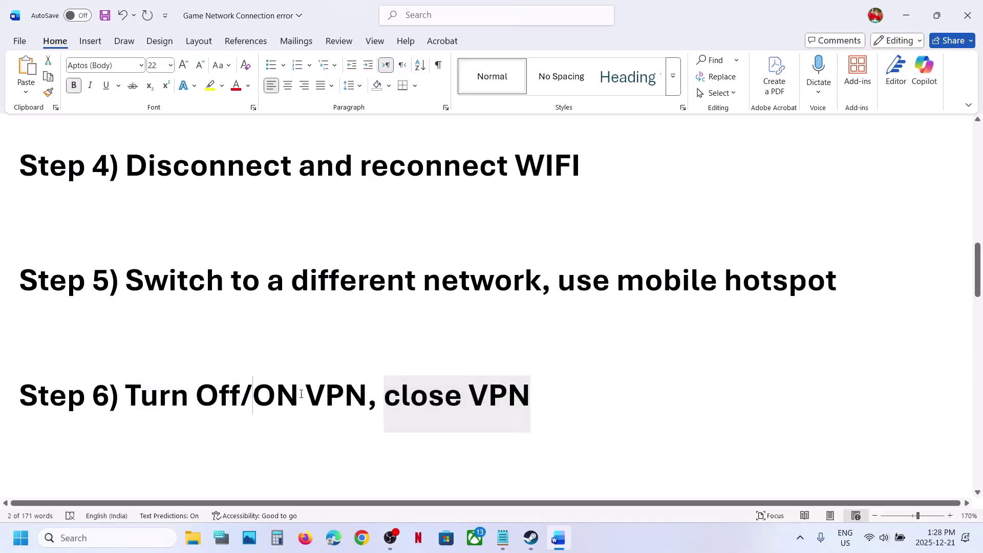
pyautogui.moveTo(252, 395); pyautogui.dragTo(367, 399)
pyautogui.click(161, 403)
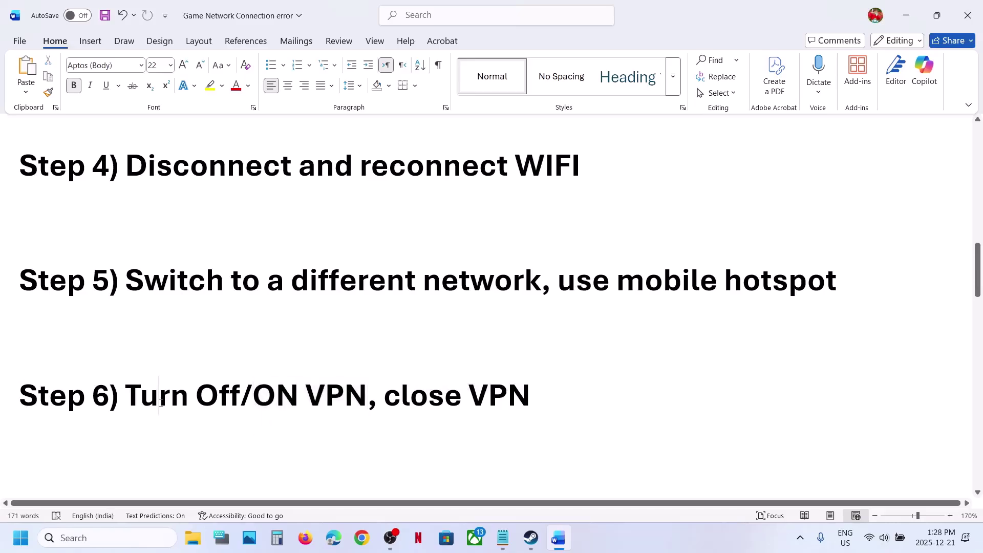
pyautogui.moveTo(126, 397); pyautogui.dragTo(383, 397)
# Step: Review the power cycle instructions in Step 7 of the Word document and go on to Step 8 about the Google DNS server
pyautogui.scroll(-5, 459, 333)
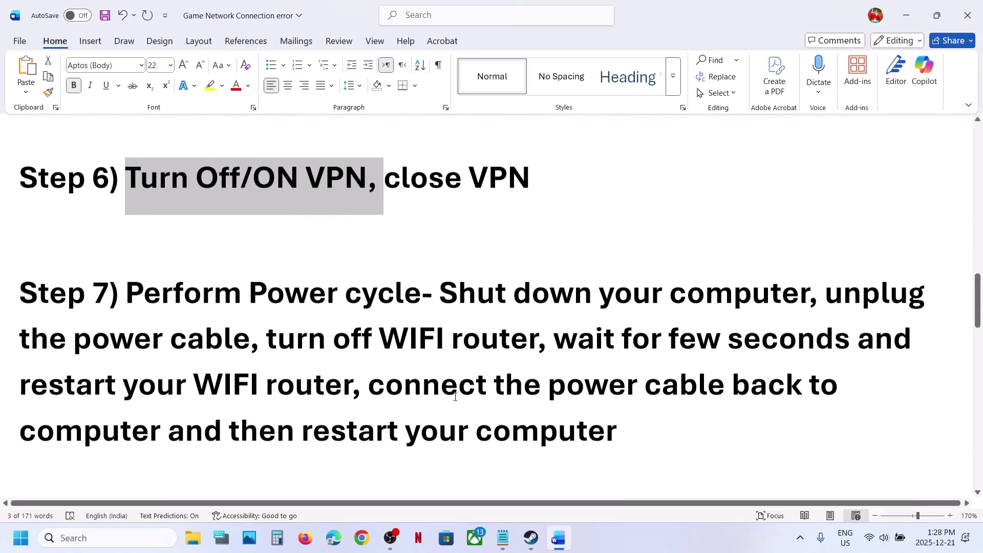
pyautogui.scroll(-1, 458, 332)
pyautogui.moveTo(440, 251); pyautogui.dragTo(857, 299)
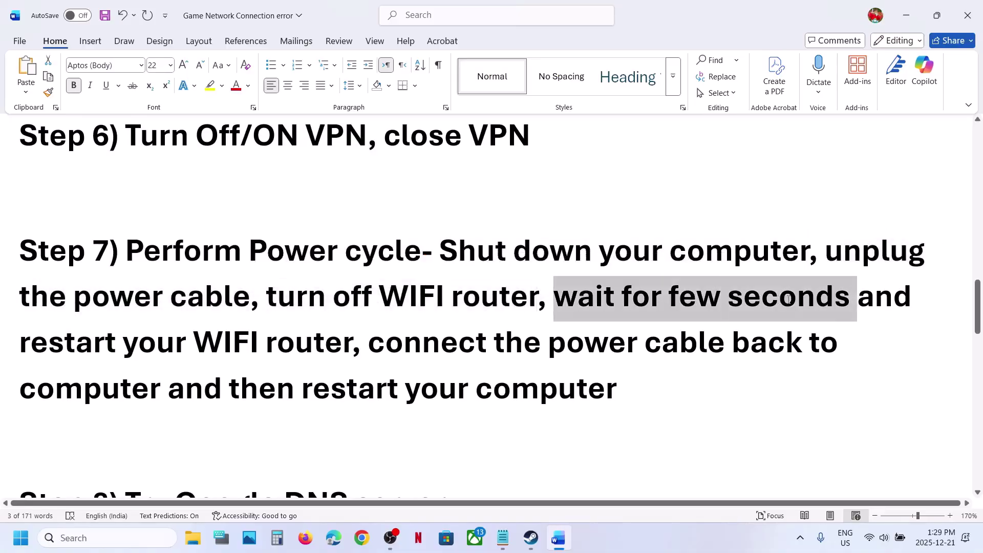
pyautogui.moveTo(89, 342); pyautogui.dragTo(338, 344)
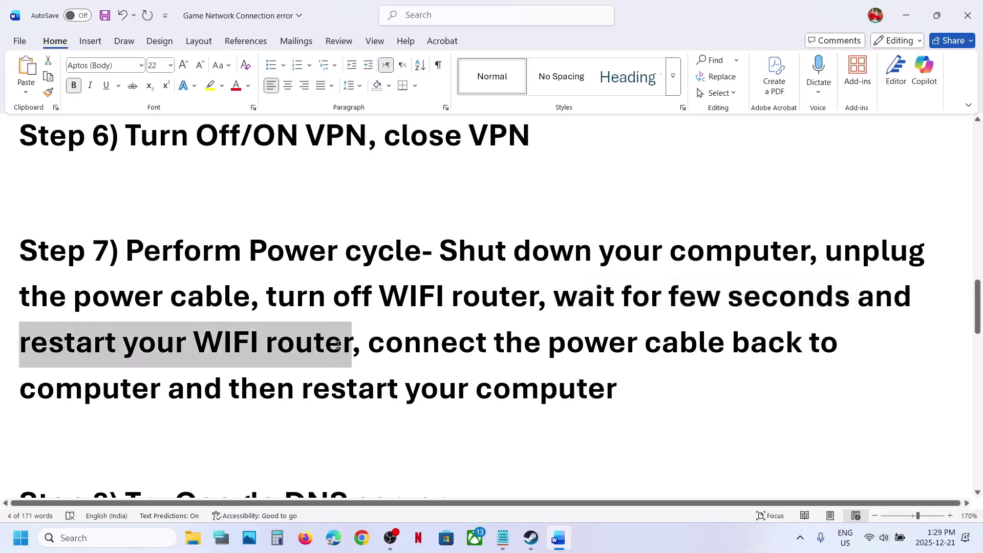
pyautogui.moveTo(434, 344); pyautogui.dragTo(618, 386)
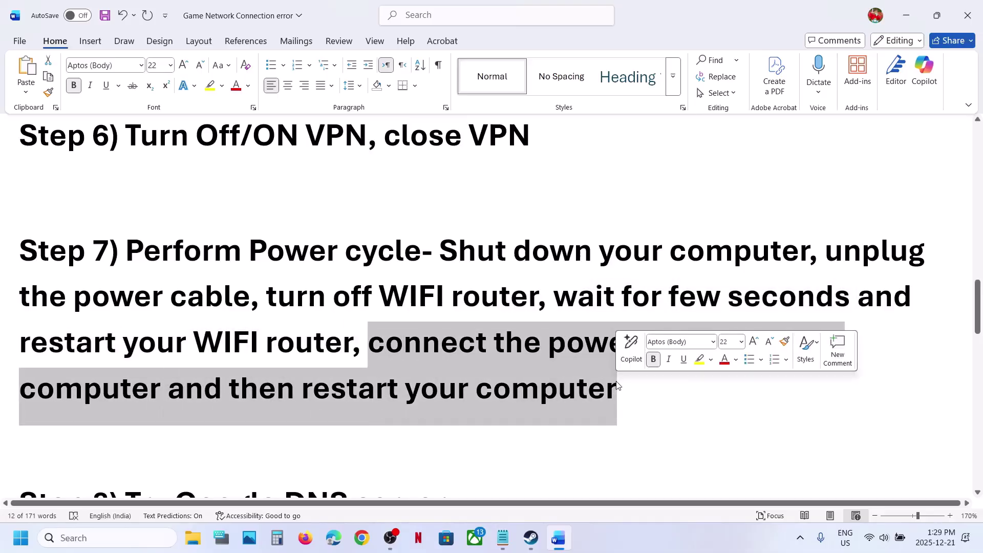
pyautogui.click(275, 291)
pyautogui.scroll(-4, 273, 293)
pyautogui.scroll(-3, 273, 293)
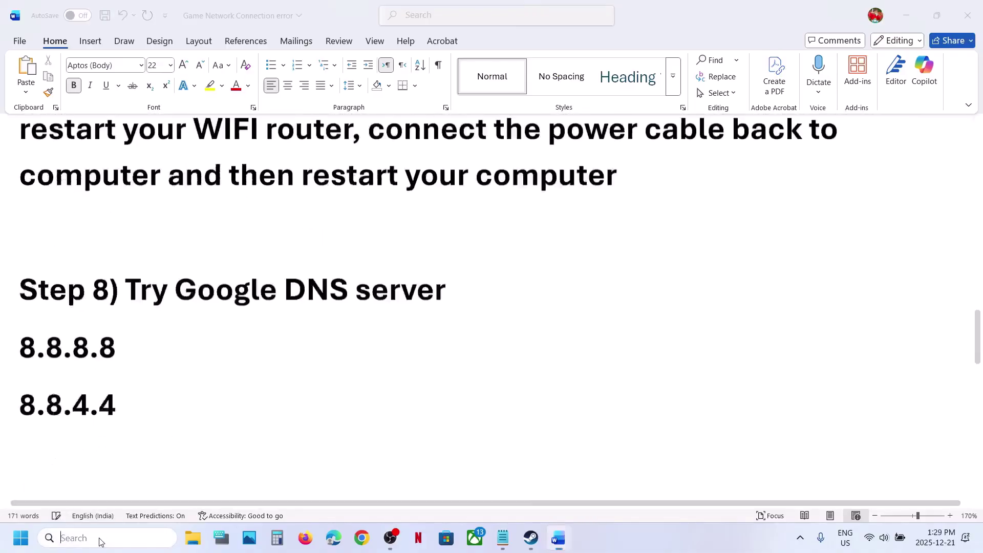
# Step: Open the Network and Sharing Center in the Windows Control Panel
pyautogui.click(99, 537)
pyautogui.write('ontrol')
pyautogui.press('Return')
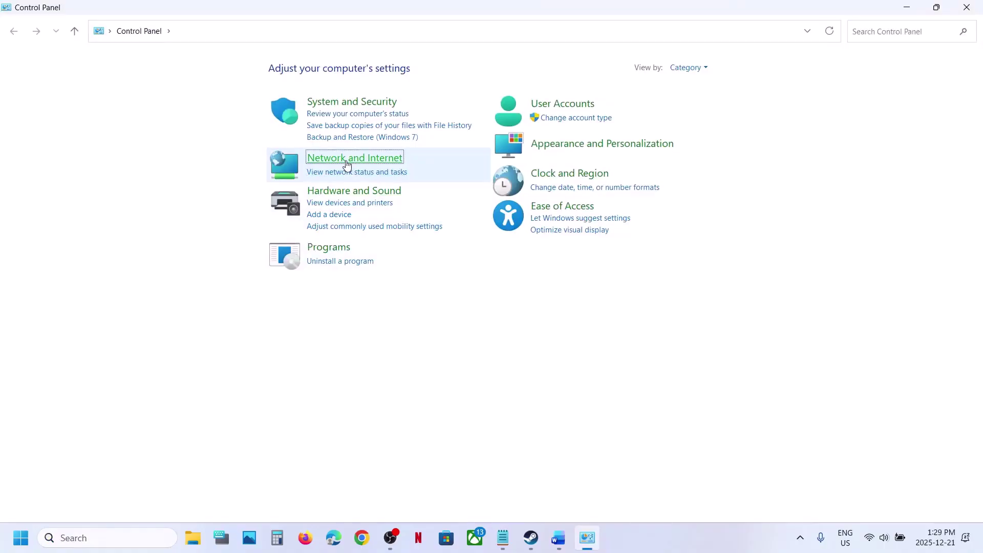
pyautogui.click(344, 161)
pyautogui.click(198, 104)
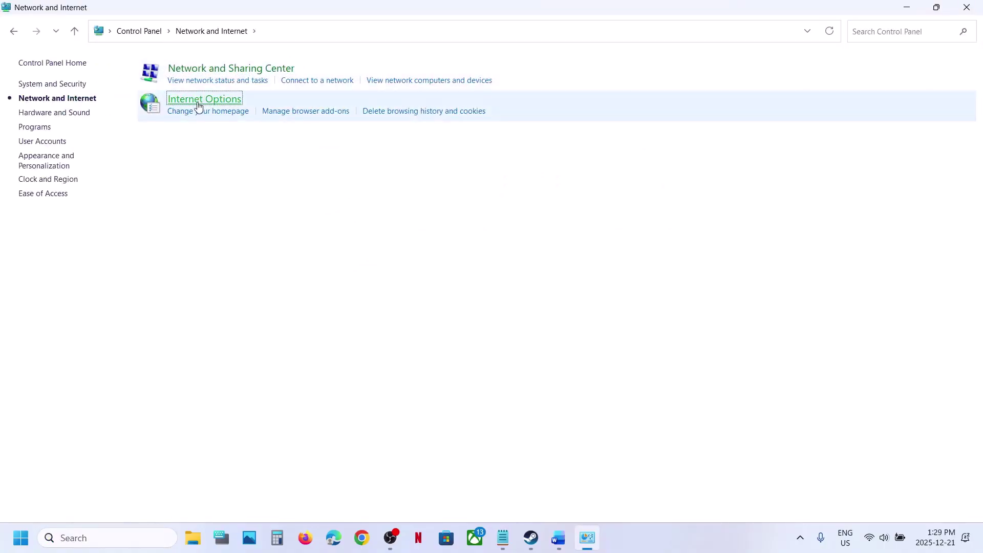
pyautogui.click(312, 91)
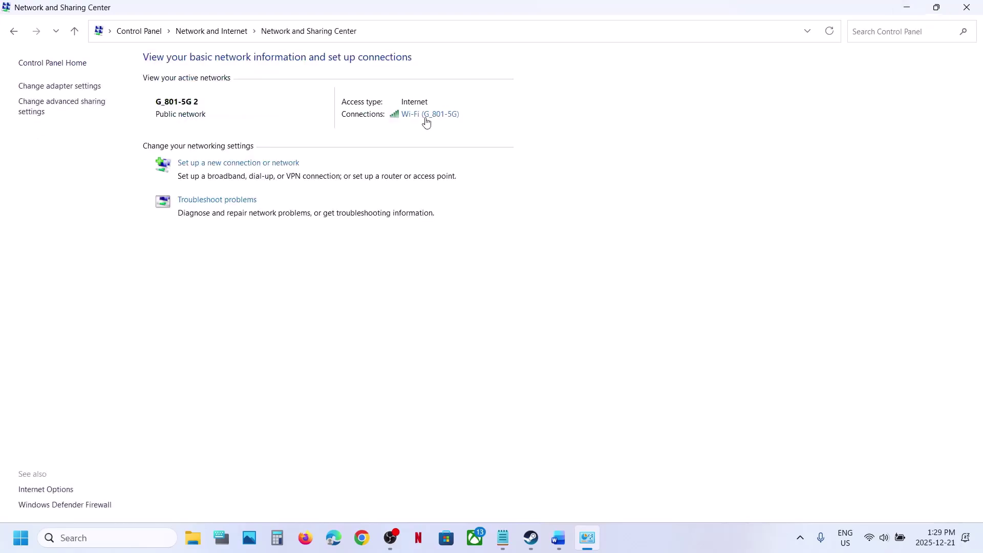
# Step: In the Wi-Fi connection's IPv4 properties, set the preferred DNS server to 8.8.8.8 and alternate to 8.8.4.4, with settings validated upon exit
pyautogui.click(426, 123)
pyautogui.click(907, 7)
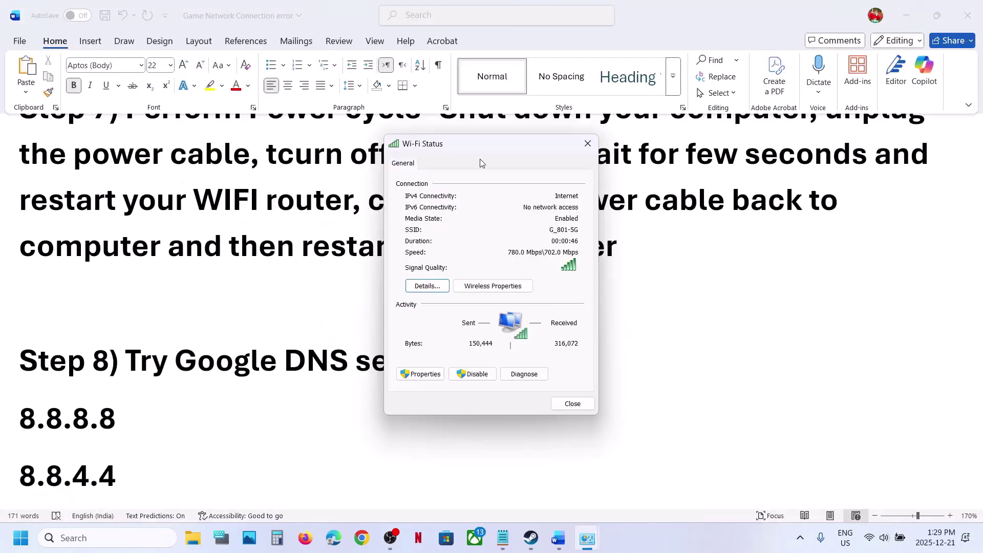
pyautogui.click(423, 374)
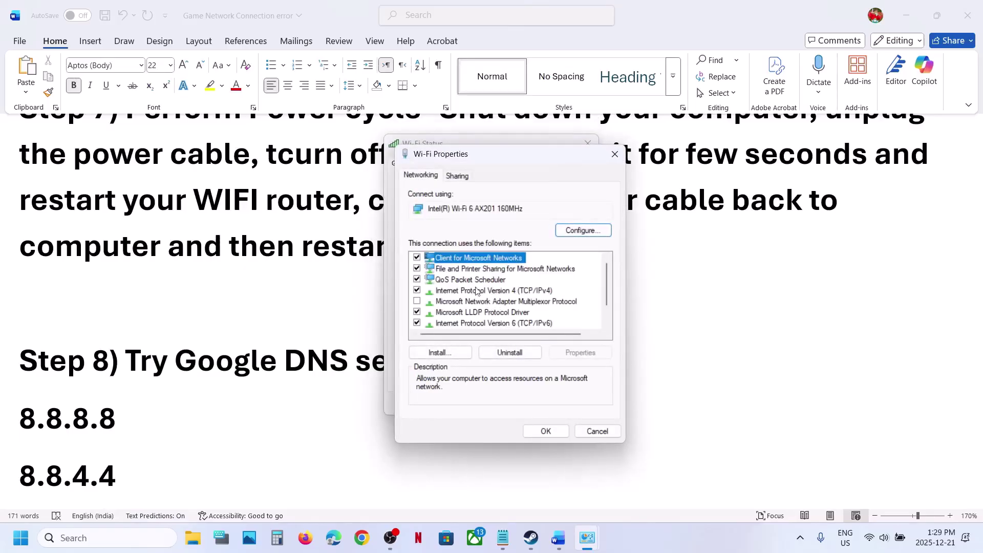
pyautogui.click(463, 290)
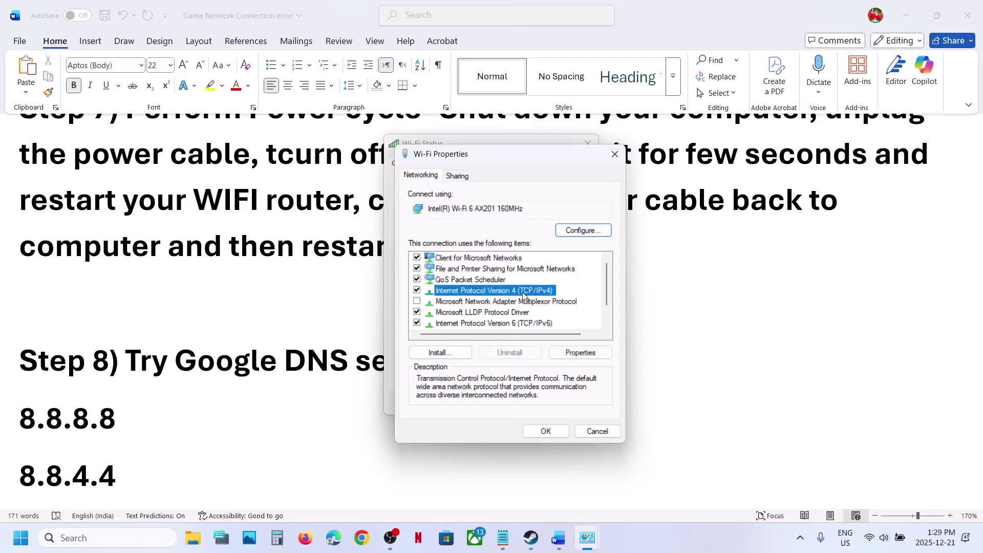
pyautogui.click(581, 353)
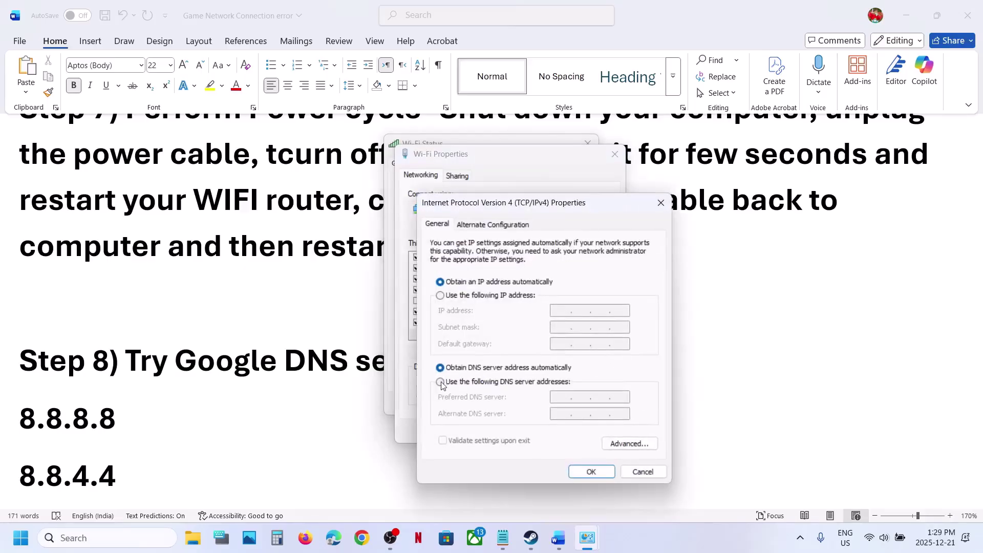
pyautogui.click(440, 383)
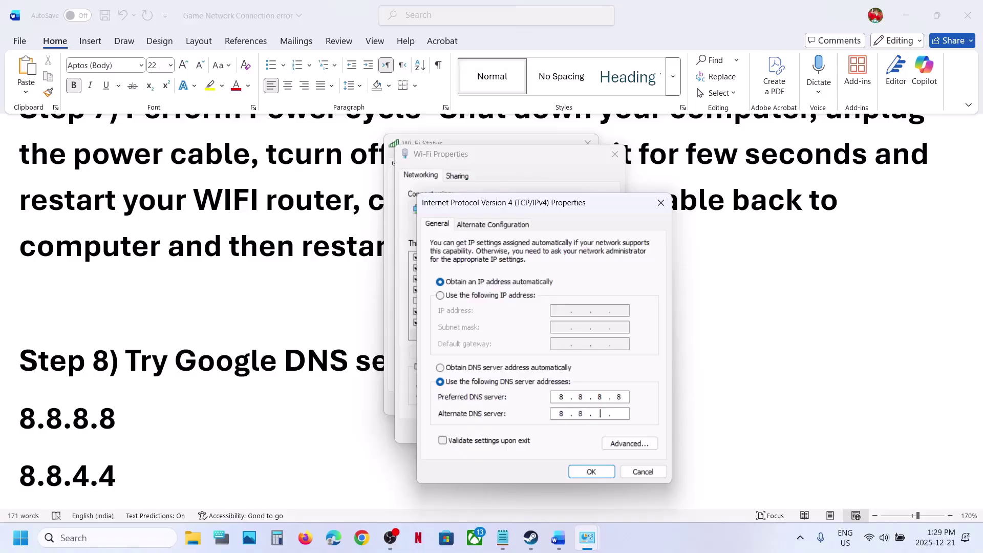
pyautogui.click(457, 443)
pyautogui.click(595, 469)
pyautogui.click(546, 432)
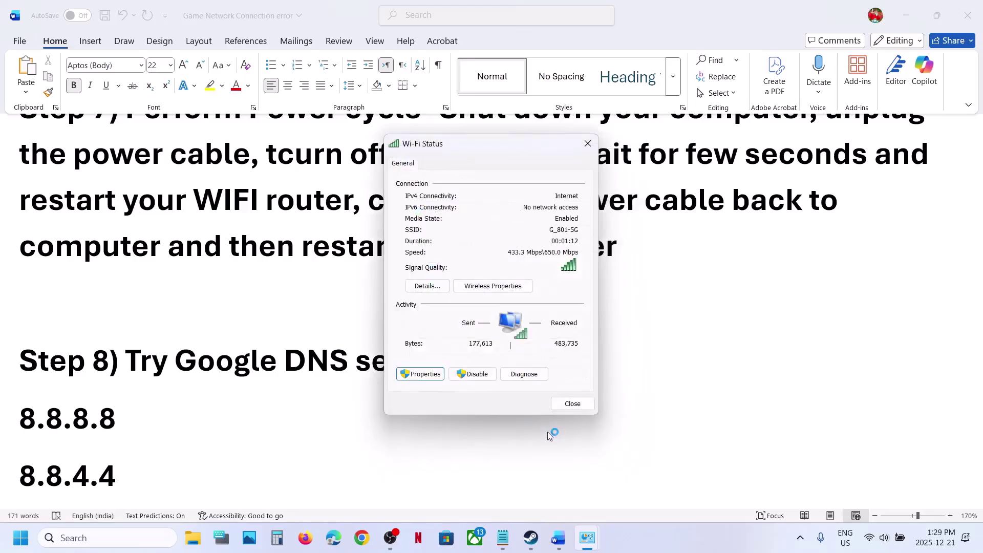
# Step: Switch to Steam to look at the Avatar: Frontiers of Pandora page, return to the Wi-Fi status and dismiss the network troubleshooter
pyautogui.click(527, 535)
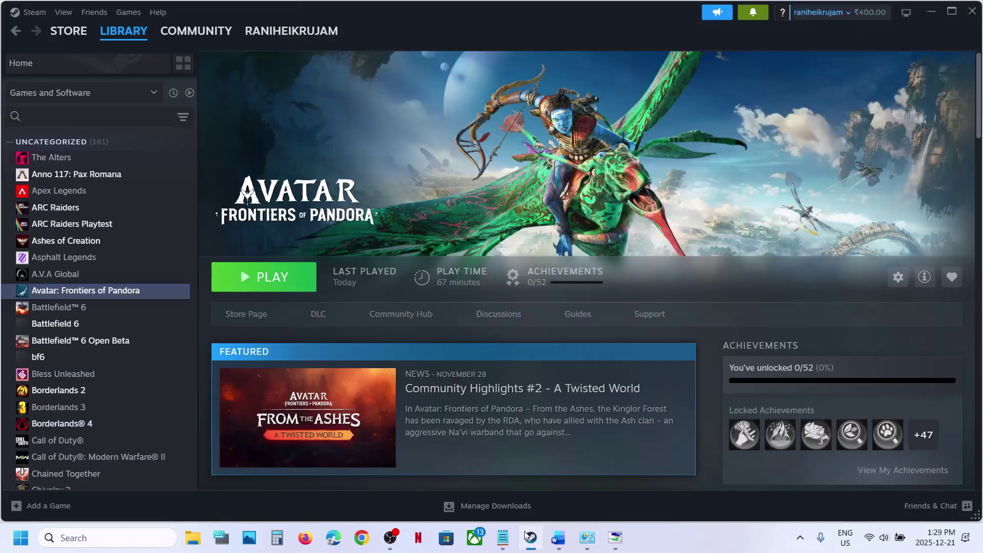
pyautogui.click(527, 535)
pyautogui.click(644, 388)
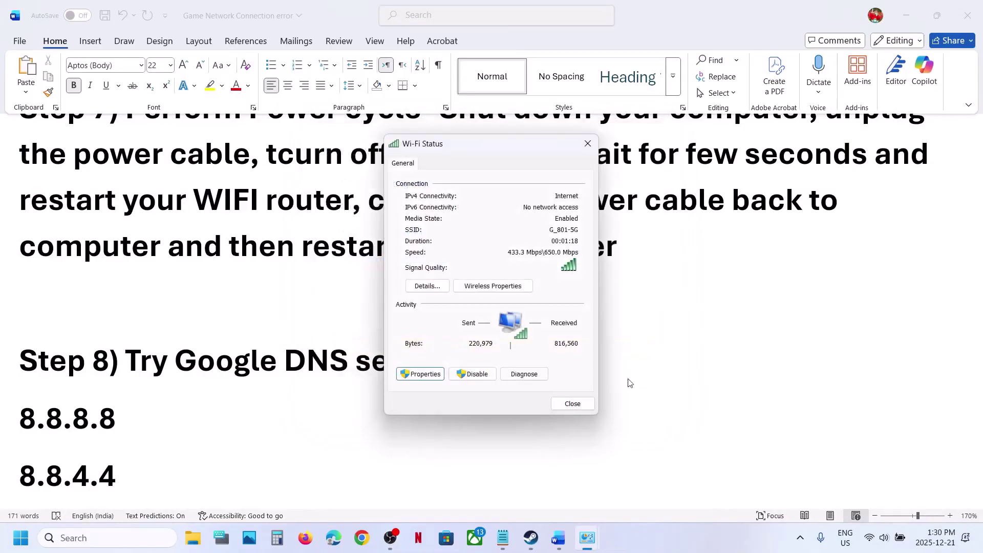
# Step: Change the Wi-Fi connection's IPv4 DNS servers to 1.1.1.1 preferred and 1.0.0.1 alternate, with settings validated upon exit
pyautogui.click(422, 378)
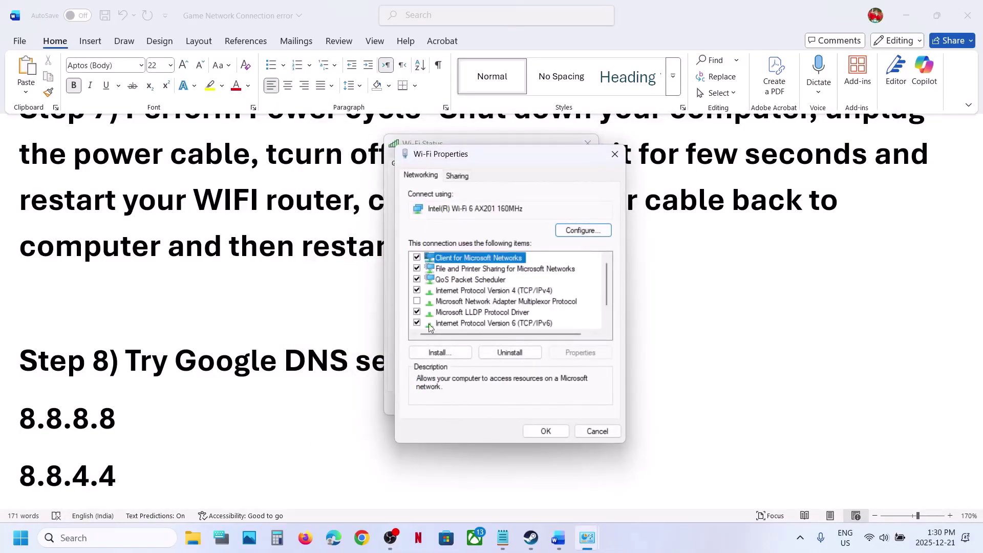
pyautogui.click(490, 292)
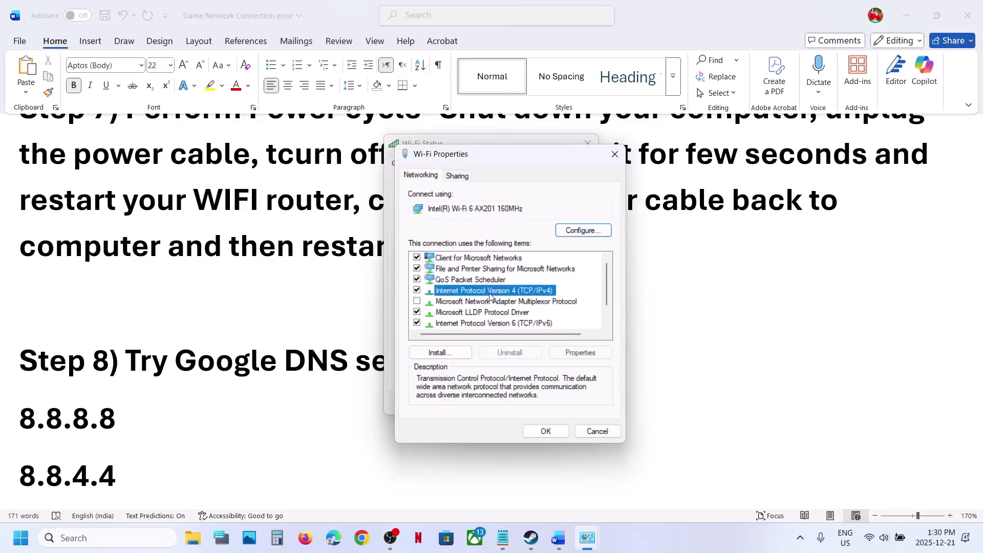
pyautogui.click(575, 349)
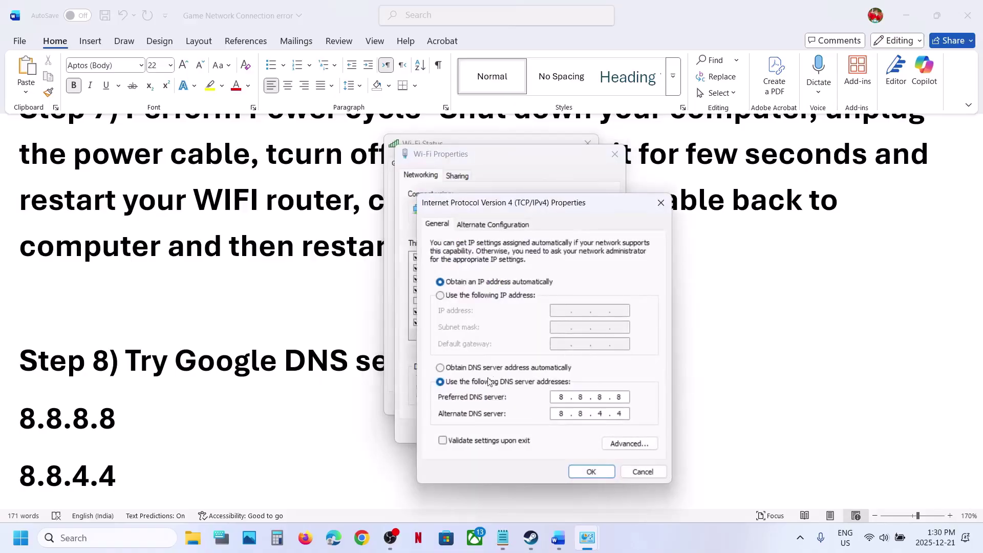
pyautogui.click(441, 368)
pyautogui.click(443, 382)
pyautogui.scroll(-4, 214, 391)
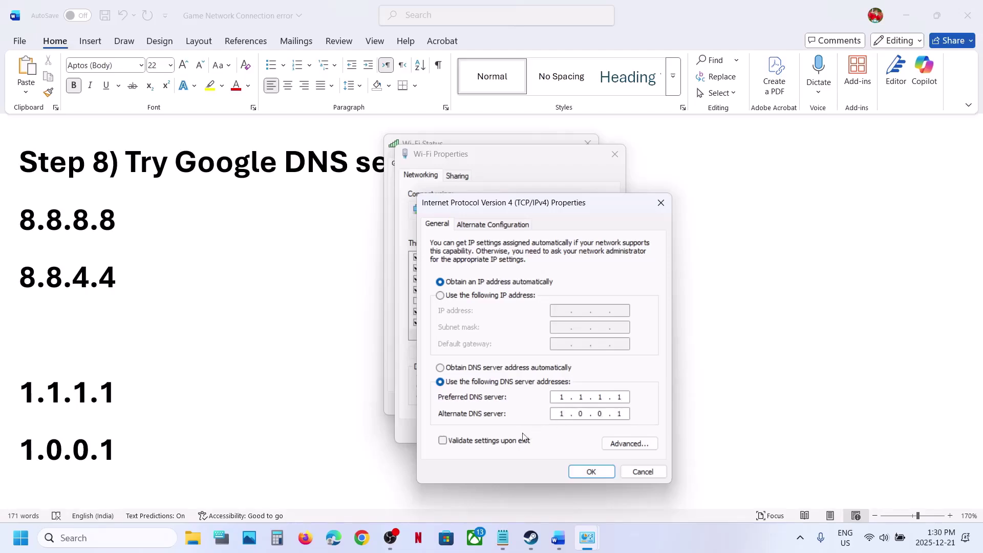
pyautogui.click(503, 444)
pyautogui.click(593, 470)
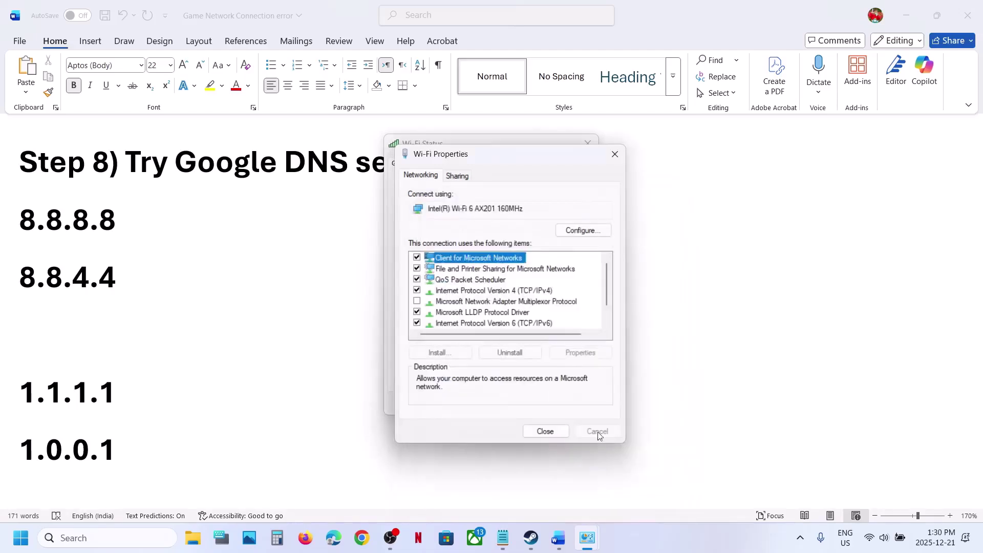
pyautogui.click(556, 432)
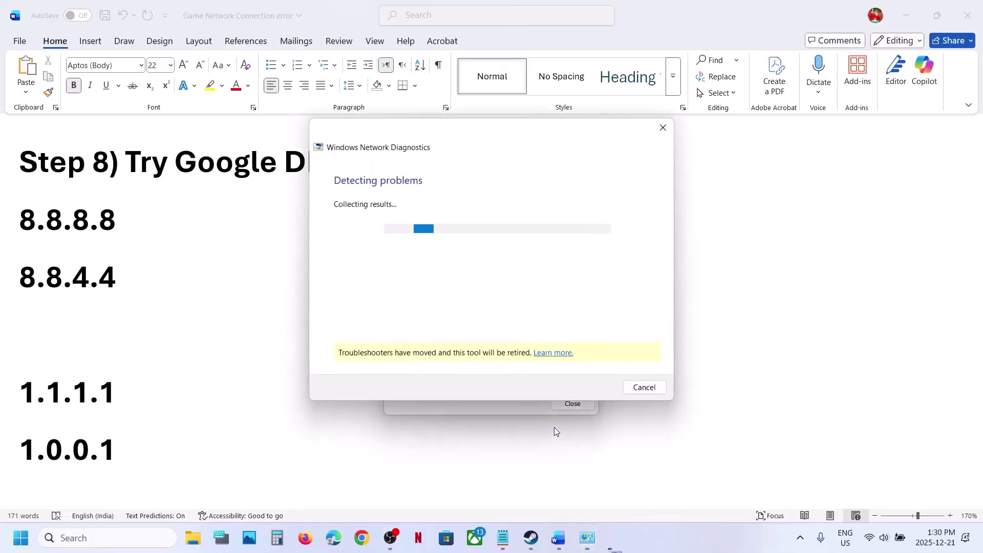
# Step: View the game's page in Steam again, go back and close the Windows Network Diagnostics window
pyautogui.click(531, 544)
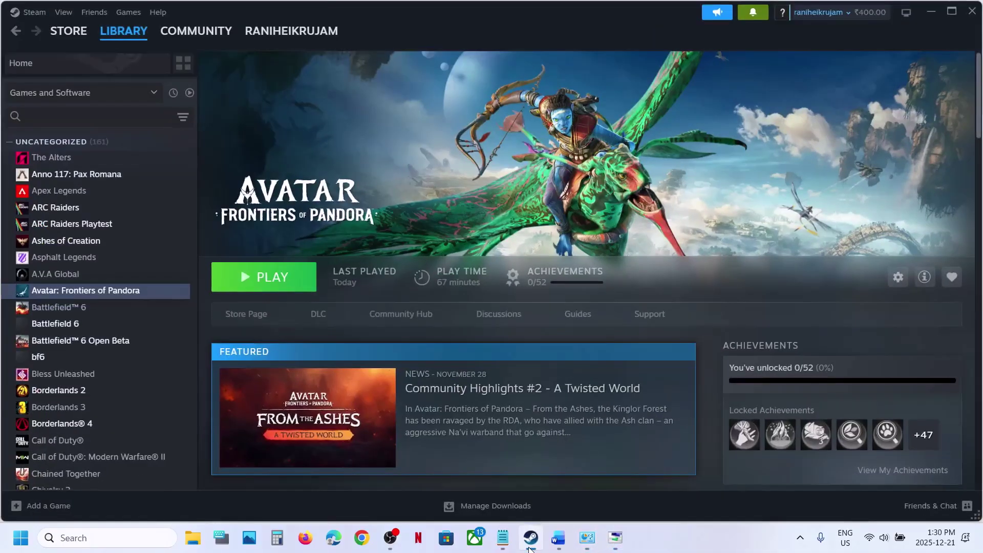
pyautogui.click(531, 544)
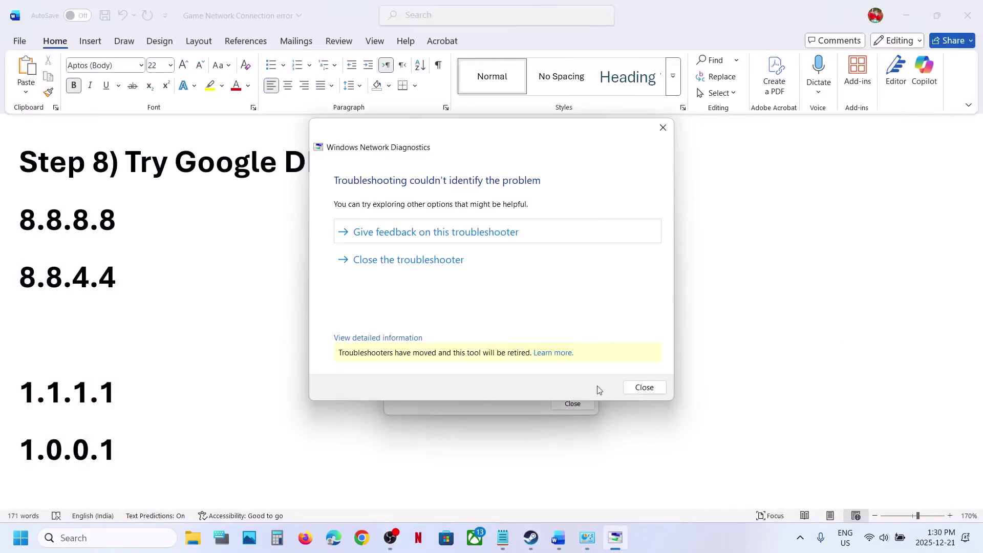
pyautogui.click(643, 386)
# Step: Disable Internet Protocol Version 6 (TCP/IPv6) in the Wi-Fi connection's properties and apply the change
pyautogui.click(422, 374)
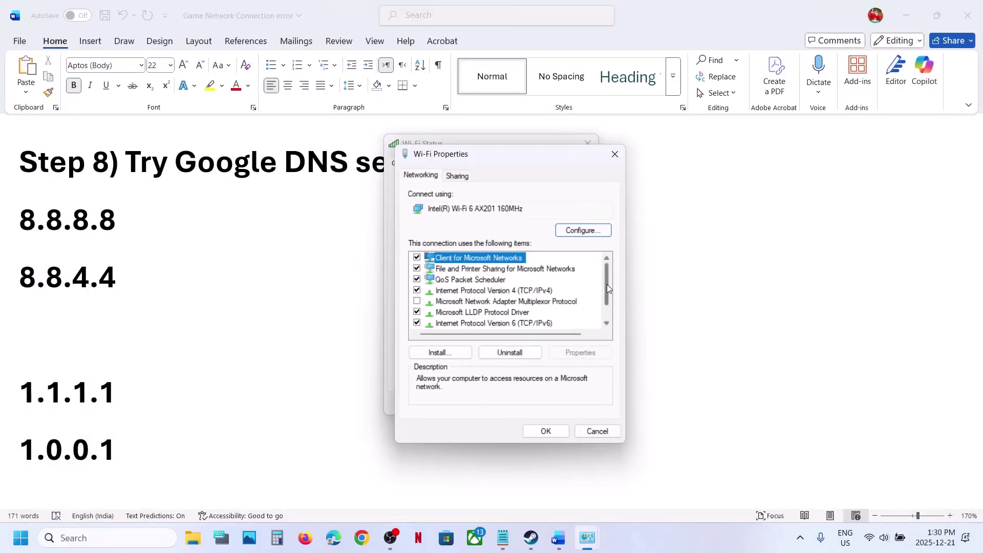
pyautogui.moveTo(605, 288); pyautogui.dragTo(608, 293)
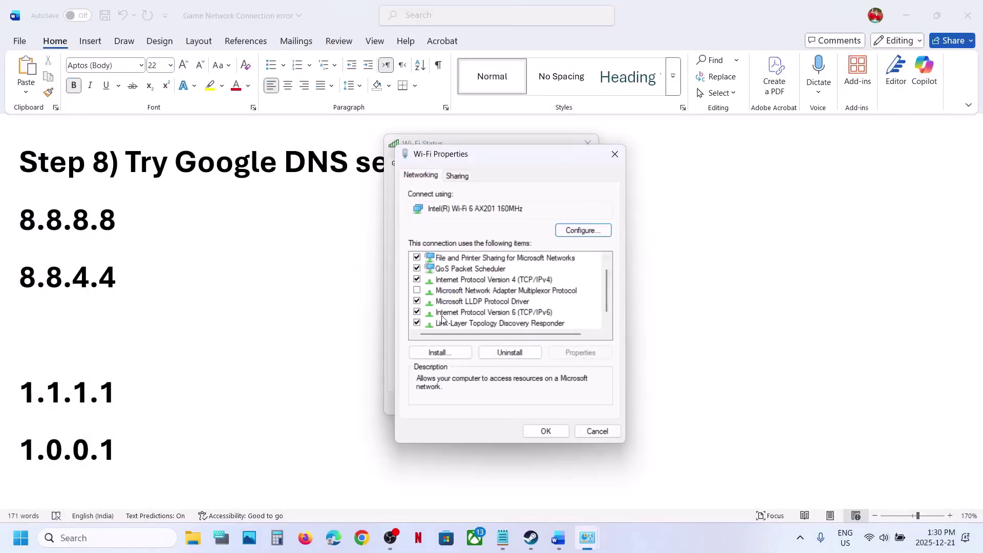
pyautogui.click(470, 316)
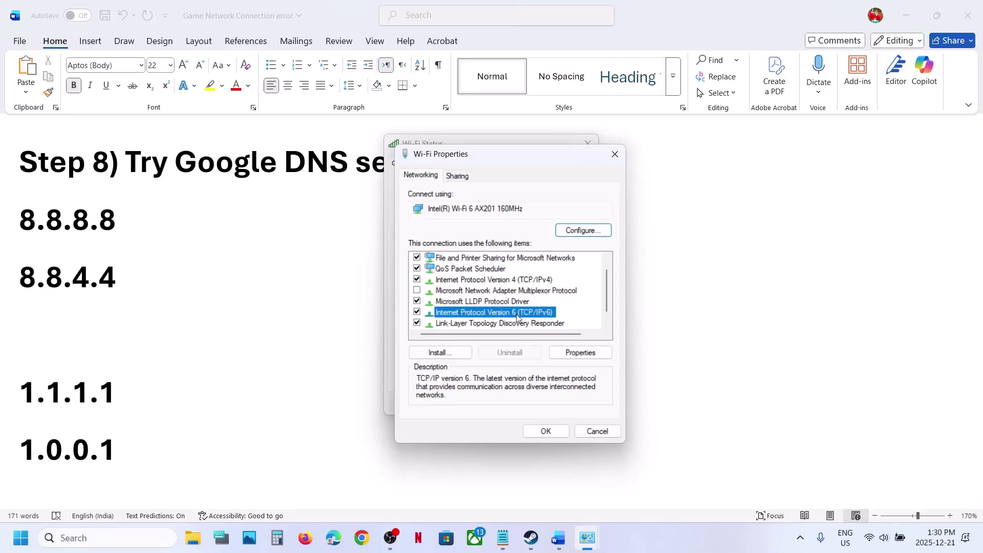
pyautogui.click(417, 312)
pyautogui.click(546, 432)
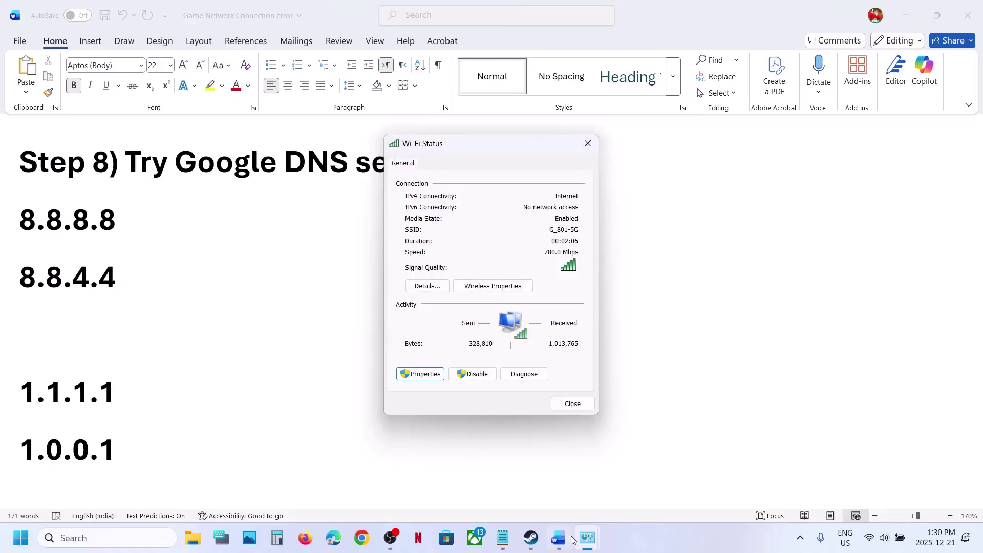
# Step: Glance at the game's page in Steam, return and re-enable Internet Protocol Version 6 (TCP/IPv6) for the Wi-Fi connection
pyautogui.click(537, 542)
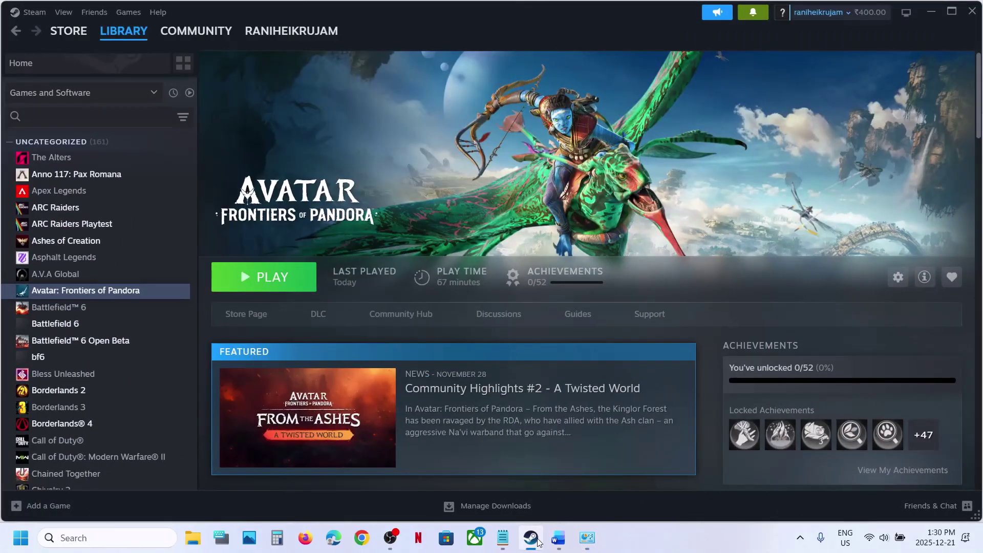
pyautogui.click(538, 543)
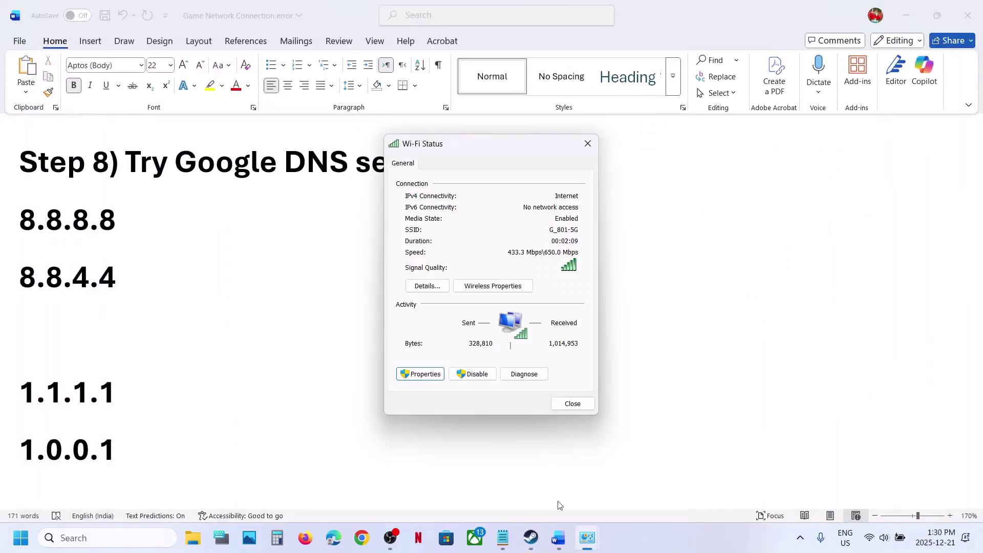
pyautogui.click(423, 376)
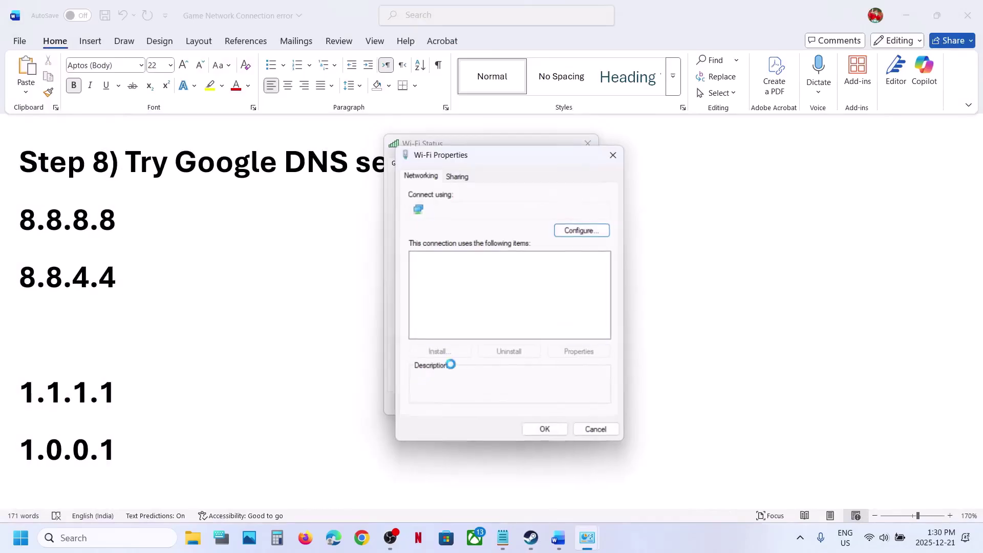
pyautogui.click(417, 323)
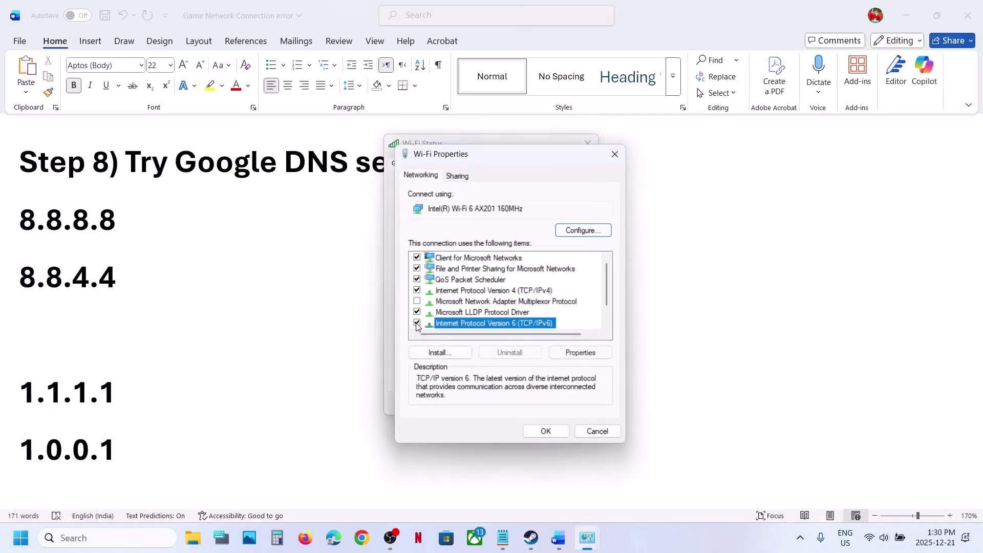
pyautogui.click(546, 430)
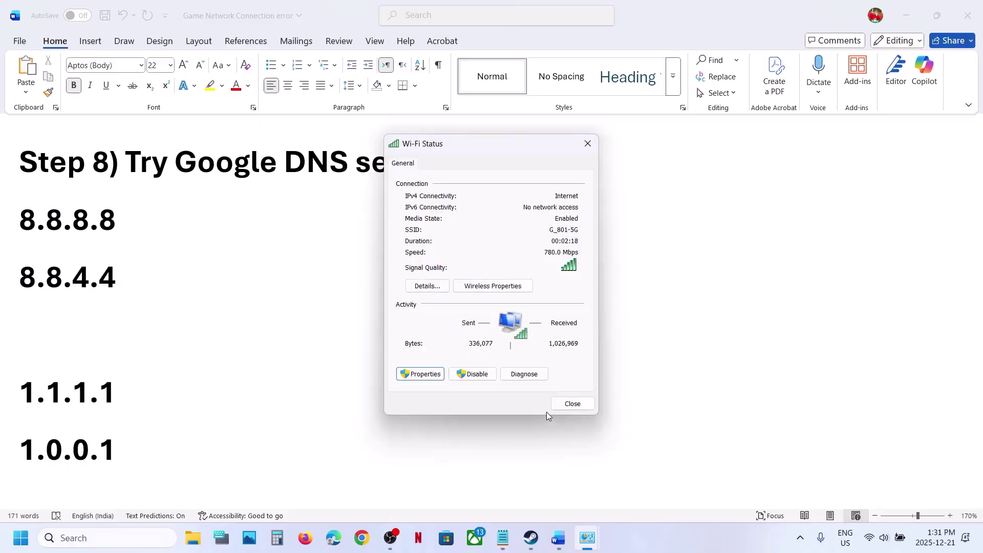
# Step: Restore the Wi-Fi connection's IPv4 settings to obtain the DNS server address automatically, and close the Wi-Fi windows
pyautogui.click(419, 376)
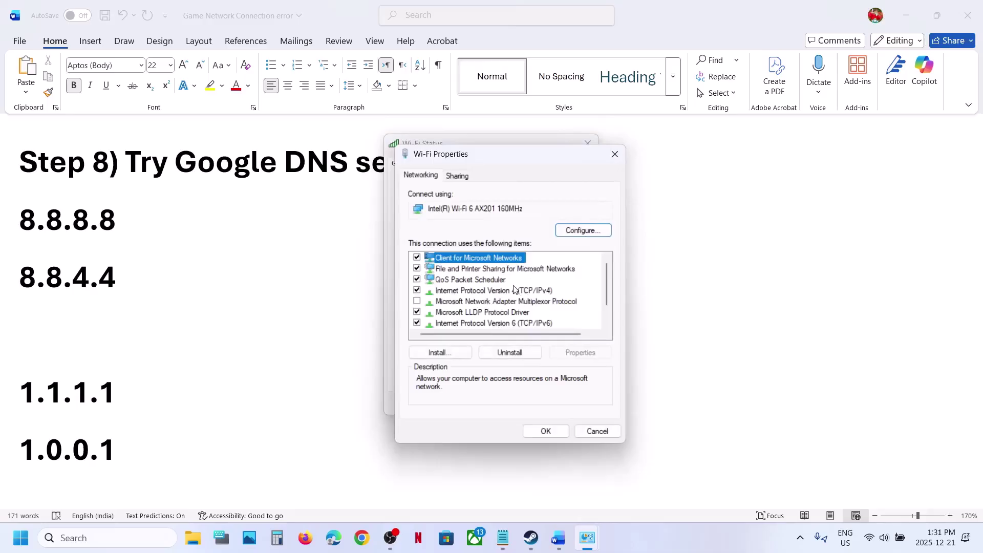
pyautogui.click(477, 291)
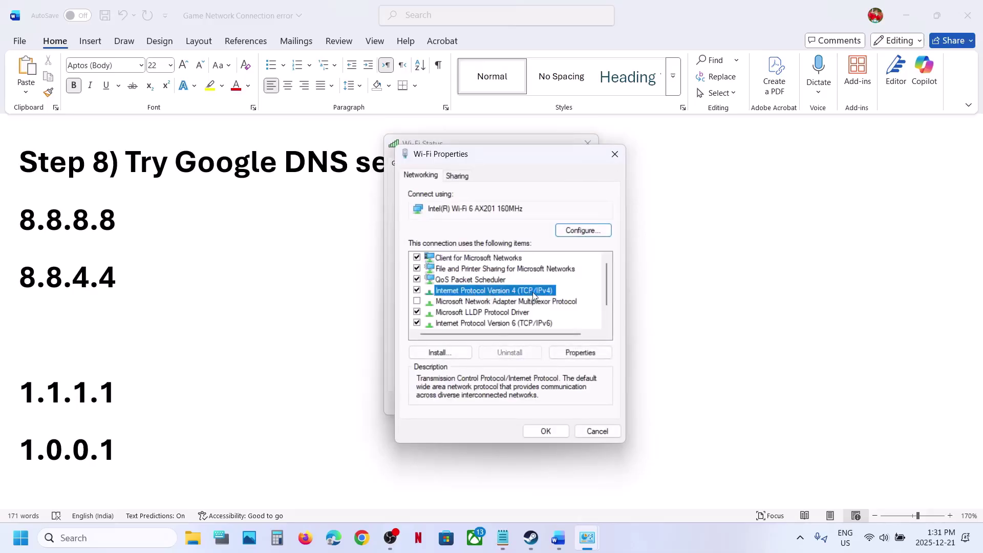
pyautogui.click(580, 352)
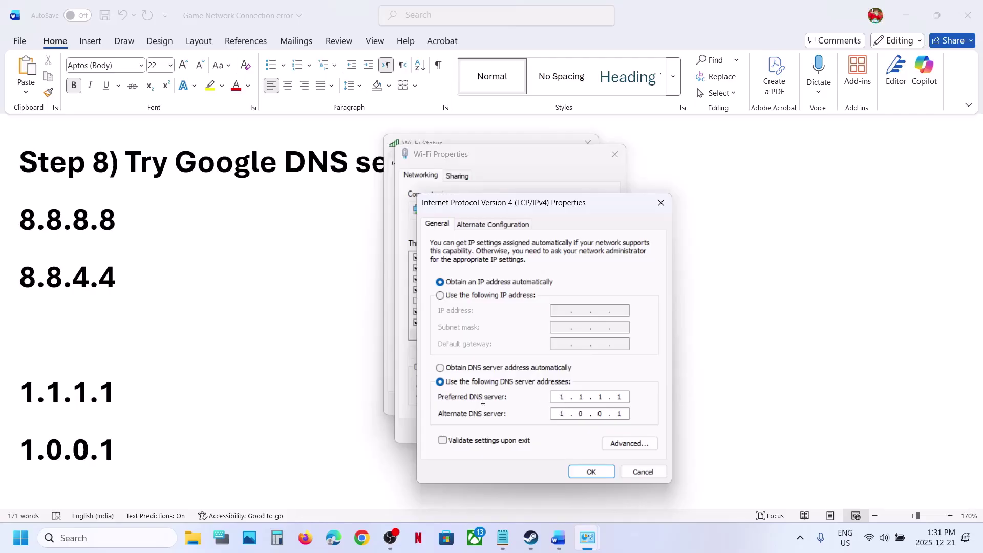
pyautogui.click(440, 368)
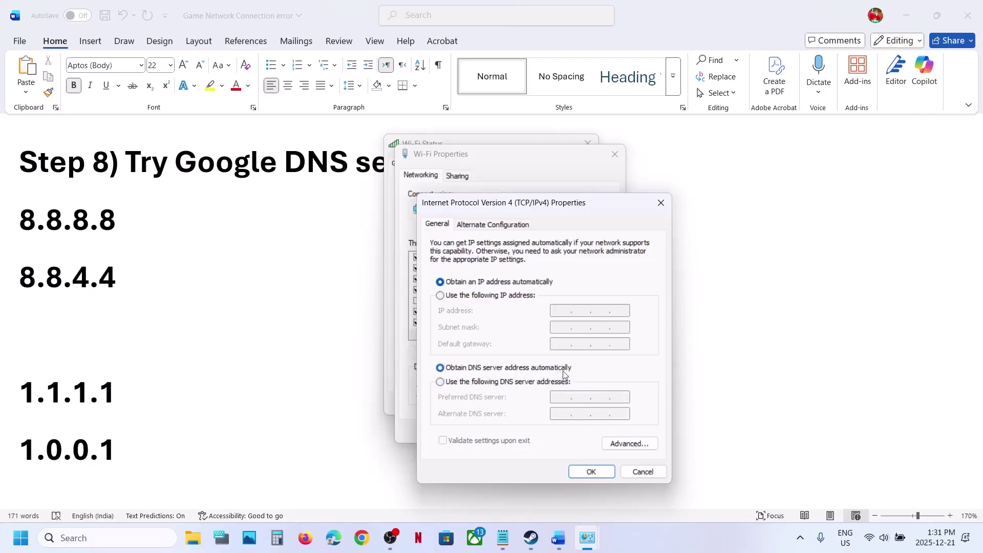
pyautogui.click(593, 472)
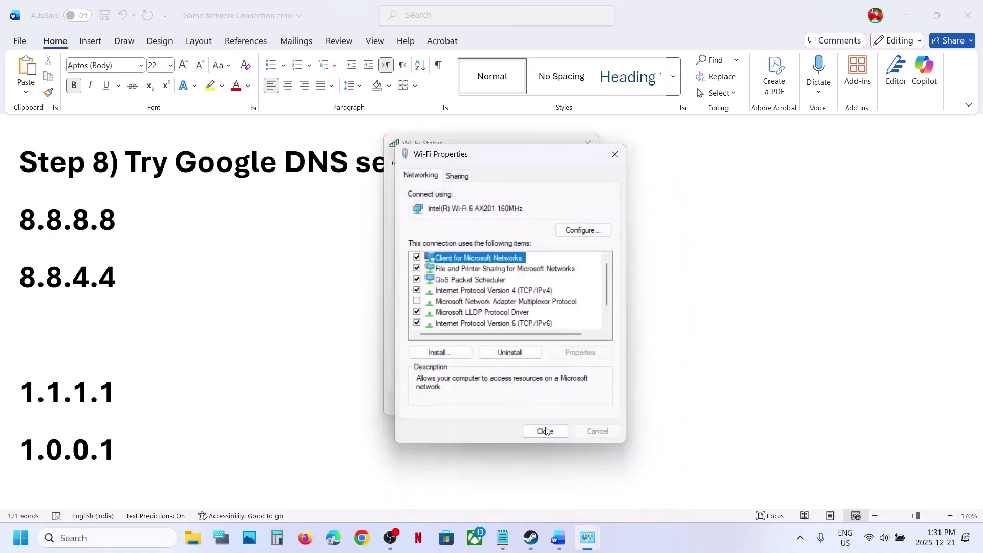
pyautogui.click(546, 432)
pyautogui.click(569, 404)
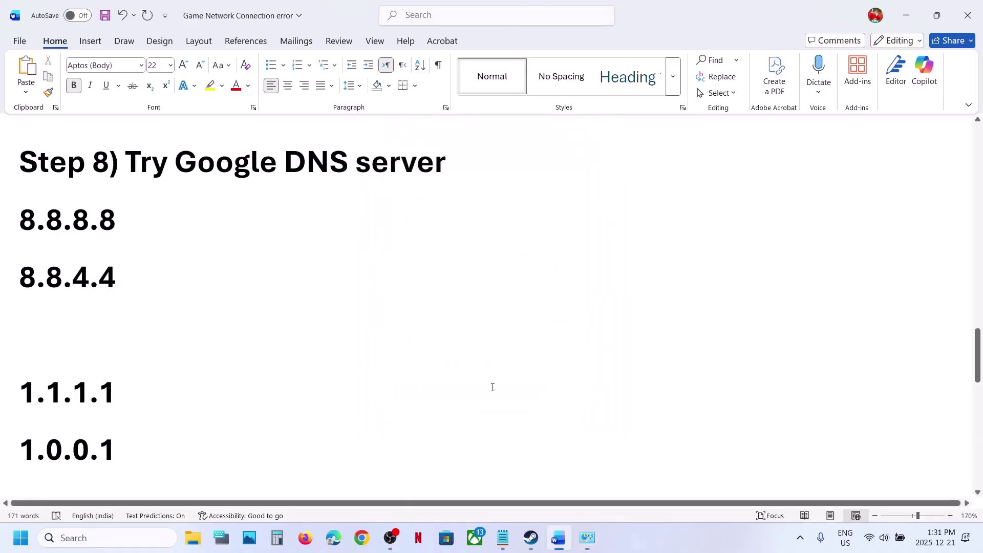
# Step: Go on to Steps 9 and 10 in the Word document and highlight the instruction about running the game as an administrator
pyautogui.scroll(-5, 334, 391)
pyautogui.scroll(-2, 334, 390)
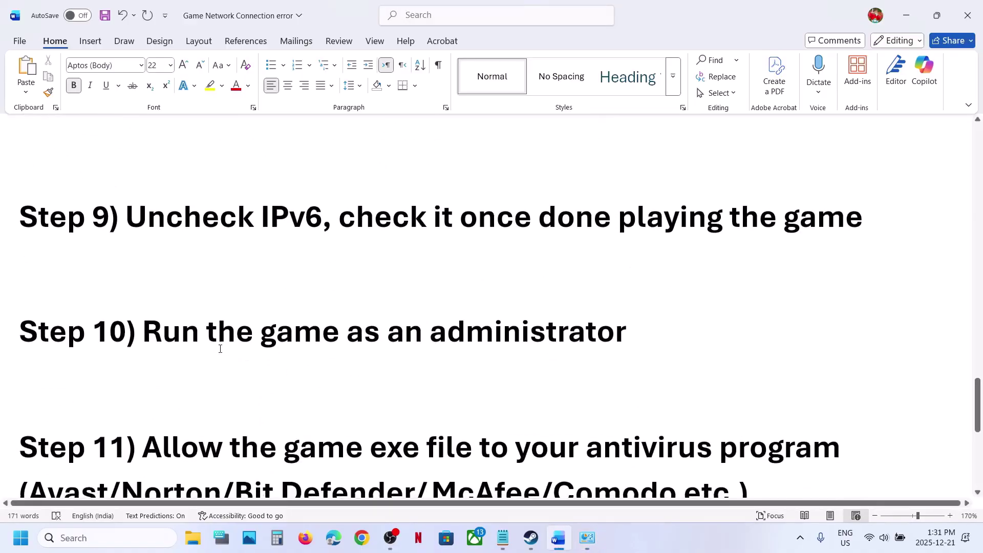
pyautogui.moveTo(207, 332); pyautogui.dragTo(627, 334)
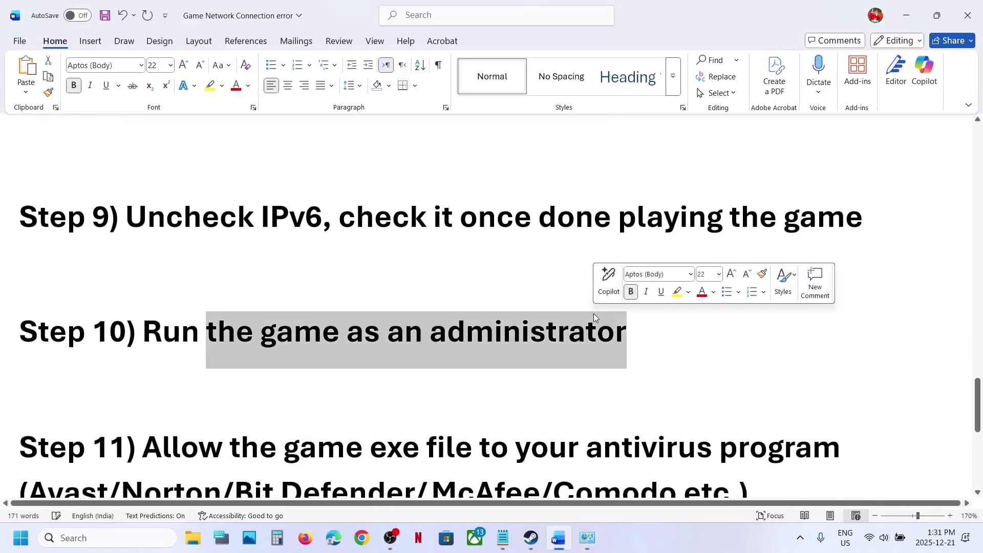
# Step: Open the local installation folder of Avatar: Frontiers of Pandora from the Steam library
pyautogui.click(531, 538)
pyautogui.rightClick(106, 290)
pyautogui.moveTo(138, 363)
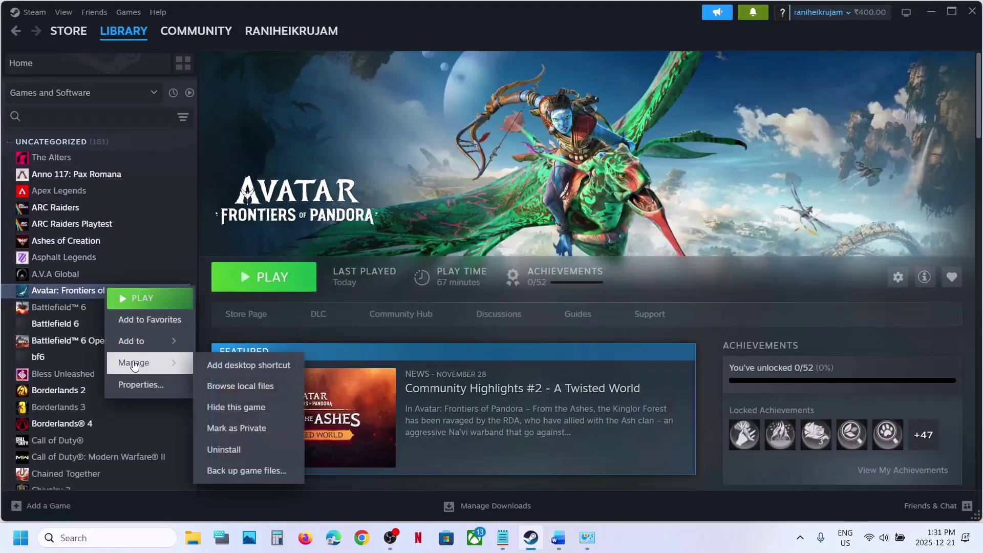
pyautogui.click(256, 393)
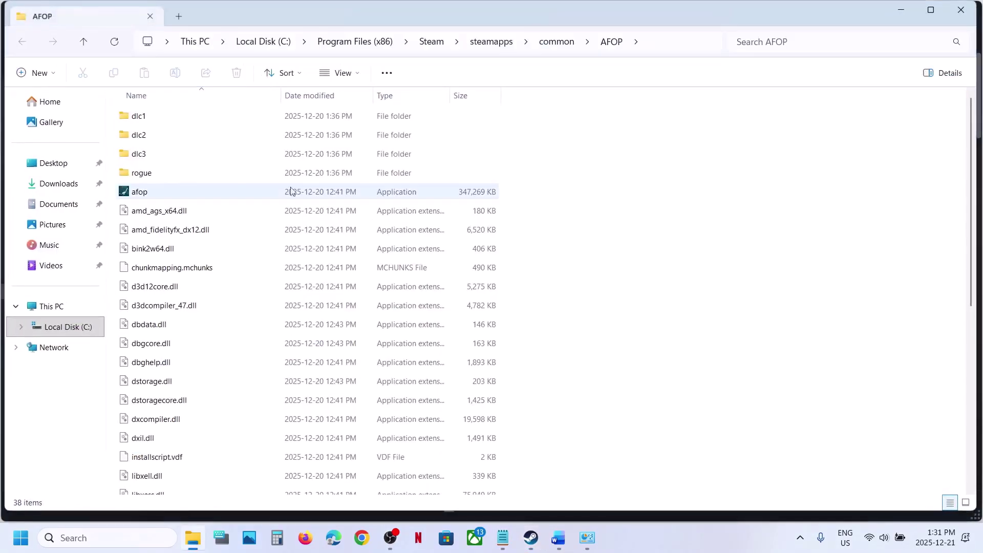
# Step: Set the afop application to always run as an administrator in its compatibility properties, apply the change and close the properties
pyautogui.click(168, 192)
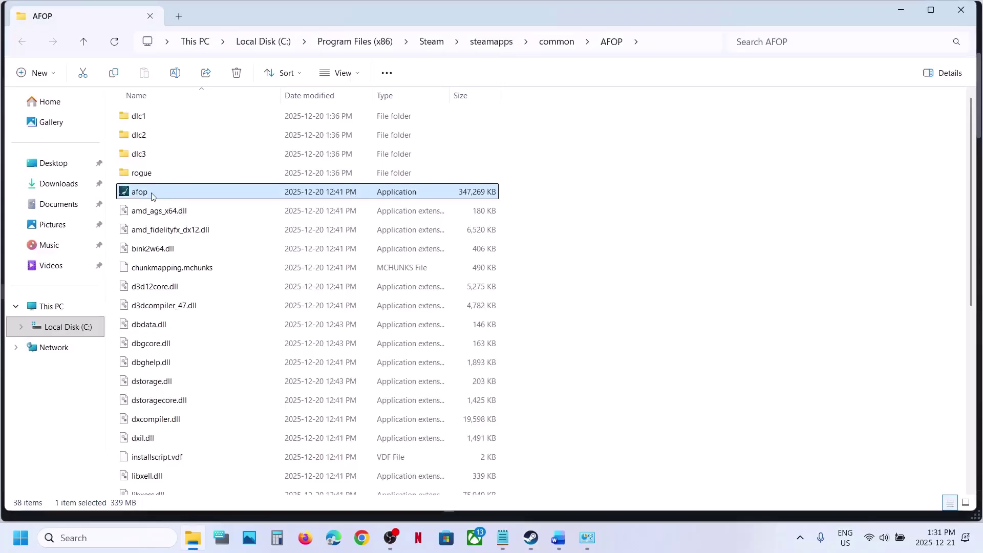
pyautogui.rightClick(153, 197)
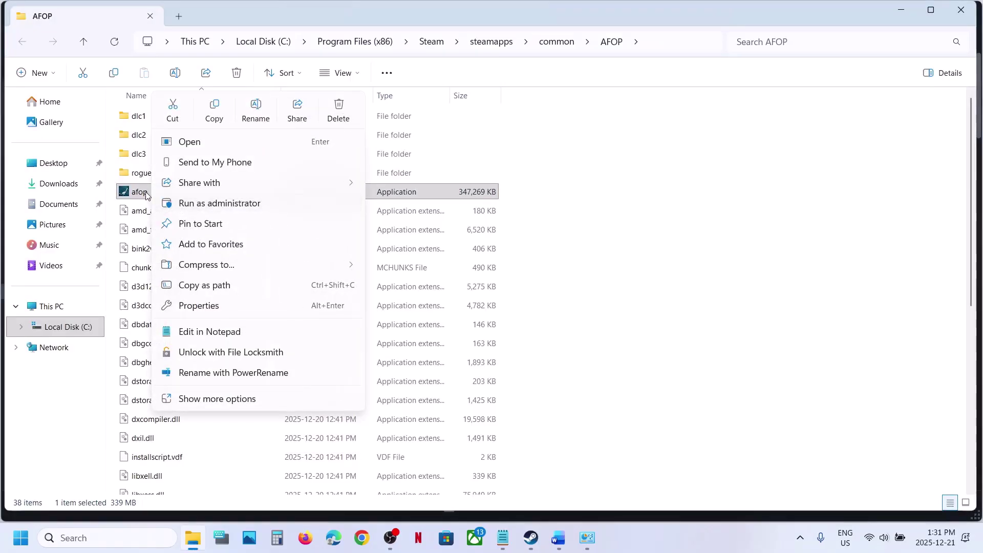
pyautogui.rightClick(146, 195)
pyautogui.rightClick(147, 194)
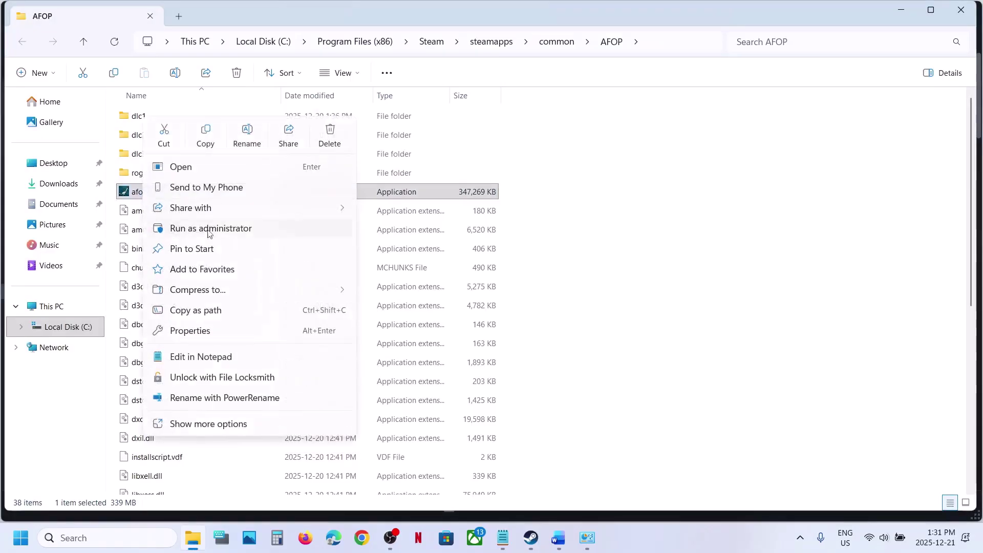
pyautogui.click(184, 330)
pyautogui.click(258, 205)
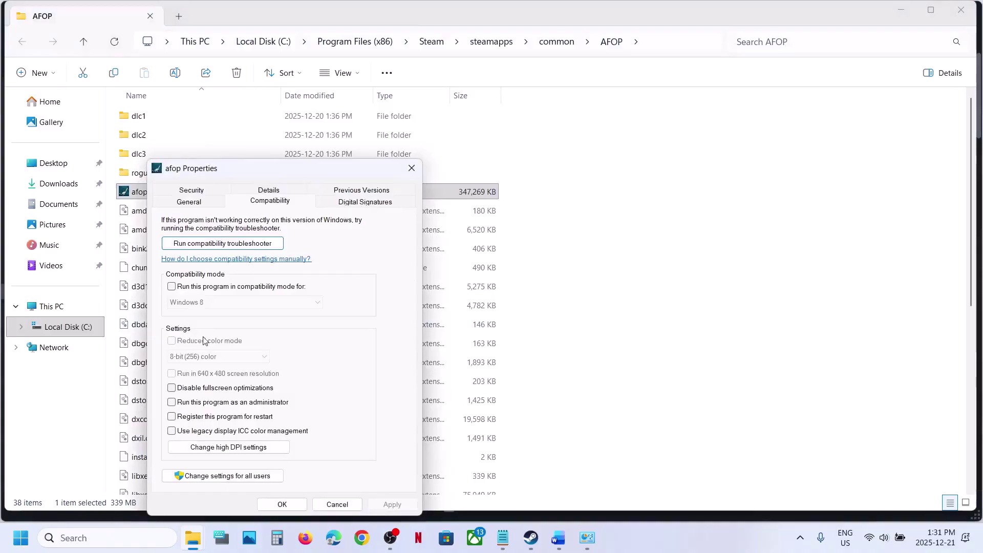
pyautogui.click(171, 403)
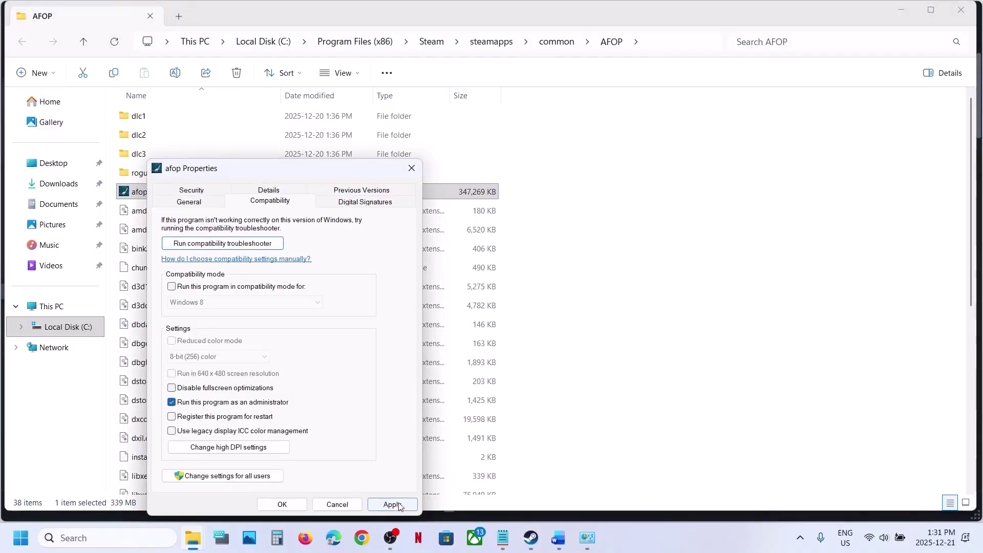
pyautogui.click(369, 505)
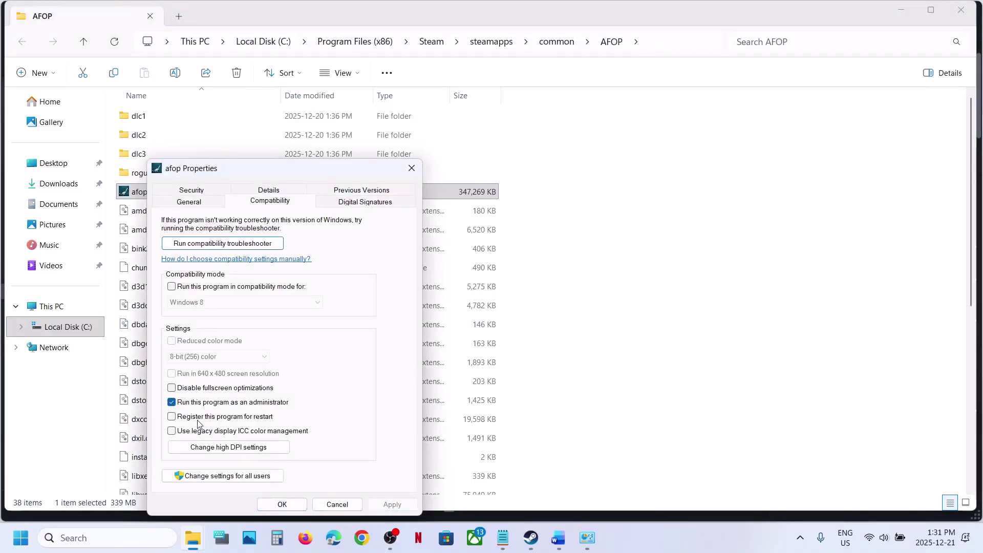
pyautogui.click(282, 505)
# Step: Highlight Step 11's antivirus instruction in the Word document and open Virus & threat protection from the Windows privacy and security settings
pyautogui.click(558, 538)
pyautogui.scroll(-3, 204, 308)
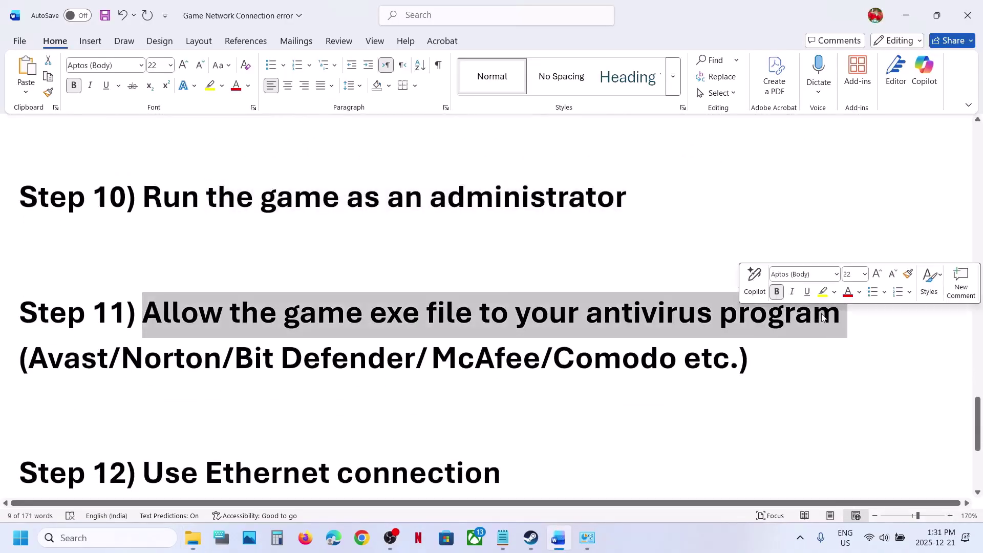
pyautogui.press('super+i')
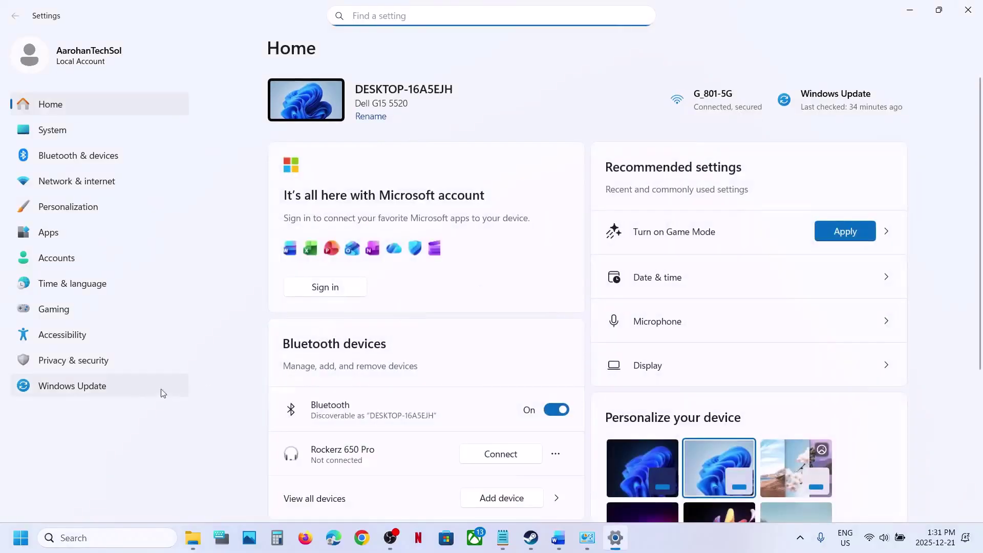
pyautogui.click(100, 360)
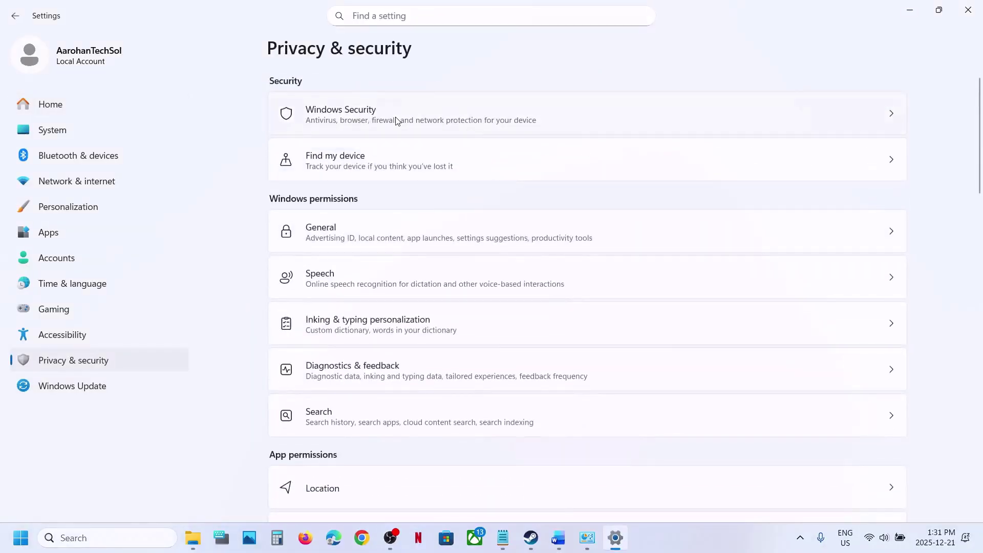
pyautogui.click(481, 113)
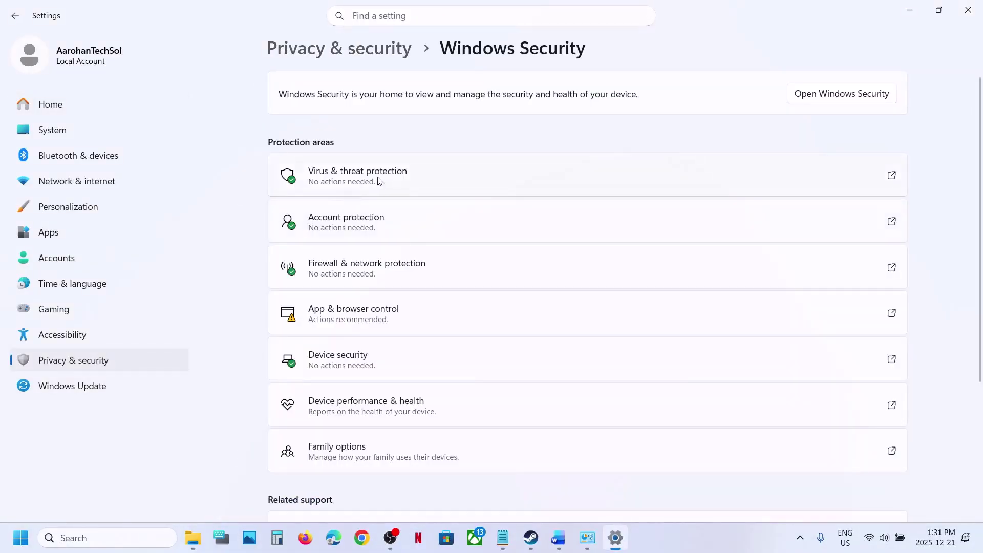
pyautogui.click(364, 182)
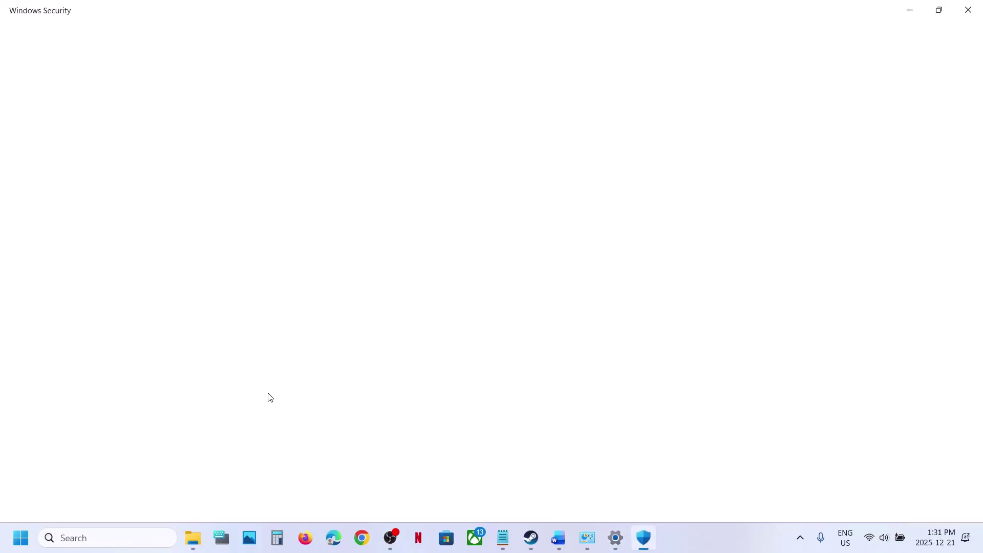
# Step: Open the list of apps allowed through Controlled folder access in the ransomware protection settings
pyautogui.scroll(-1, 318, 466)
pyautogui.click(301, 480)
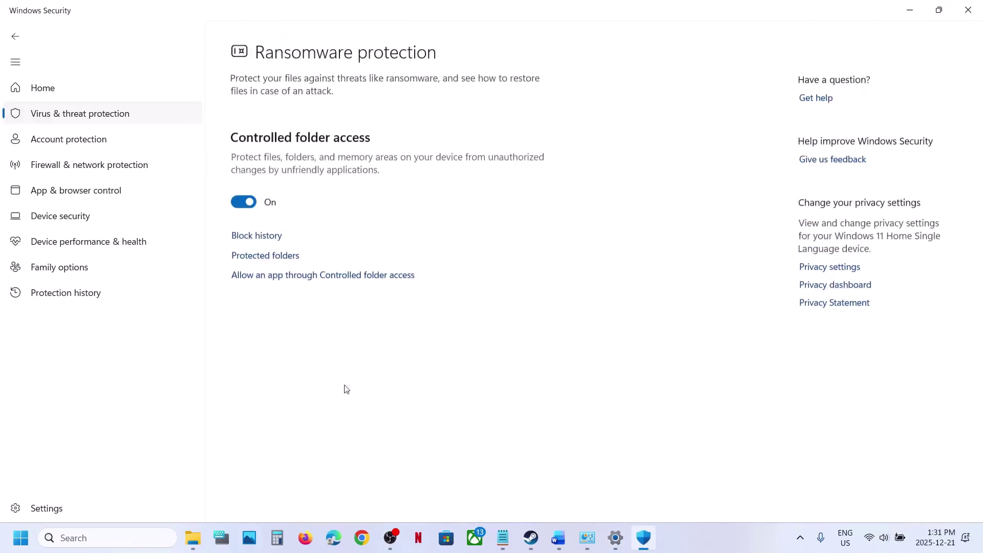
pyautogui.click(305, 270)
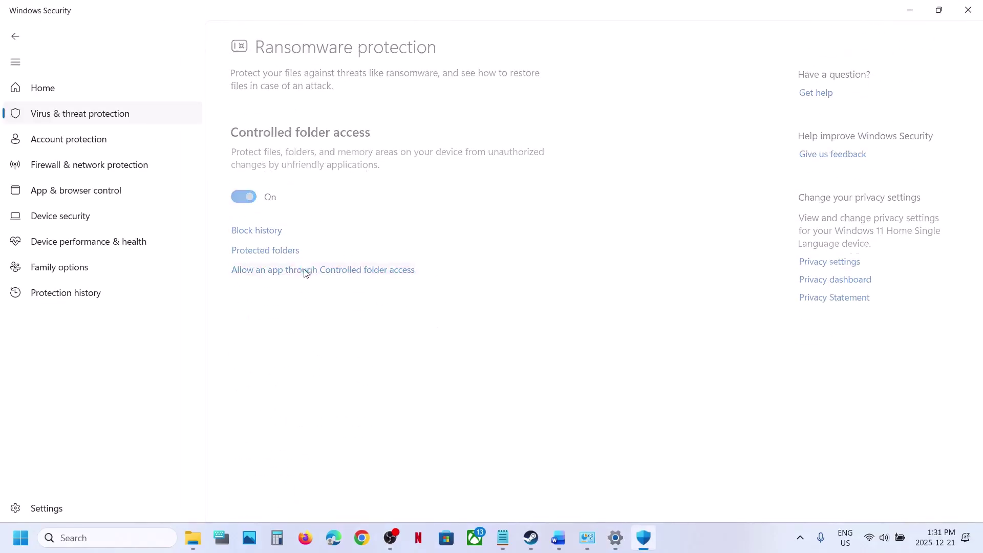
pyautogui.click(424, 370)
pyautogui.scroll(-2, 354, 172)
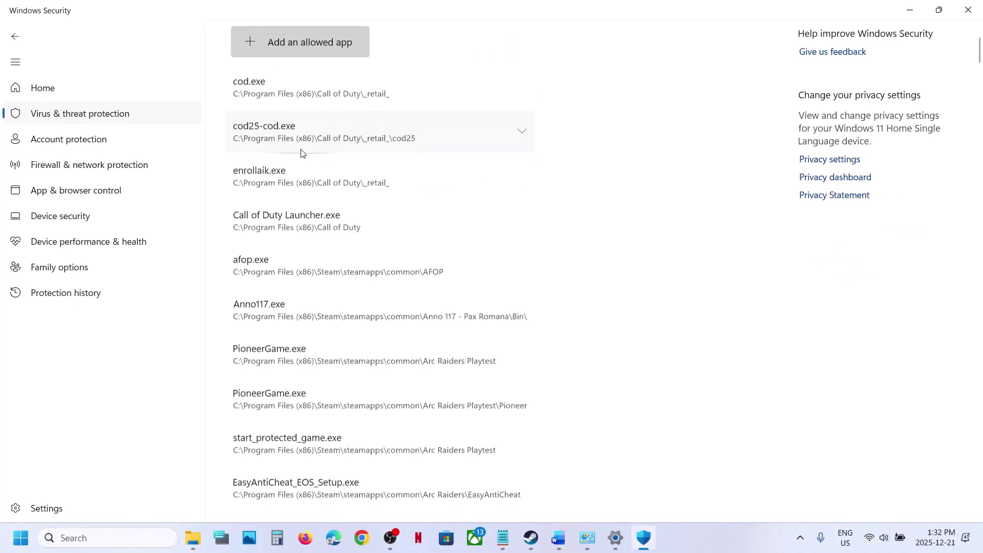
# Step: Start adding an allowed app by browsing all apps, and go to the C:\Program Files (x86)\Steam folder
pyautogui.click(328, 42)
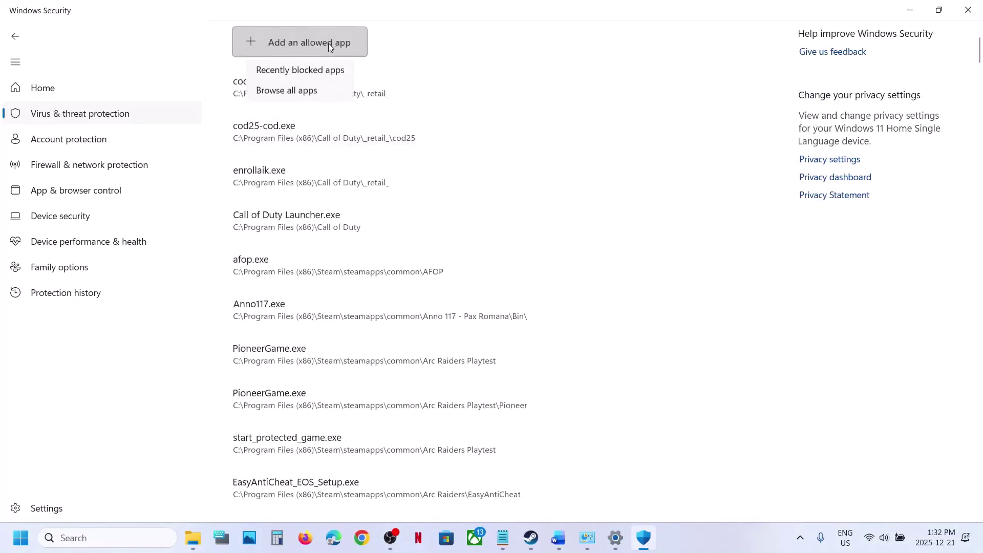
pyautogui.click(319, 94)
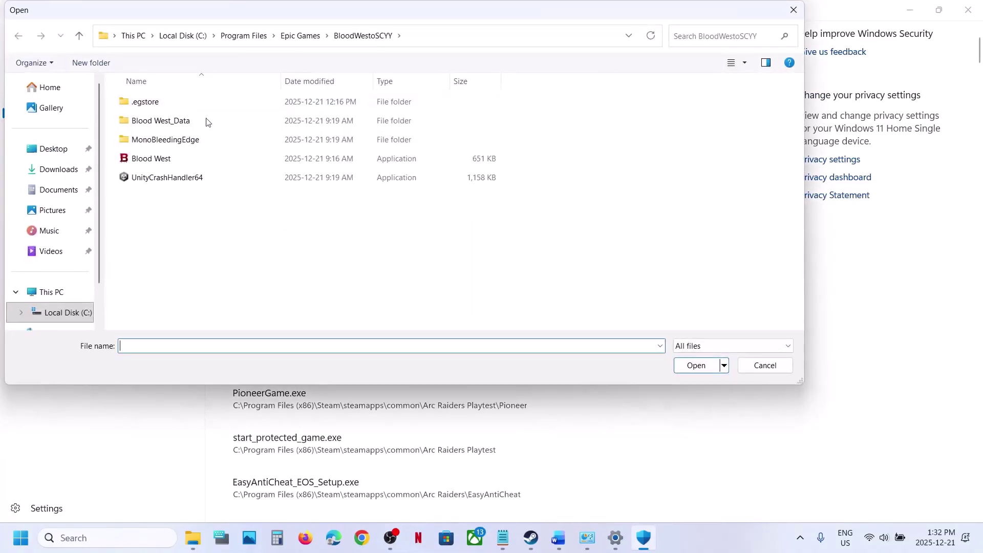
pyautogui.click(52, 292)
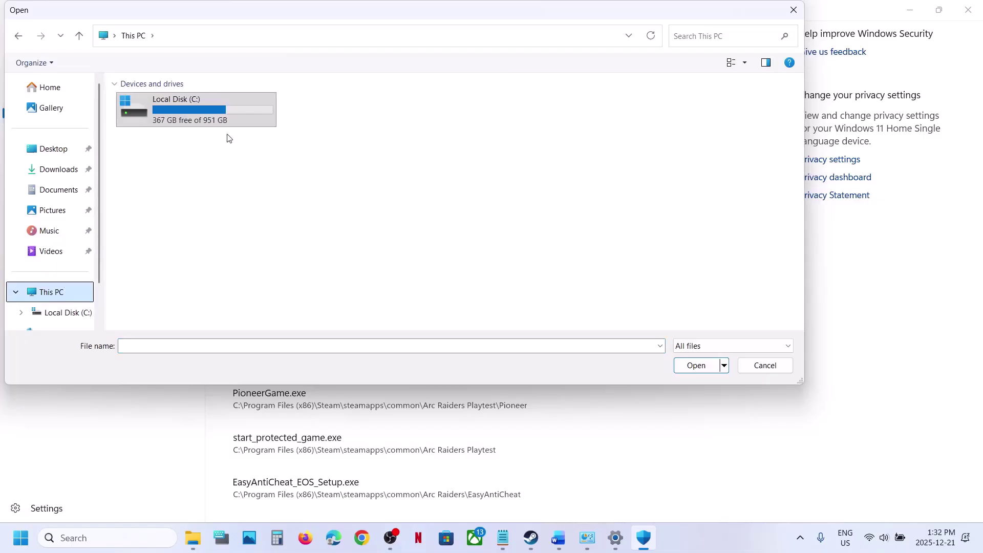
pyautogui.doubleClick(220, 111)
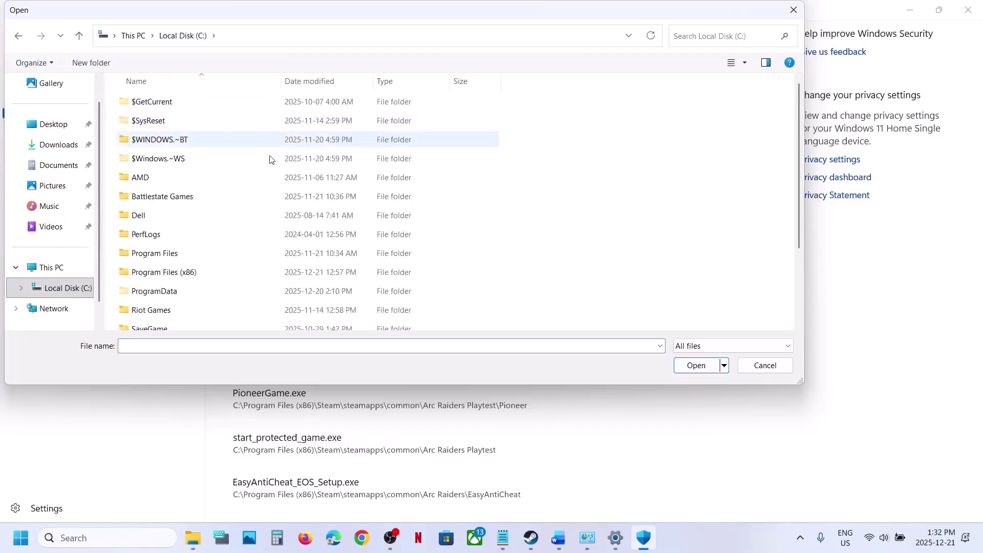
pyautogui.doubleClick(183, 275)
pyautogui.click(184, 277)
pyautogui.press('s')
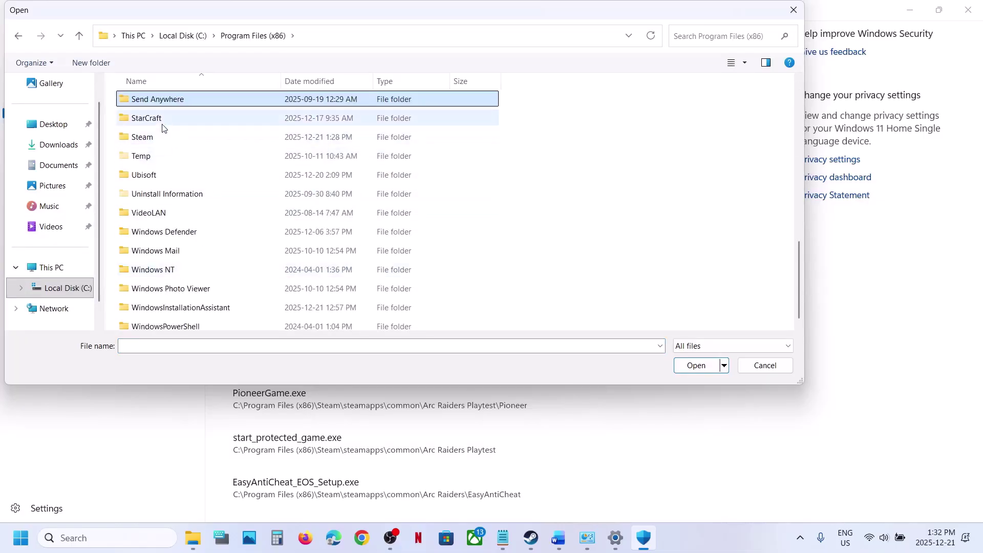
pyautogui.doubleClick(146, 137)
# Step: Add the afop application from steamapps\common\AFOP to the apps allowed through Controlled folder access
pyautogui.click(174, 196)
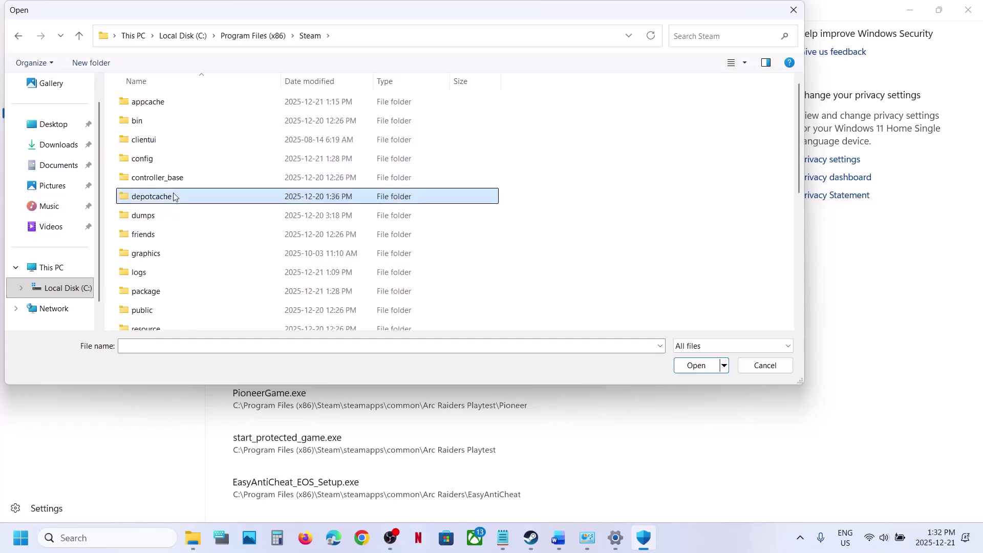
pyautogui.press('s')
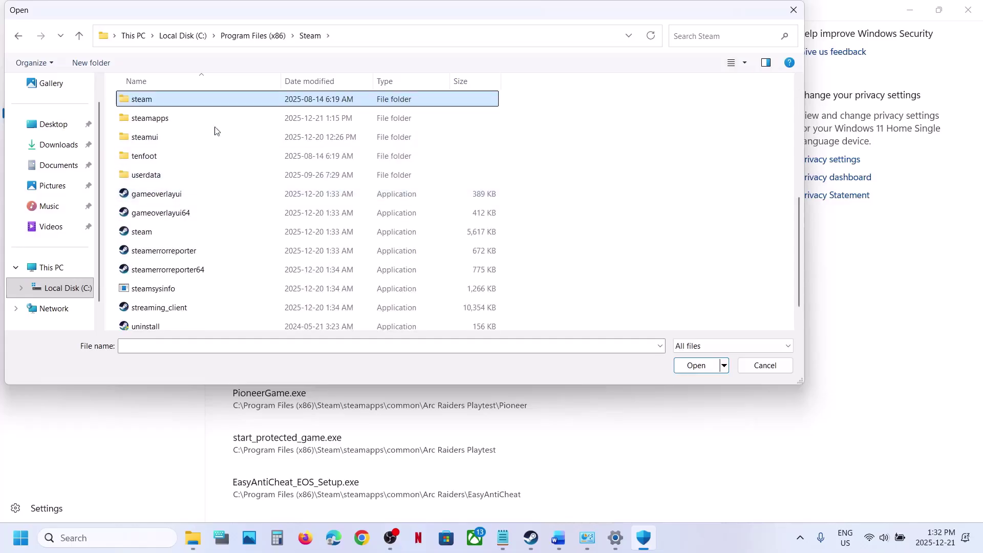
pyautogui.doubleClick(160, 123)
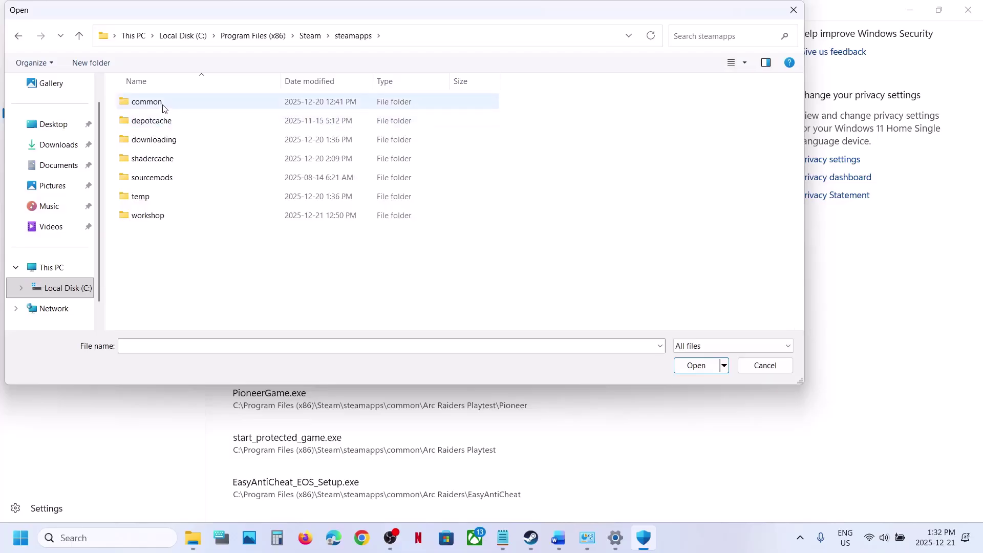
pyautogui.doubleClick(165, 102)
pyautogui.doubleClick(152, 102)
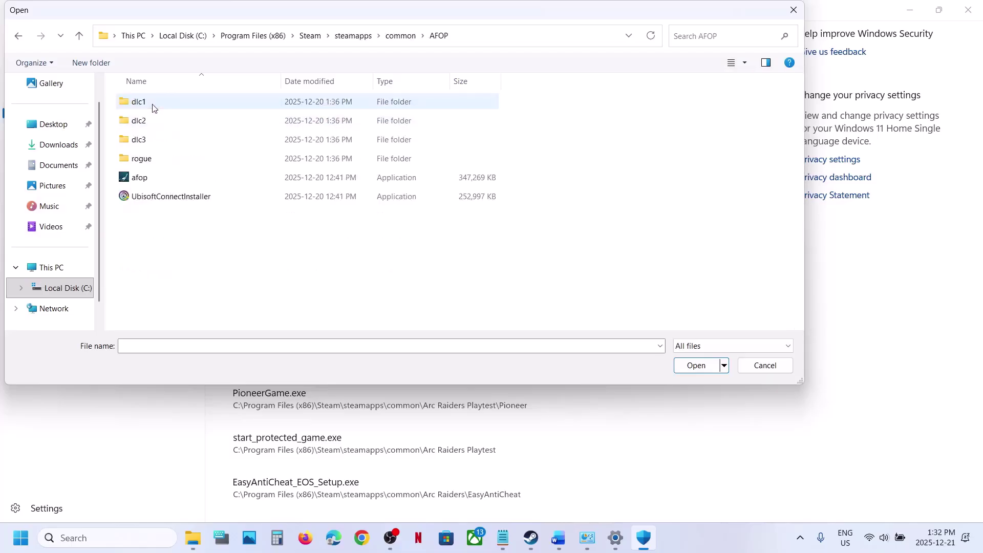
pyautogui.click(142, 178)
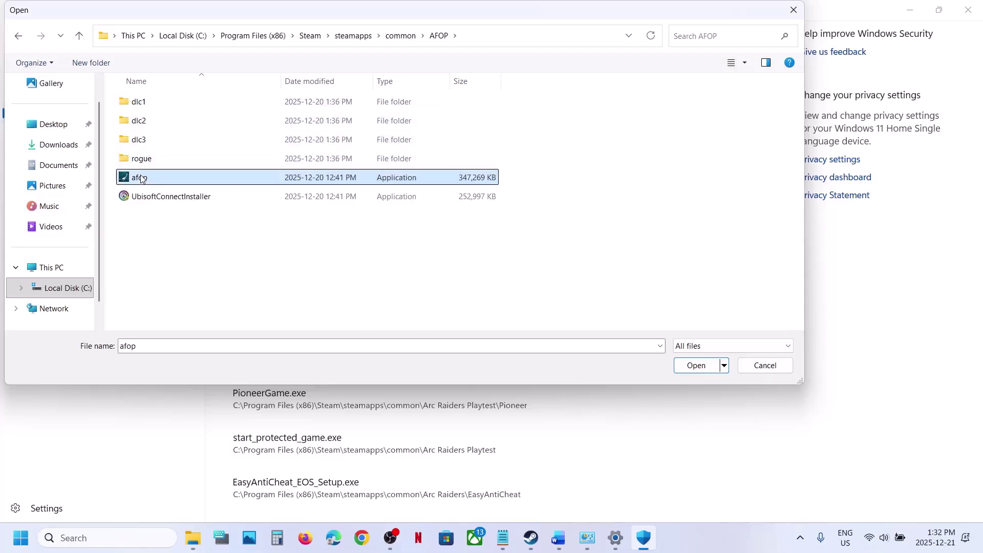
pyautogui.click(690, 365)
# Step: Open the Windows Defender Firewall's list of allowed apps through the Control Panel's System and Security section
pyautogui.click(124, 538)
pyautogui.write('control')
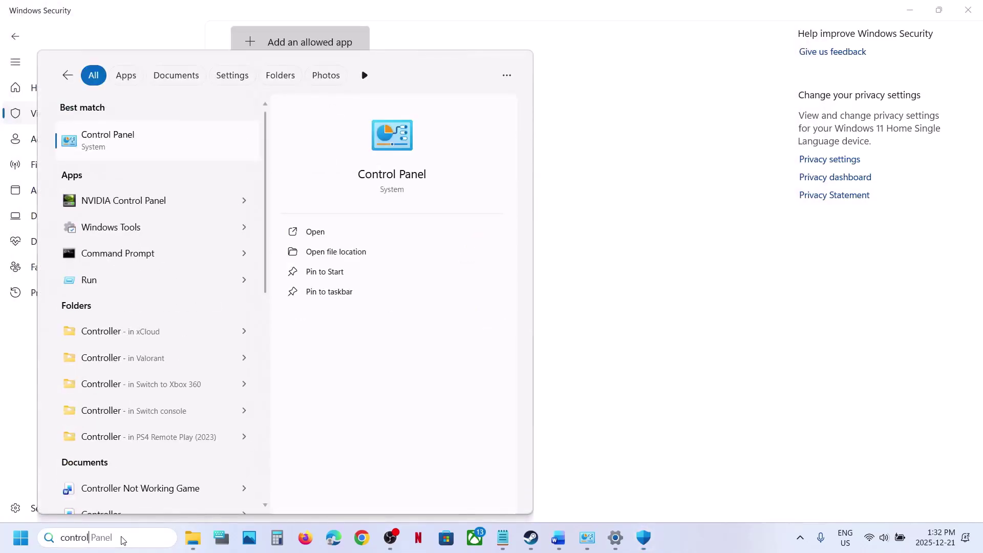
pyautogui.press('Return')
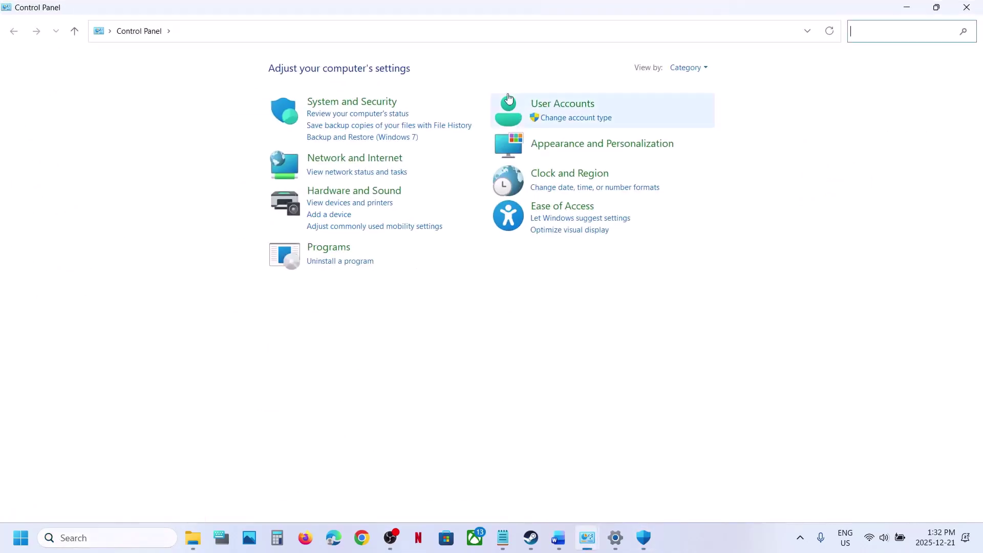
pyautogui.click(386, 105)
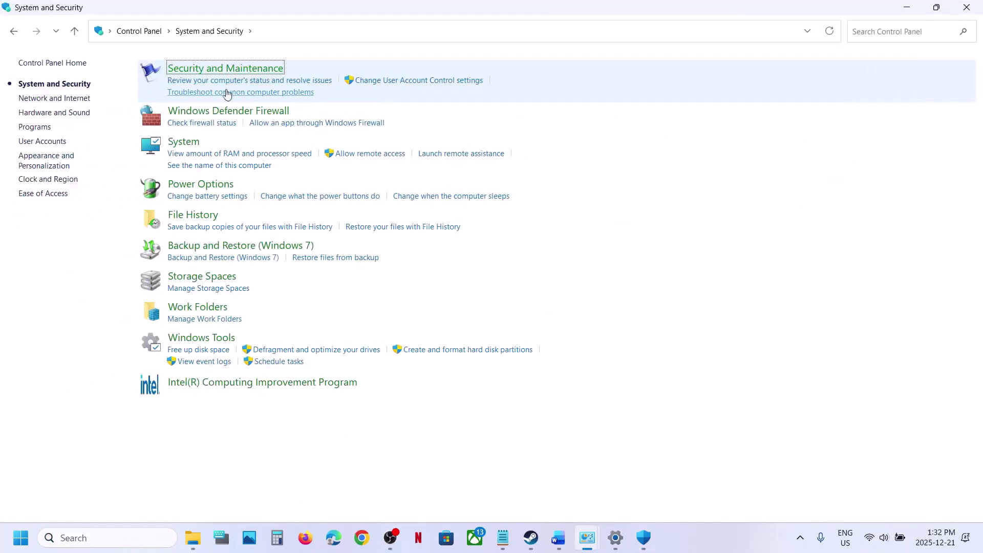
pyautogui.click(221, 112)
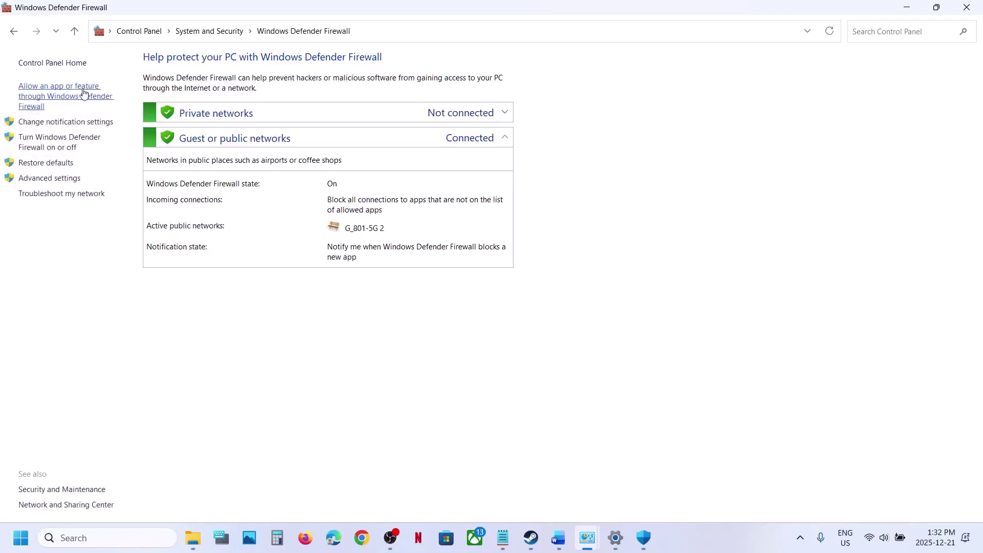
pyautogui.click(70, 100)
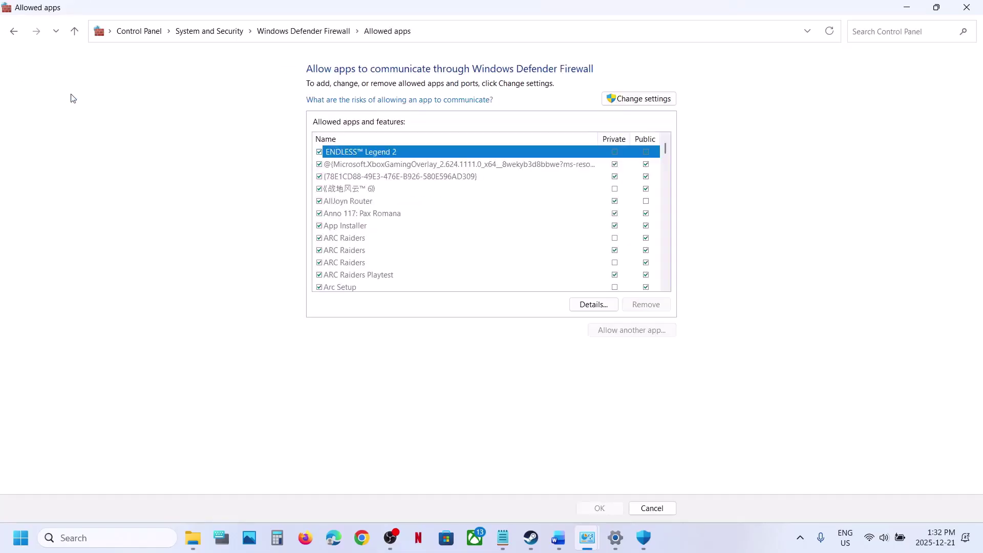
# Step: Unlock the firewall's allowed apps for changes, start allowing another app, and browse to the C:\Program Files (x86)\Steam folder
pyautogui.click(640, 100)
pyautogui.click(628, 329)
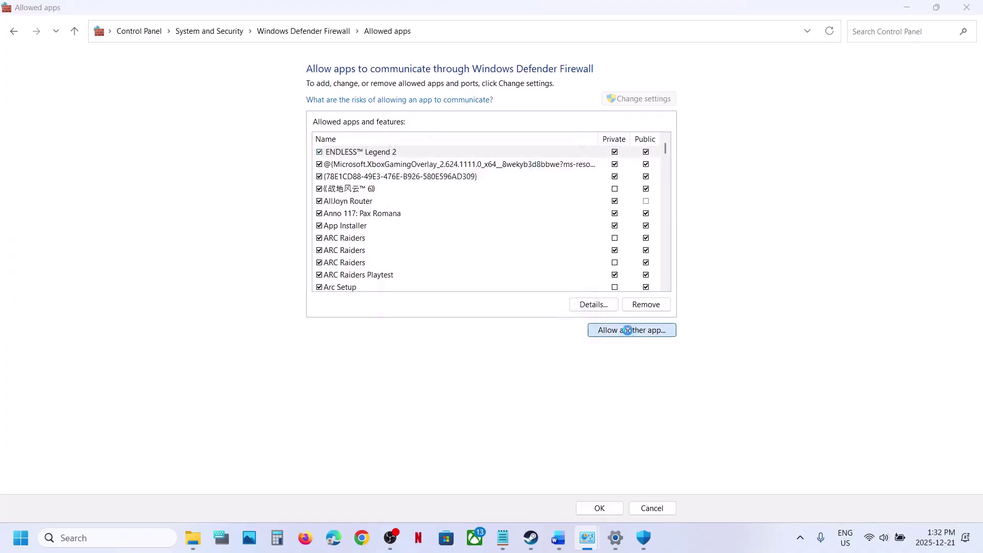
pyautogui.click(579, 328)
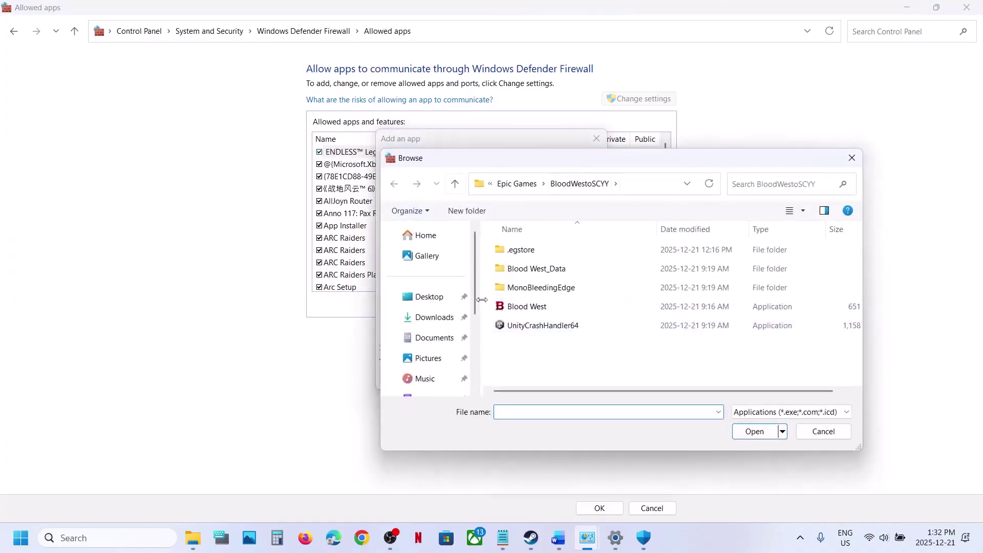
pyautogui.scroll(-2, 443, 361)
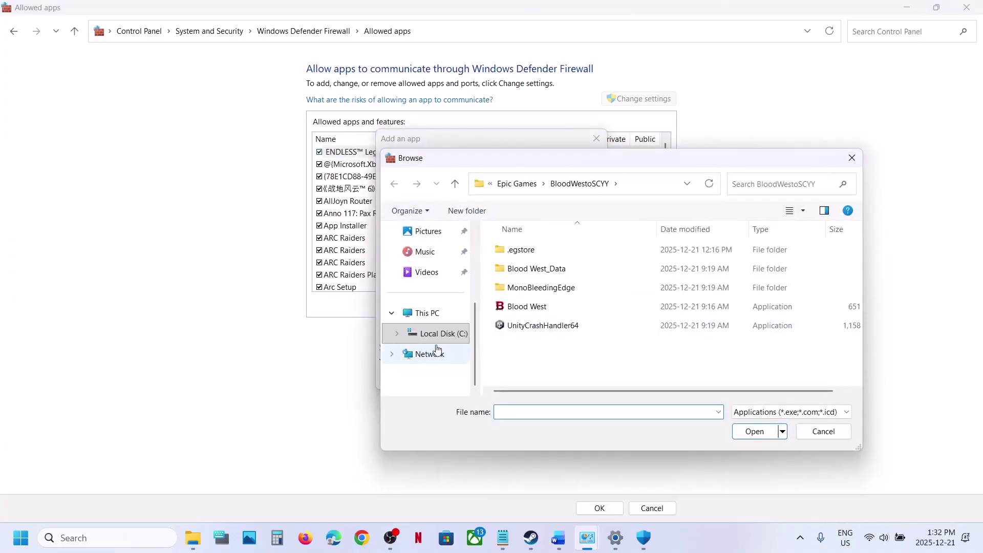
pyautogui.click(438, 343)
pyautogui.scroll(-3, 498, 311)
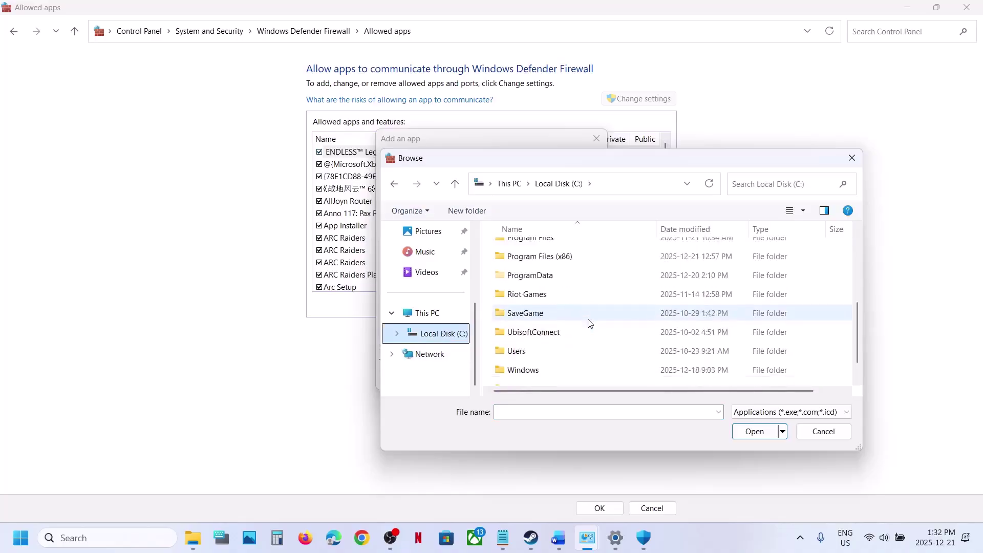
pyautogui.scroll(4, 562, 306)
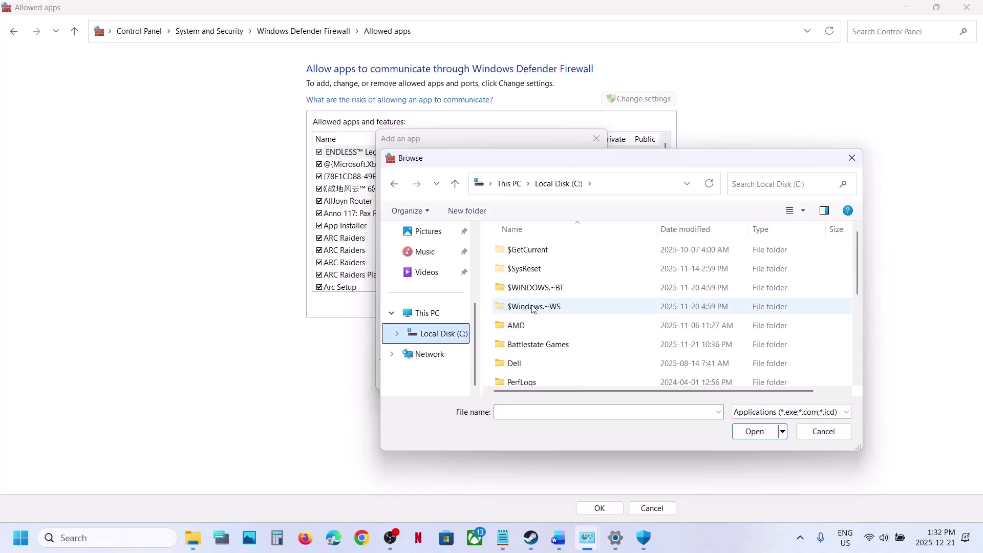
pyautogui.scroll(-4, 533, 308)
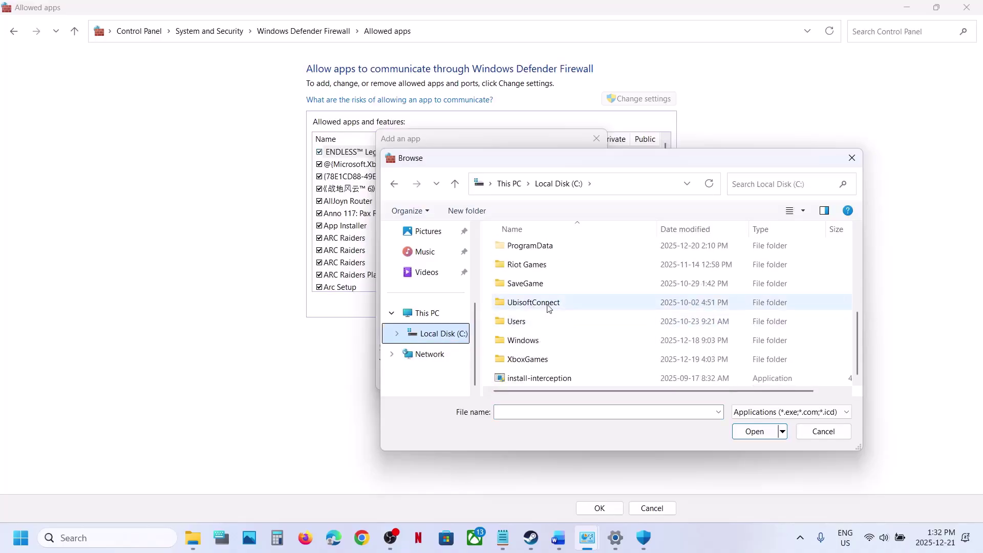
pyautogui.click(548, 308)
pyautogui.press('p')
pyautogui.click(548, 285)
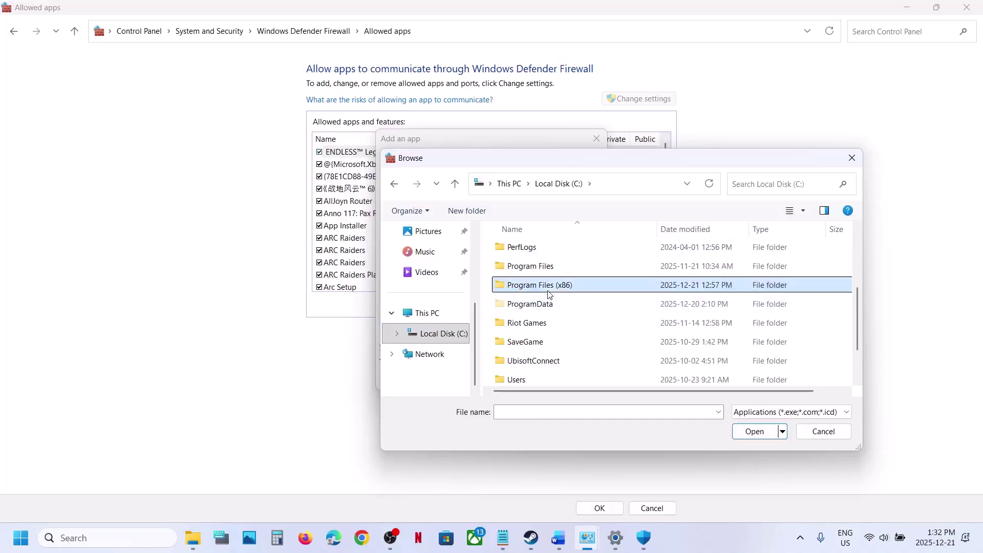
pyautogui.doubleClick(548, 286)
pyautogui.press('s')
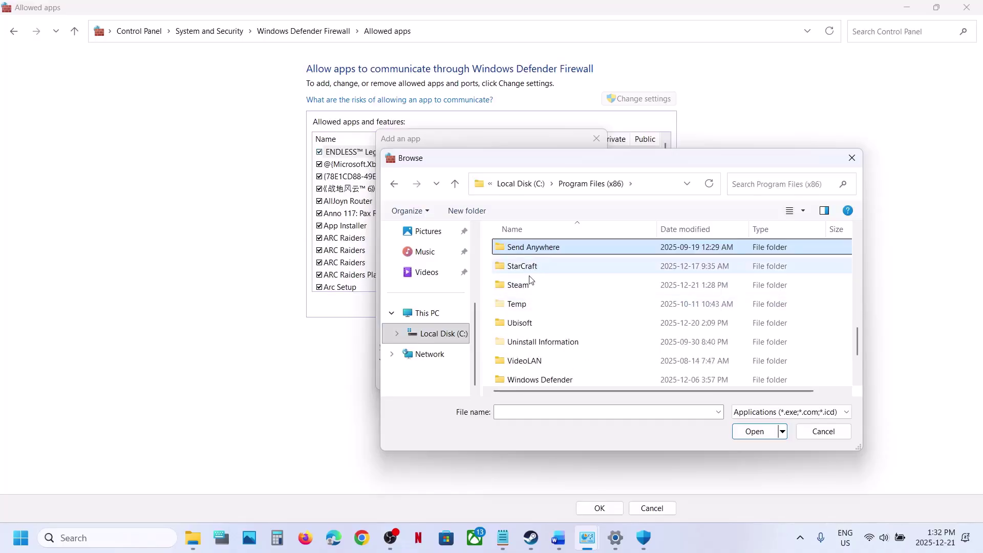
pyautogui.doubleClick(531, 284)
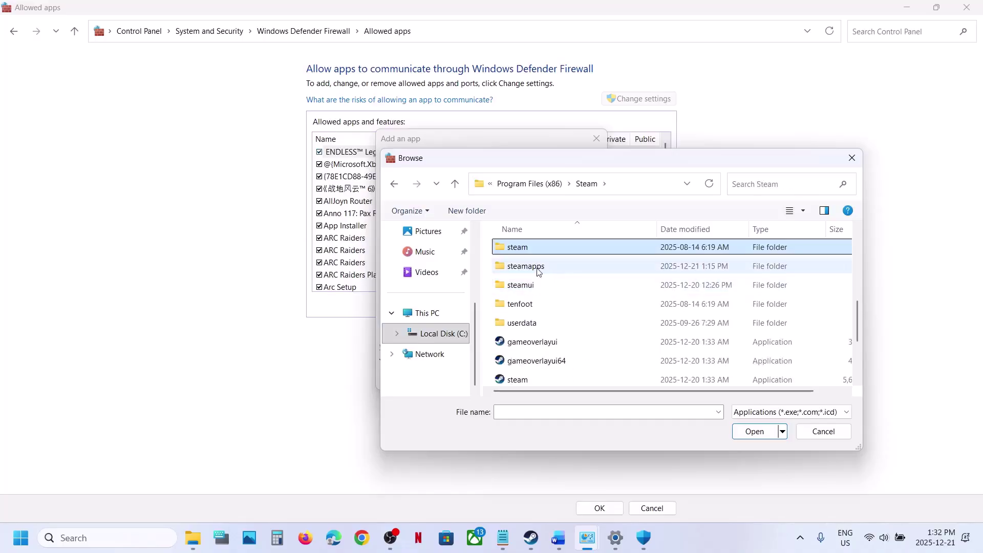
# Step: Try to add the afop application from steamapps\common\AFOP to the firewall's allowed apps
pyautogui.doubleClick(533, 266)
pyautogui.doubleClick(532, 252)
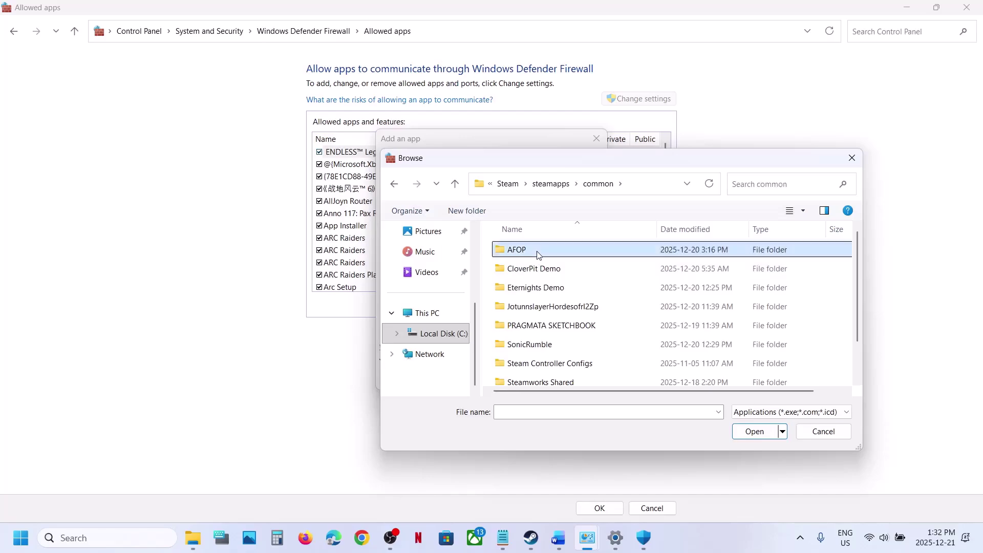
pyautogui.doubleClick(534, 250)
pyautogui.click(520, 326)
pyautogui.moveTo(562, 335); pyautogui.dragTo(615, 332)
pyautogui.click(760, 430)
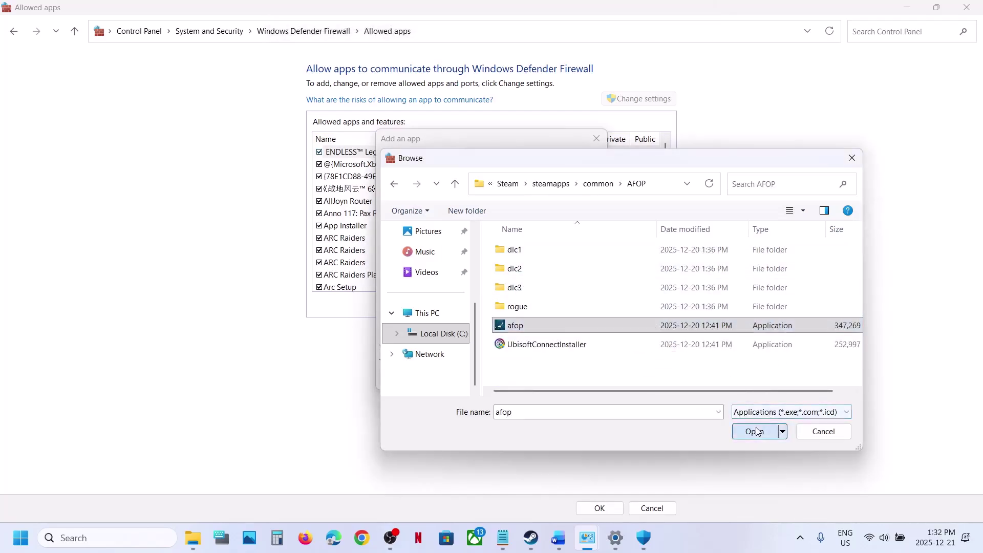
pyautogui.click(532, 378)
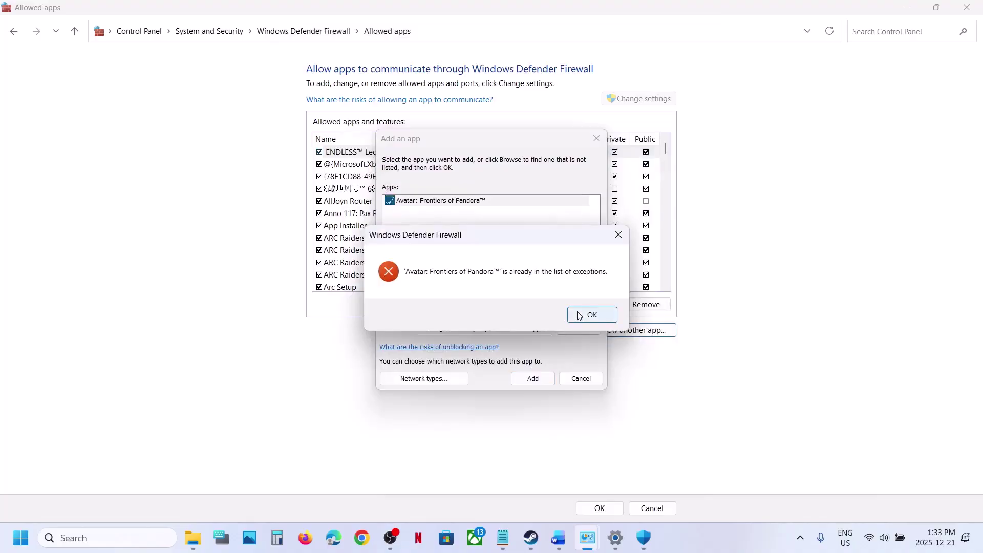
pyautogui.click(580, 316)
pyautogui.click(596, 138)
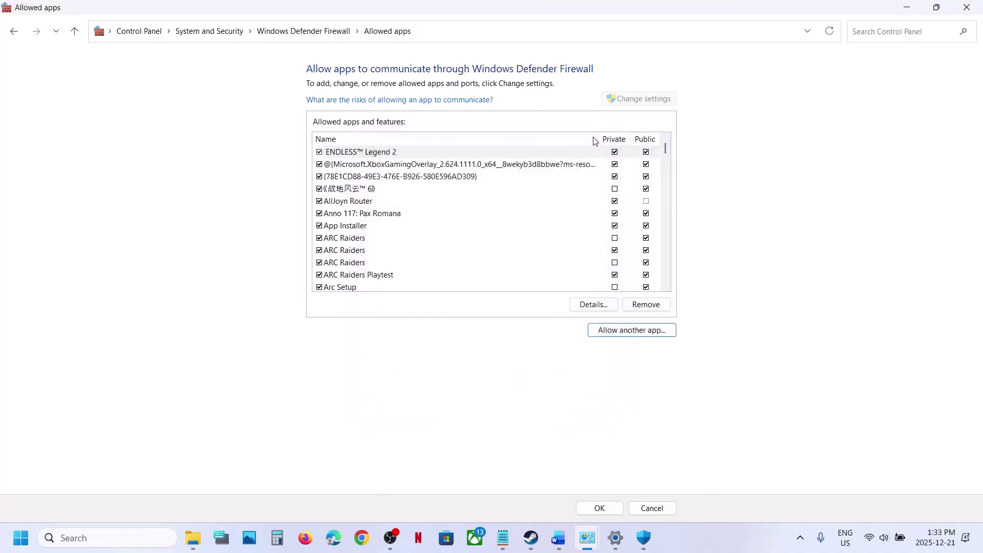
# Step: Find Avatar: Frontiers of Pandora in the firewall's allowed apps list, and close the firewall, Windows Security and Settings windows
pyautogui.click(442, 225)
pyautogui.press('Down')
pyautogui.press('Down')
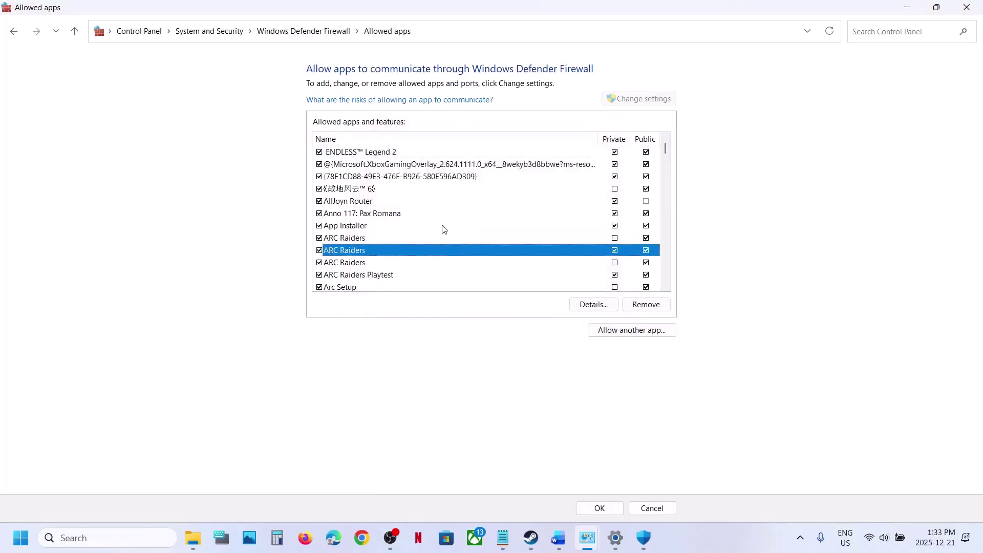
pyautogui.write('av')
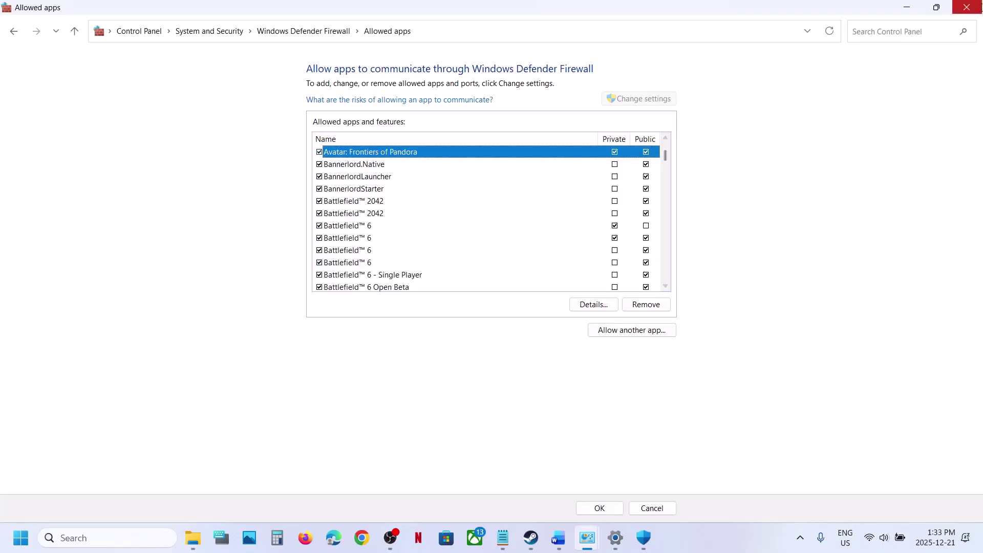
pyautogui.click(977, 9)
pyautogui.click(978, 8)
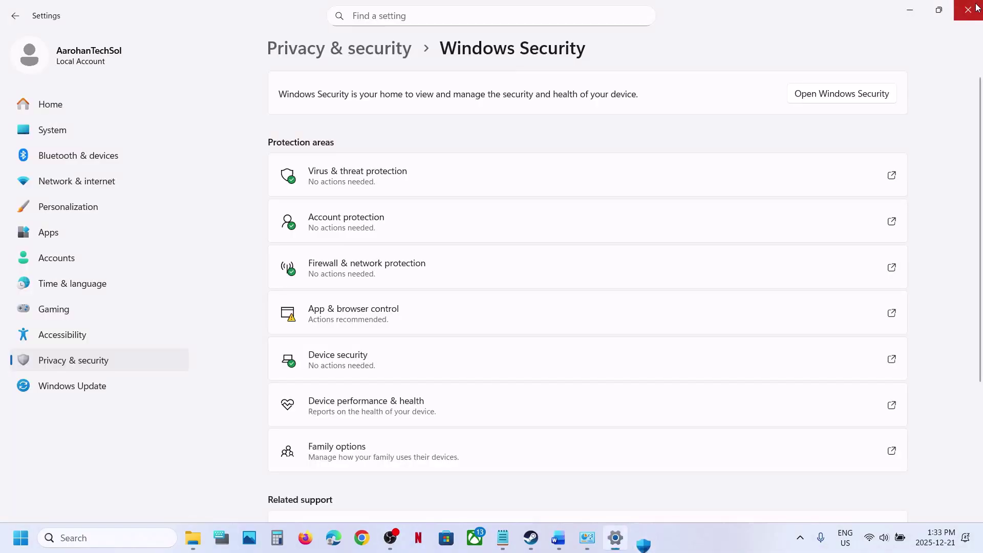
pyautogui.click(969, 11)
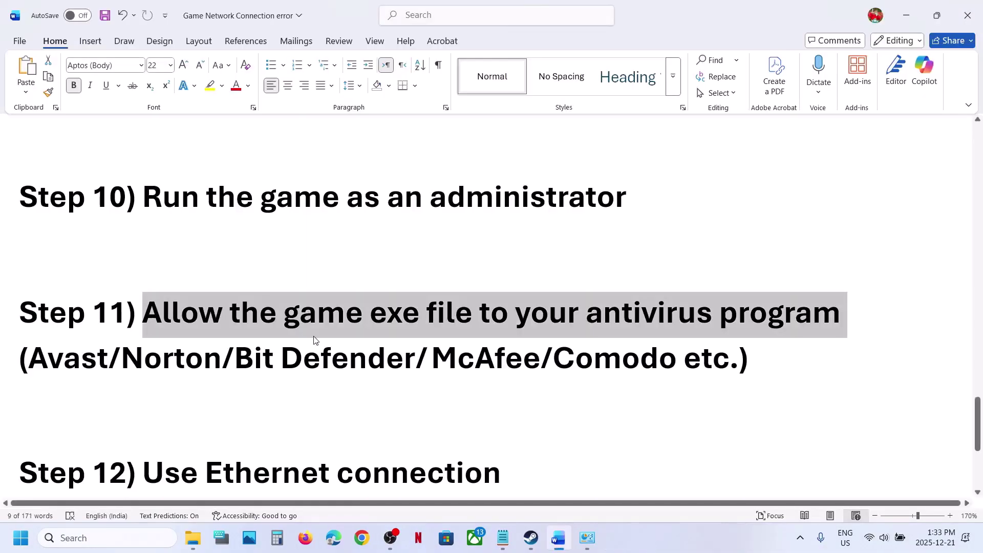
# Step: Review Steps 11 and 12 of the Word guide, on the antivirus exception for the game exe and the Ethernet connection
pyautogui.scroll(-1, 315, 338)
pyautogui.scroll(1, 315, 338)
pyautogui.click(533, 313)
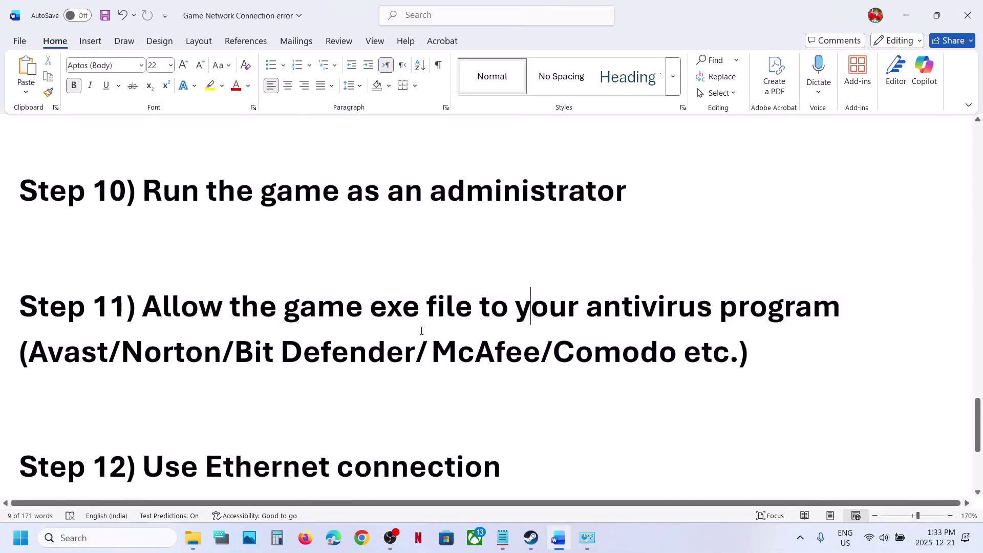
pyautogui.moveTo(30, 359); pyautogui.dragTo(598, 334)
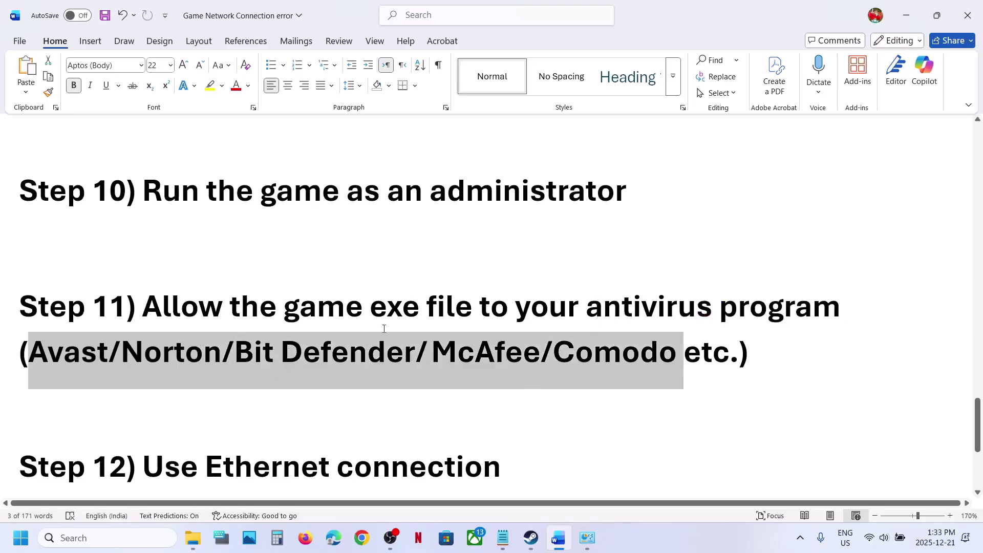
pyautogui.scroll(-3, 387, 342)
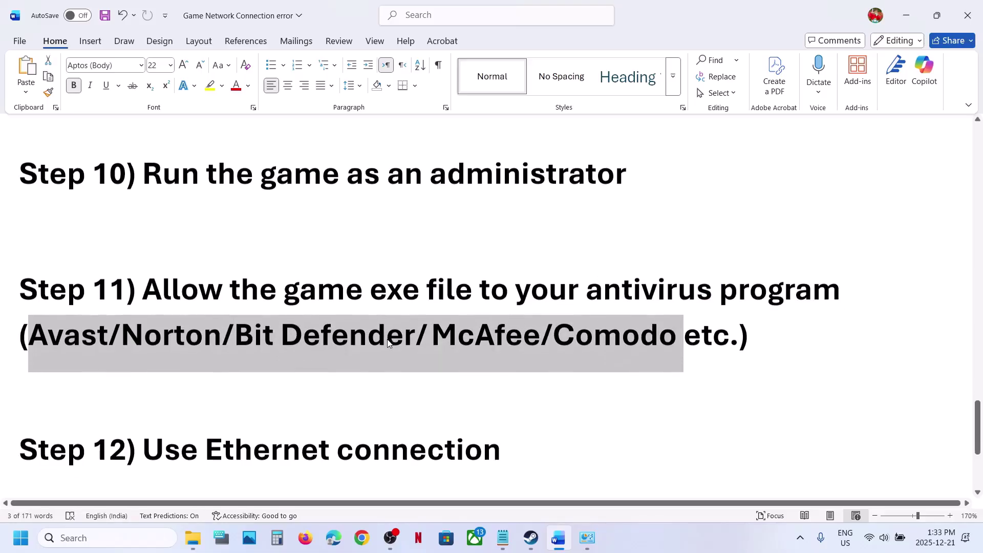
pyautogui.moveTo(149, 388); pyautogui.dragTo(521, 390)
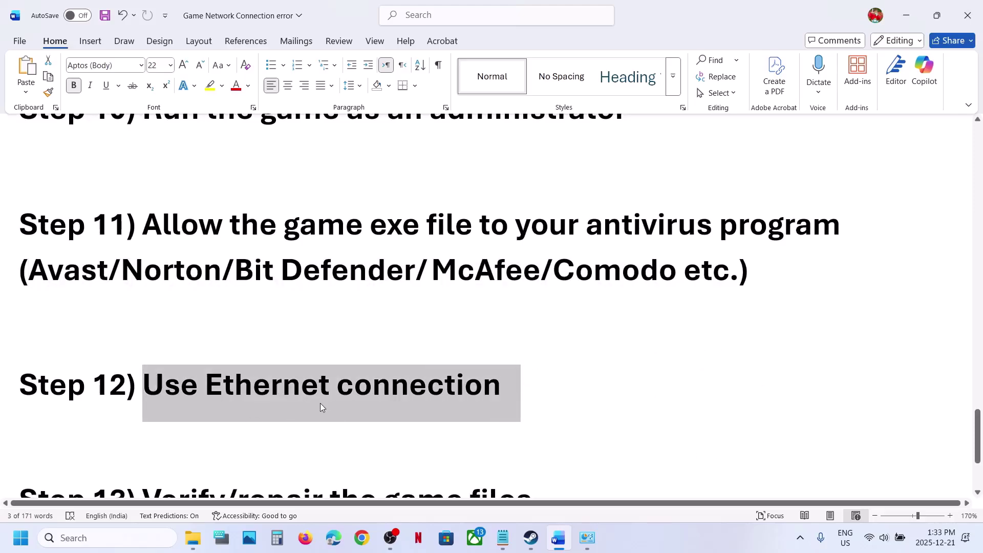
pyautogui.click(218, 388)
pyautogui.moveTo(144, 388); pyautogui.dragTo(501, 373)
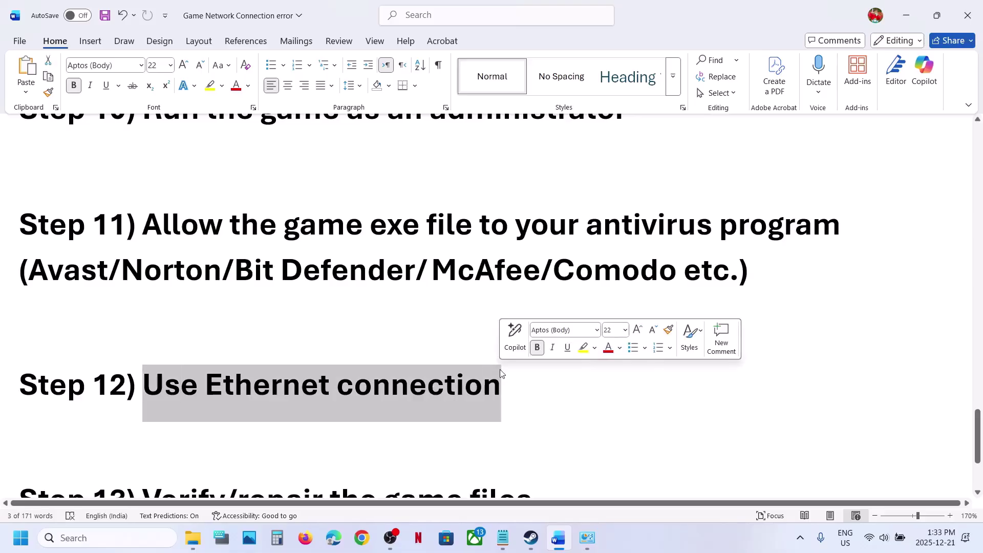
pyautogui.click(281, 345)
pyautogui.scroll(-3, 281, 345)
pyautogui.scroll(2, 282, 345)
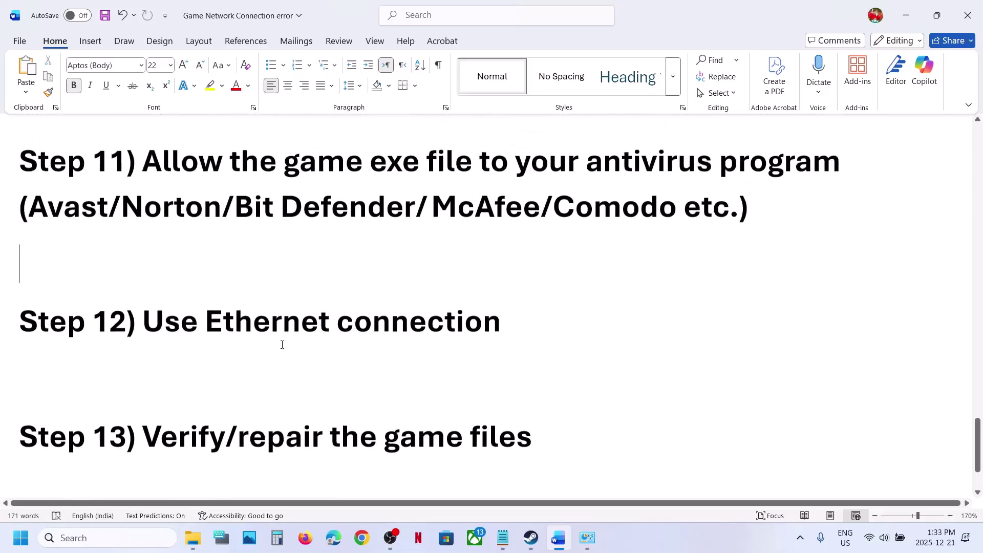
# Step: Switch to Steam and view the Installed Files properties of Avatar: Frontiers of Pandora, where the game files can be verified
pyautogui.click(531, 538)
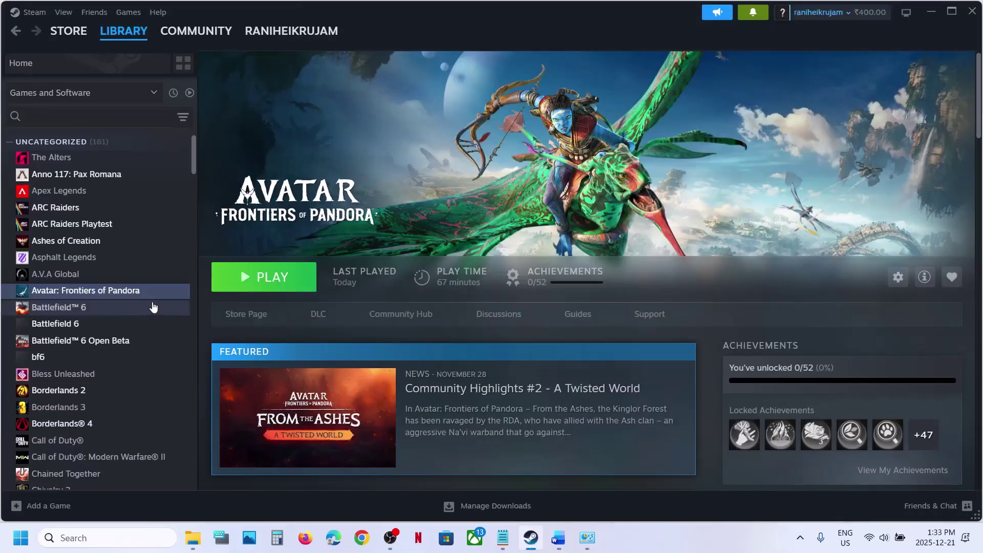
pyautogui.rightClick(132, 303)
pyautogui.click(154, 395)
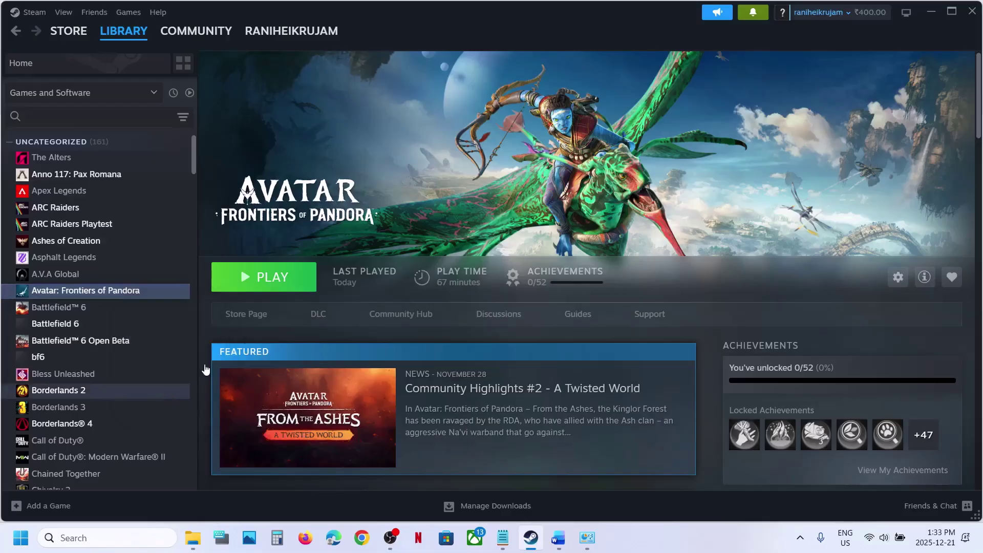
pyautogui.click(262, 208)
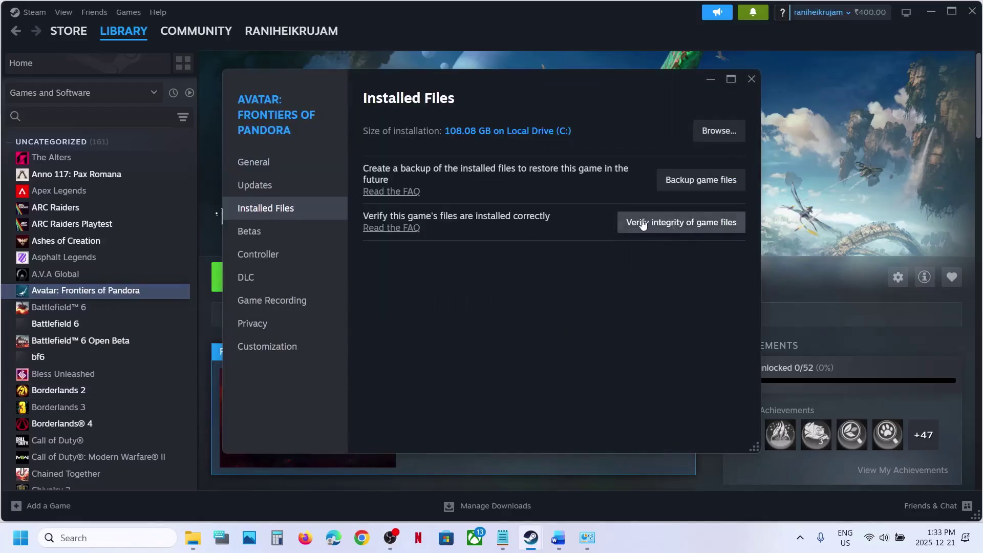
pyautogui.click(752, 79)
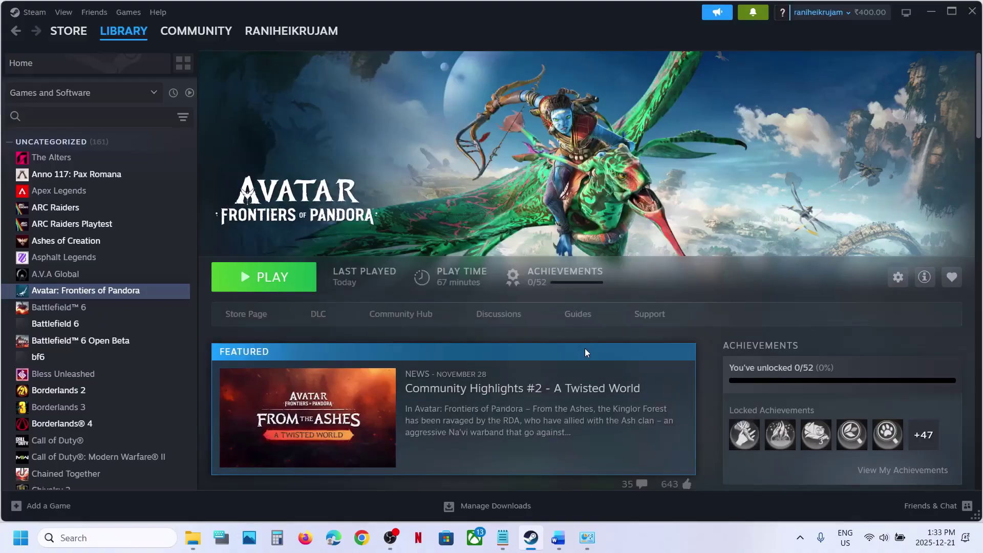
# Step: Open Windows Update in Windows Settings and check for updates
pyautogui.press('super+i')
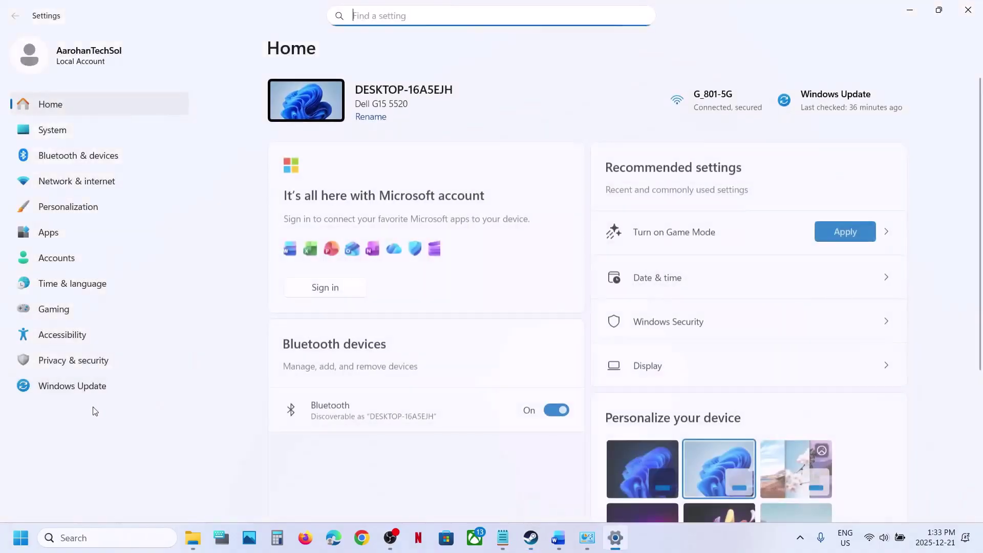
pyautogui.click(86, 390)
pyautogui.click(844, 108)
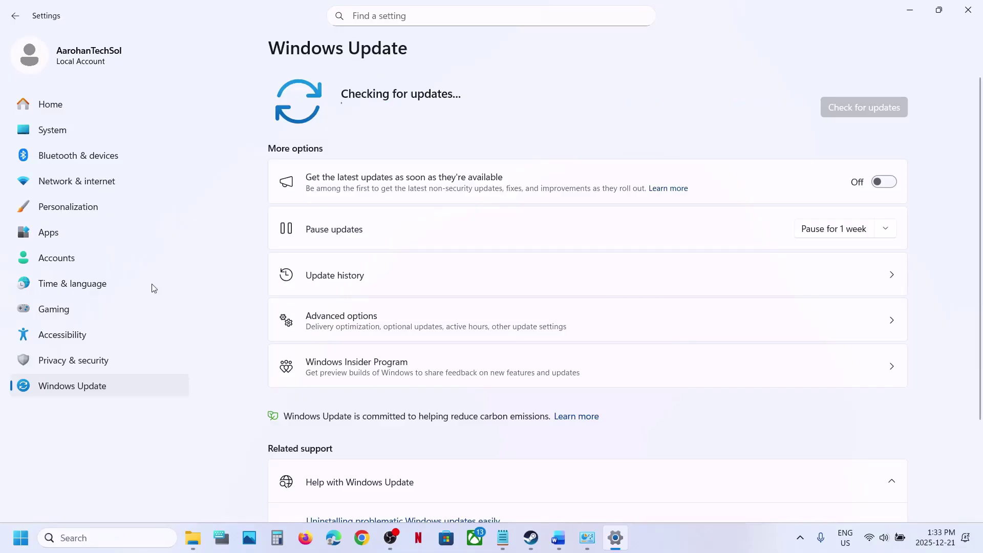
pyautogui.click(10, 542)
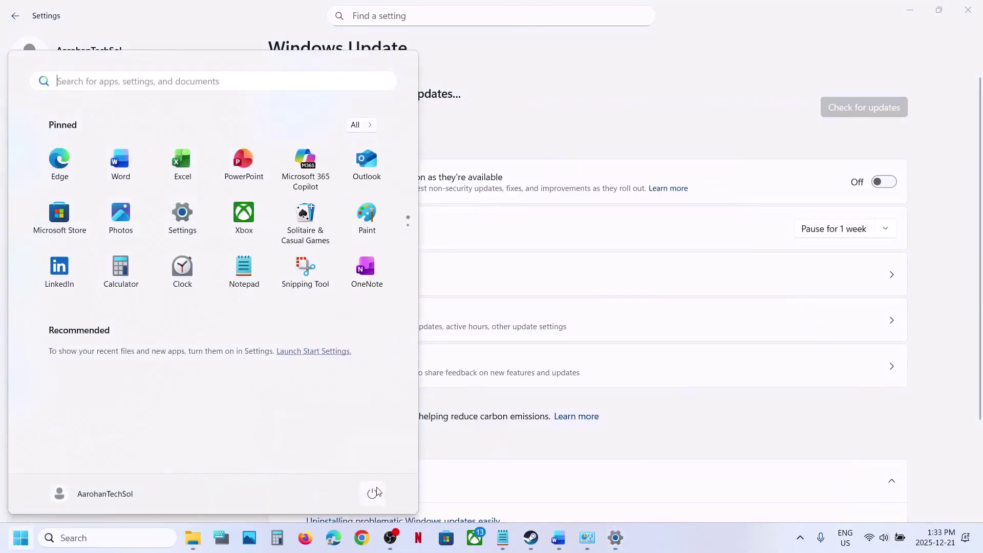
pyautogui.click(372, 493)
pyautogui.click(538, 541)
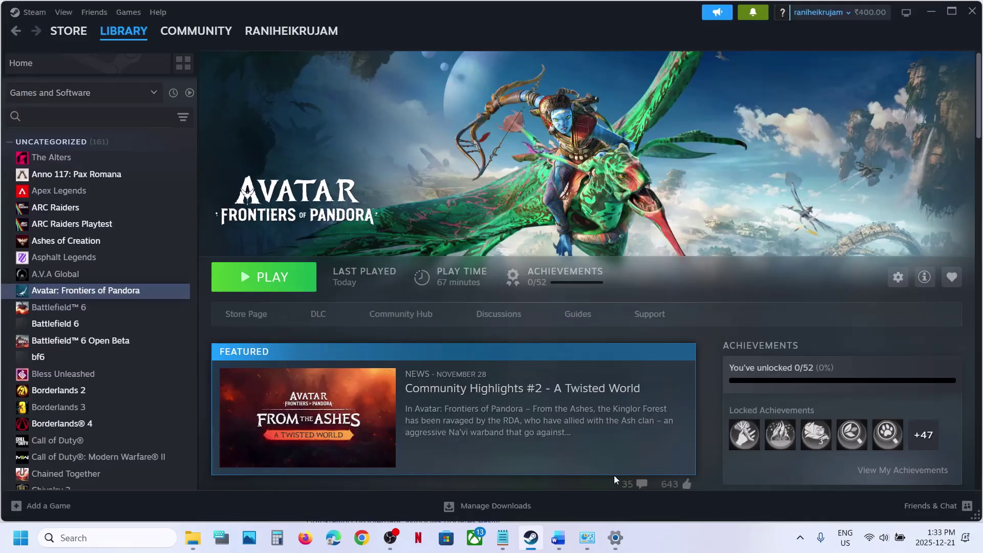
pyautogui.click(615, 537)
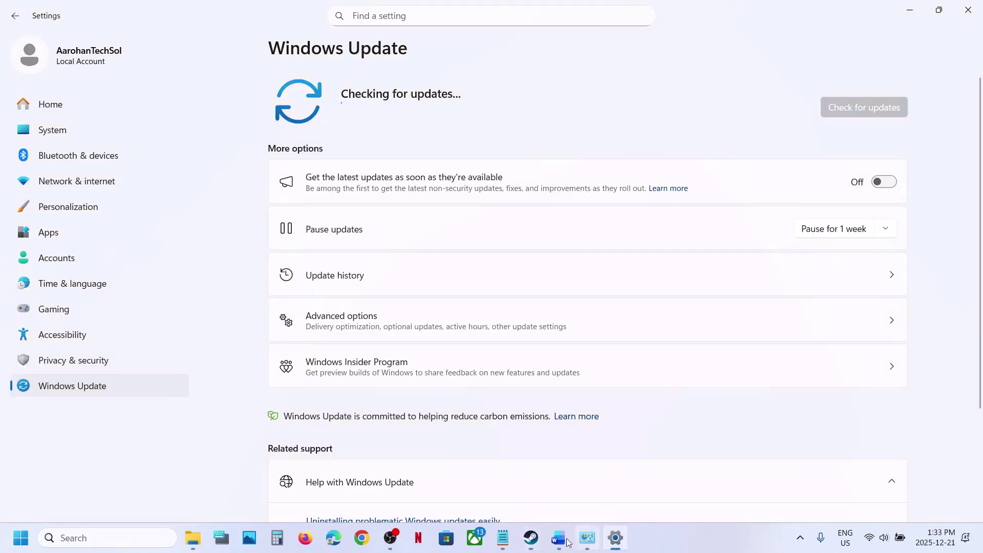